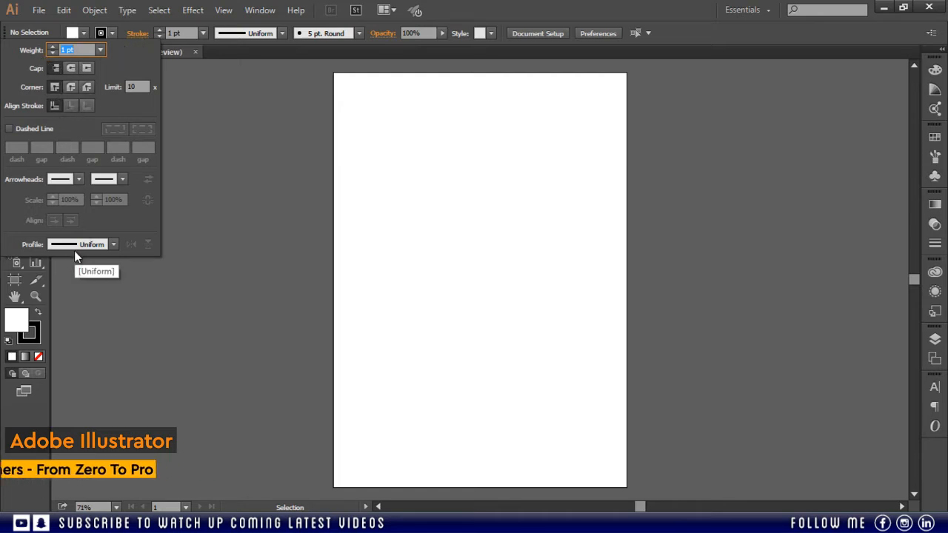
- Open the Stroke panel and detach it from the dock so it floats over the artboard
click(141, 33)
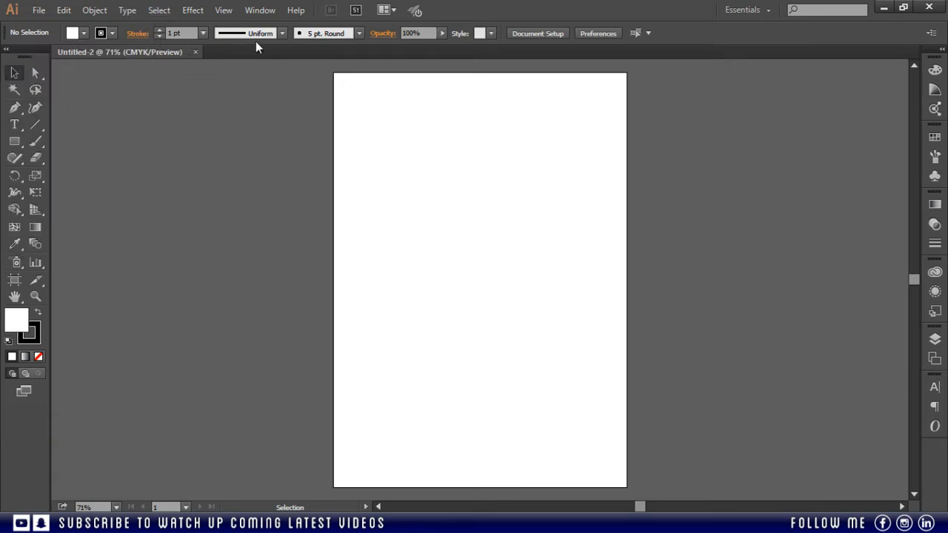
click(261, 10)
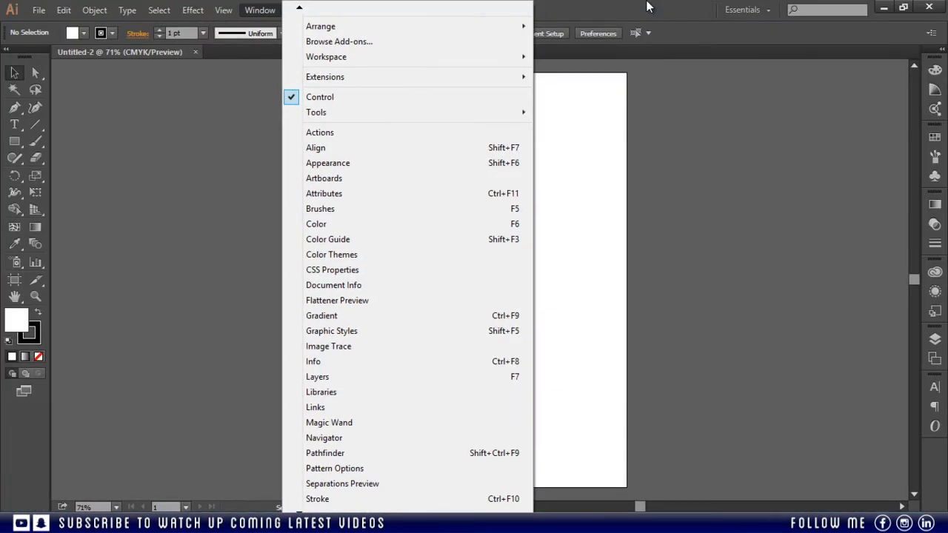
click(648, 7)
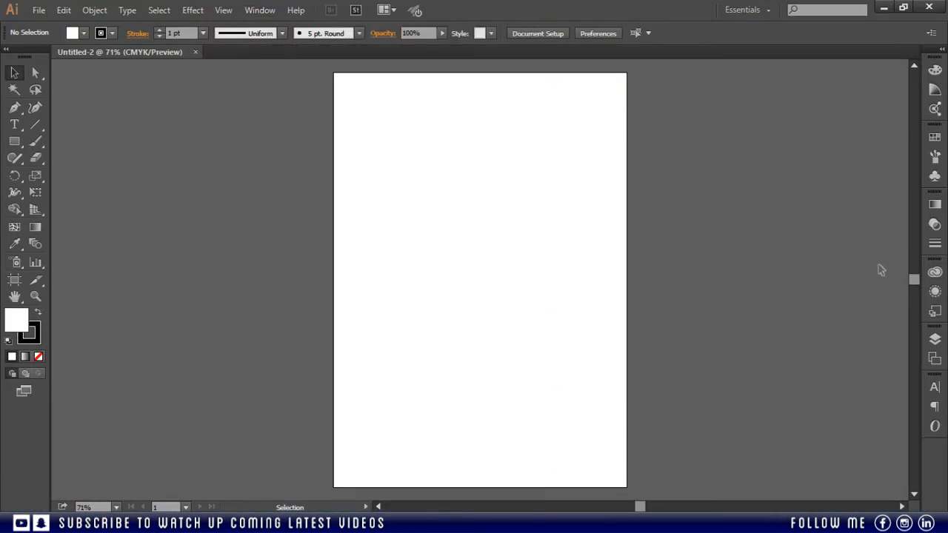
click(935, 245)
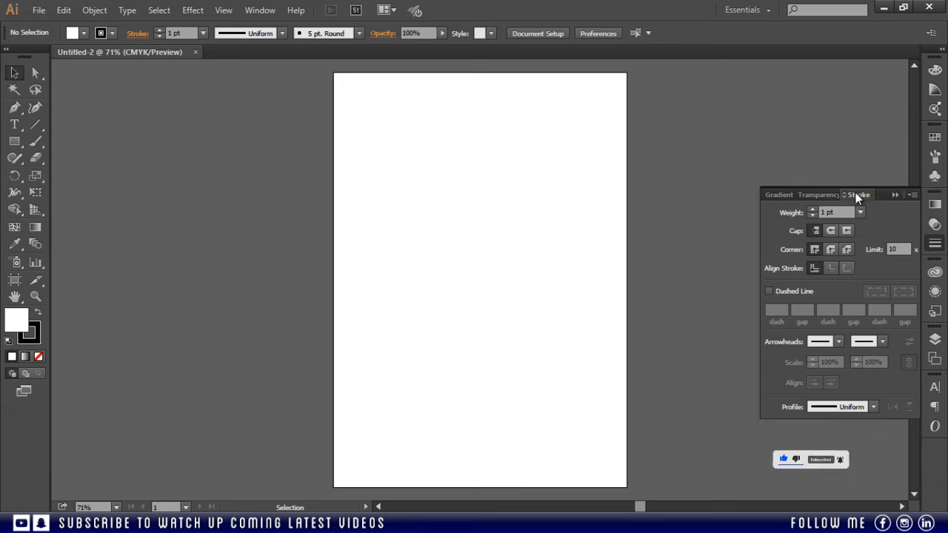
mouse_move(857, 196)
mouse_down()
mouse_move(583, 223)
mouse_move(510, 194)
mouse_up()
- Hide the extra options of the floating Stroke panel and collapse the expanded Transparency panel
click(636, 183)
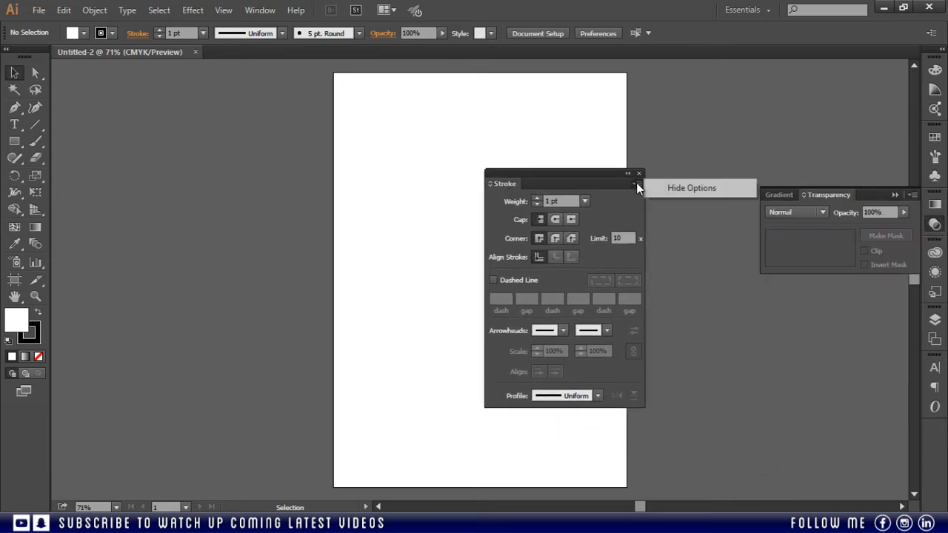
click(678, 190)
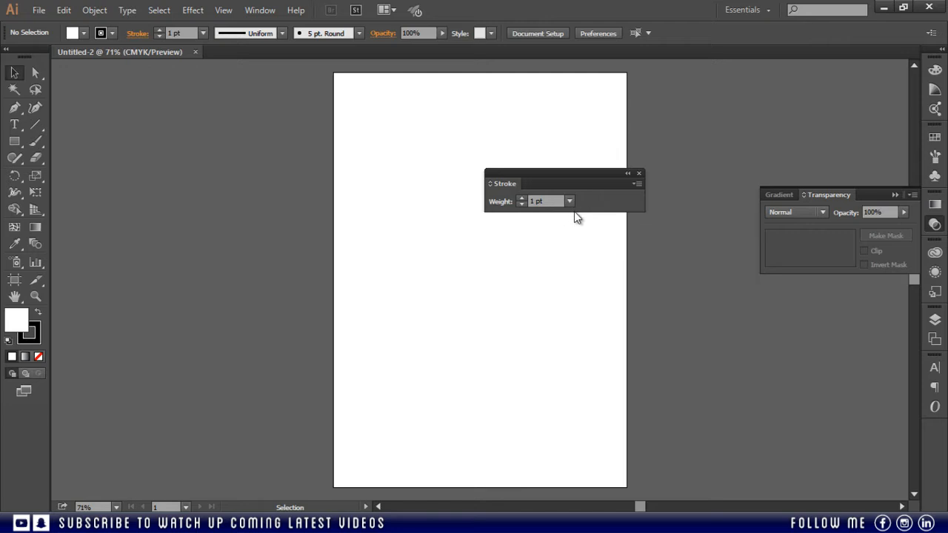
click(895, 195)
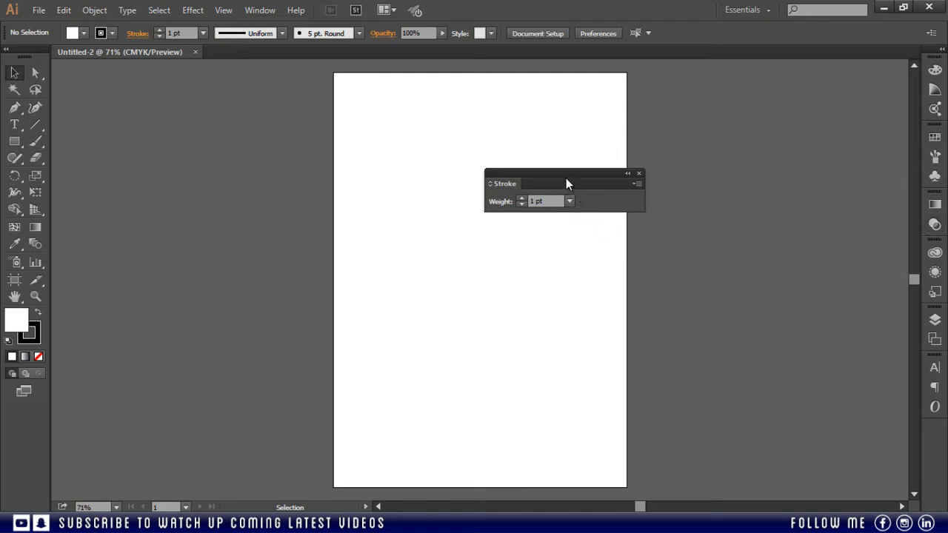
drag(565, 184, 682, 150)
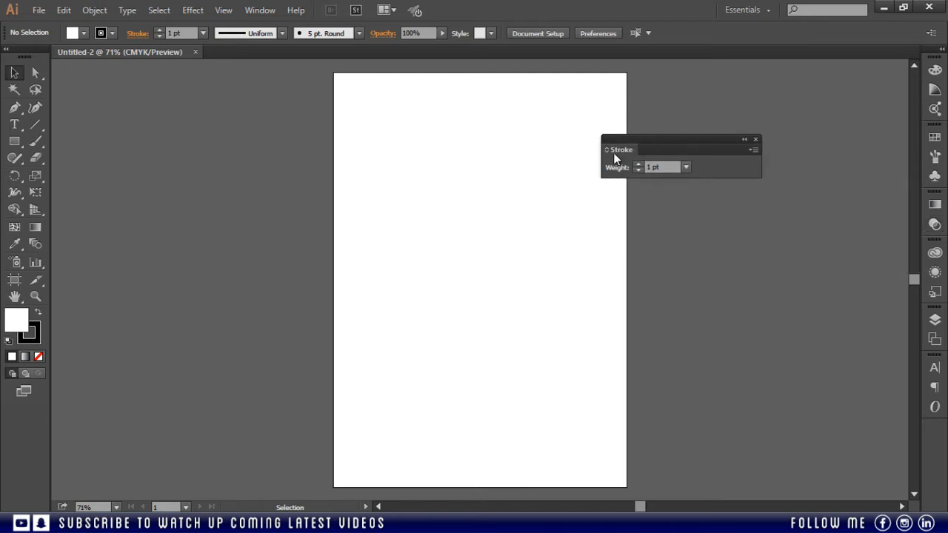
- Show all options of the Stroke panel and place it beside the upper part of the artboard
click(753, 149)
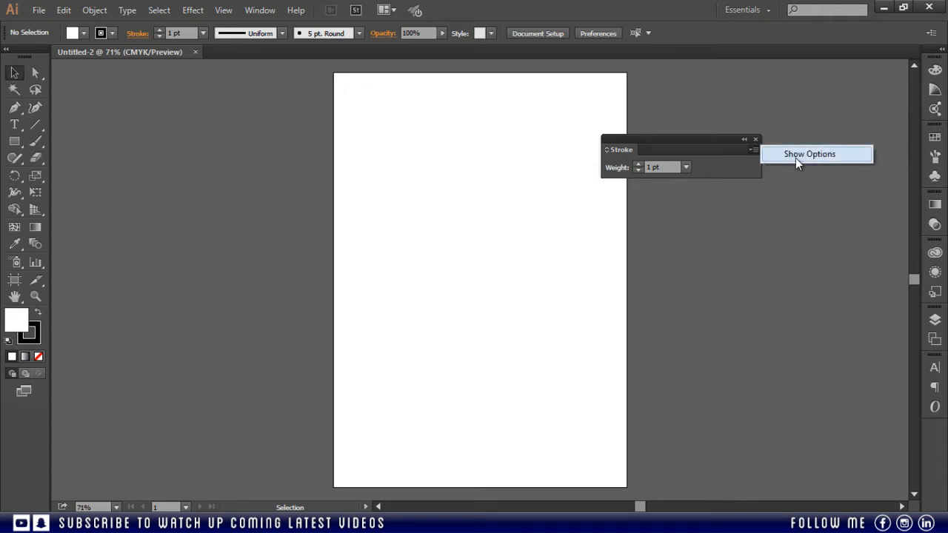
click(749, 150)
click(754, 151)
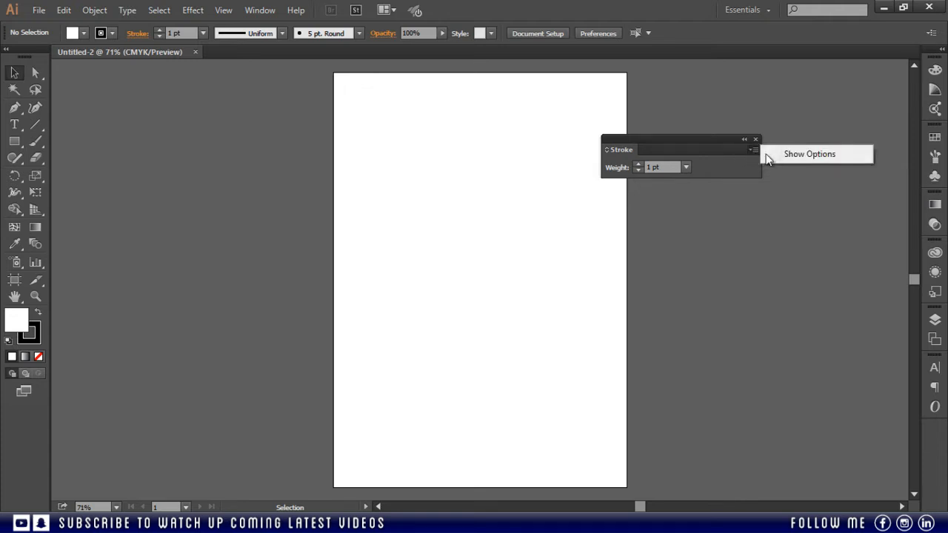
click(793, 155)
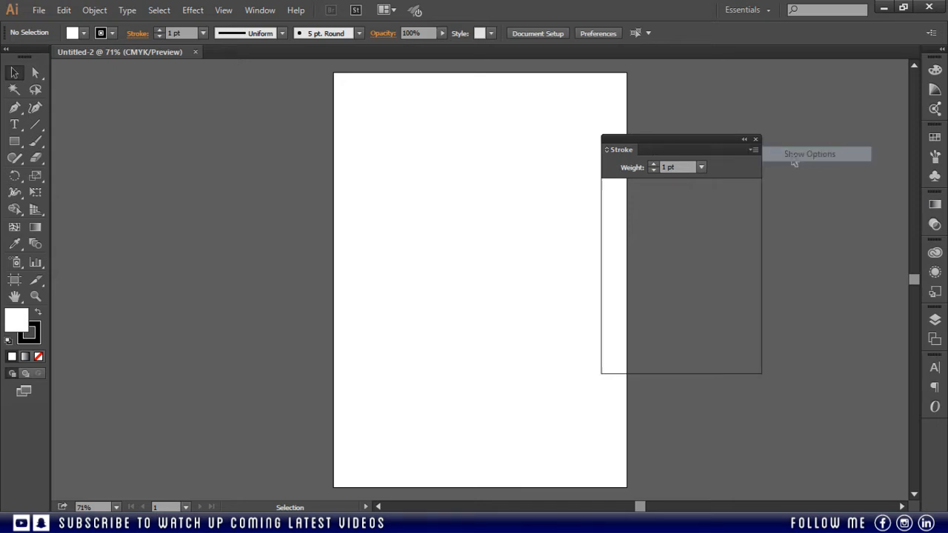
mouse_move(659, 138)
mouse_down()
mouse_move(695, 97)
mouse_move(632, 76)
mouse_move(638, 92)
mouse_up()
click(649, 138)
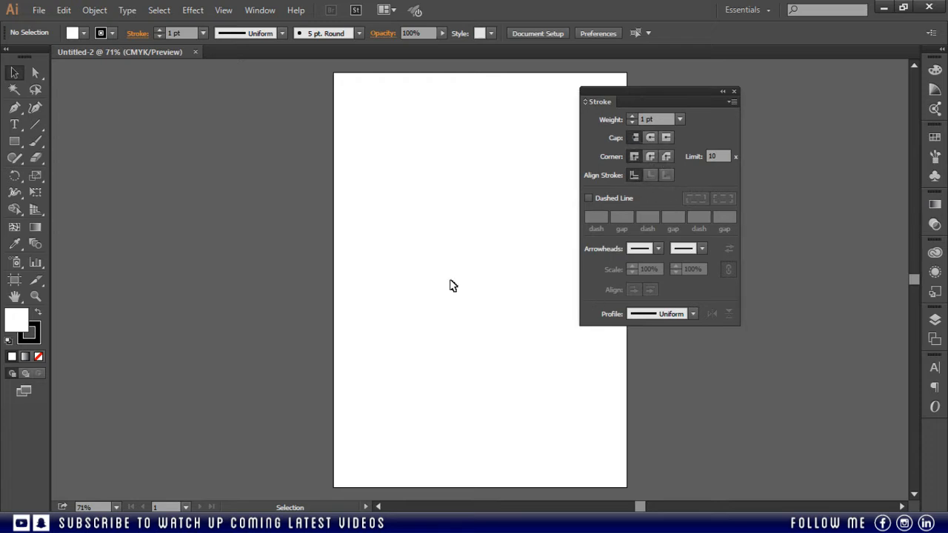
- Draw a square with a white fill and a 1 pt black stroke in the upper part of the artboard
click(35, 296)
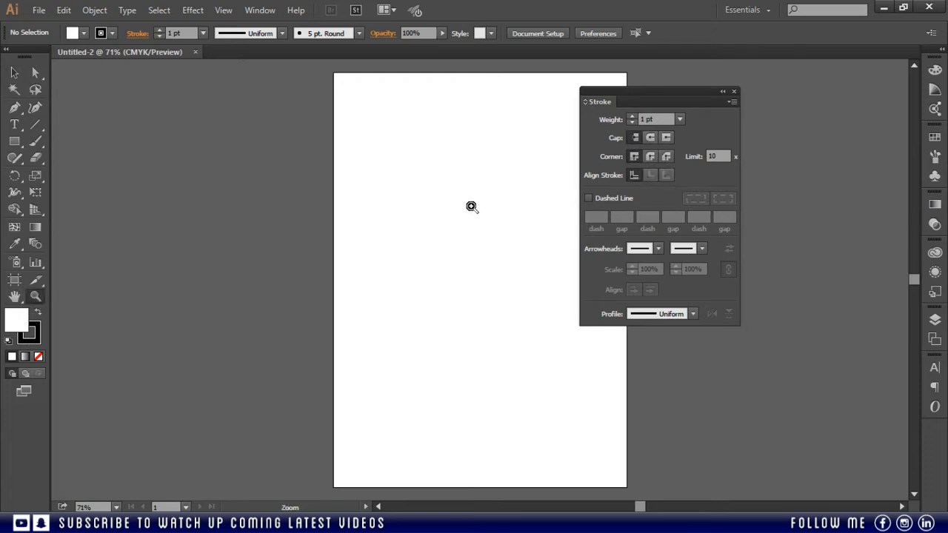
click(525, 197)
click(497, 169)
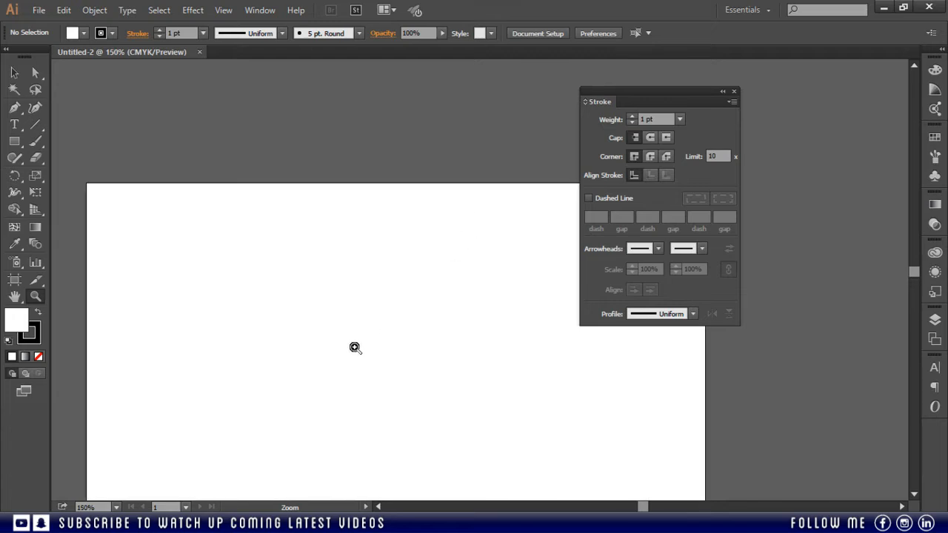
click(344, 278)
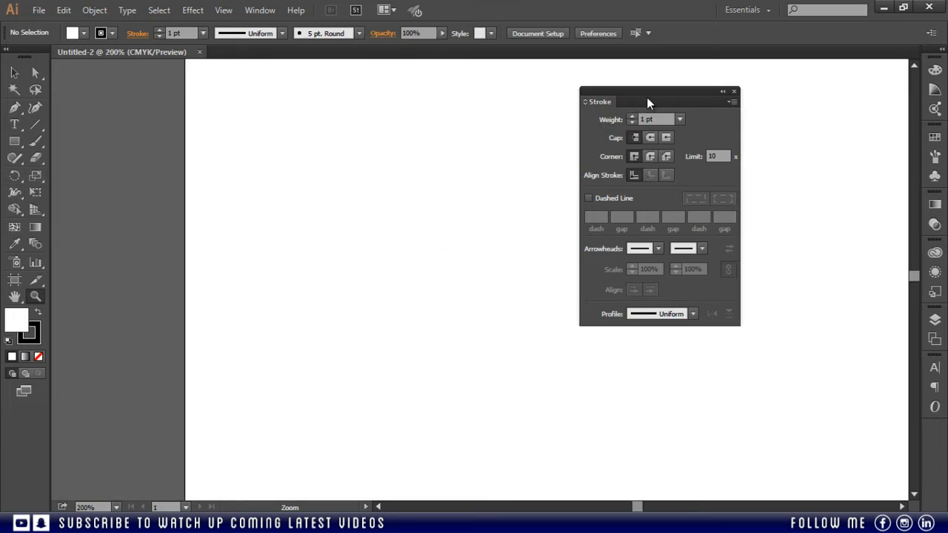
mouse_move(647, 97)
mouse_down()
mouse_move(611, 83)
mouse_move(638, 81)
mouse_up()
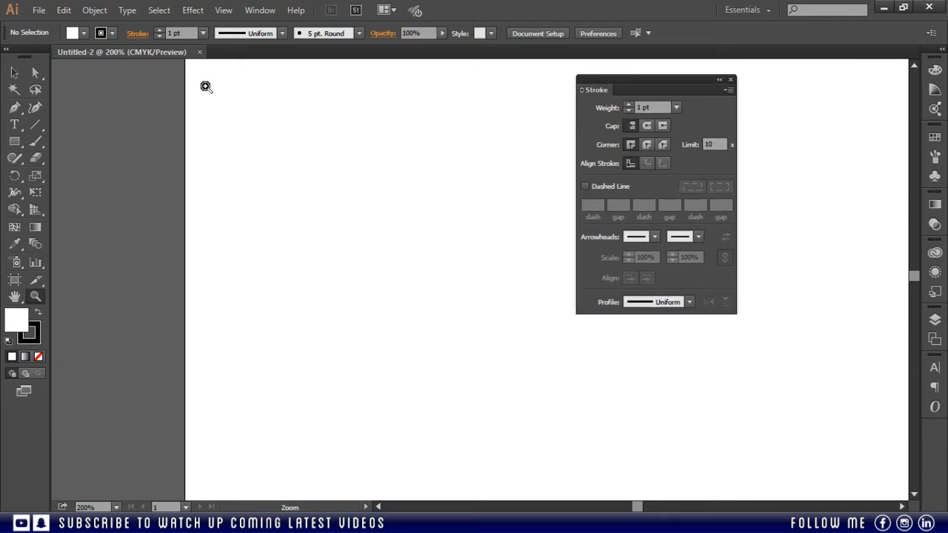
click(14, 141)
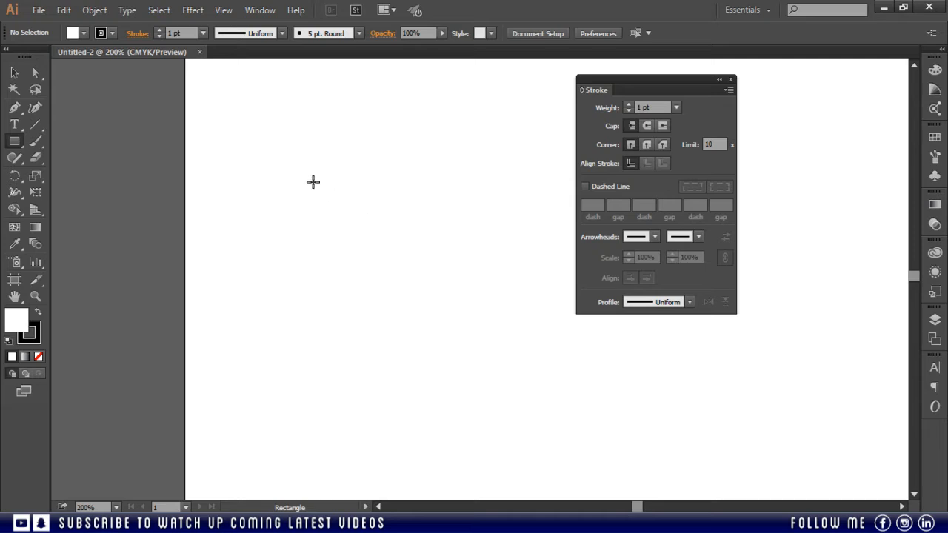
drag(301, 163, 463, 384)
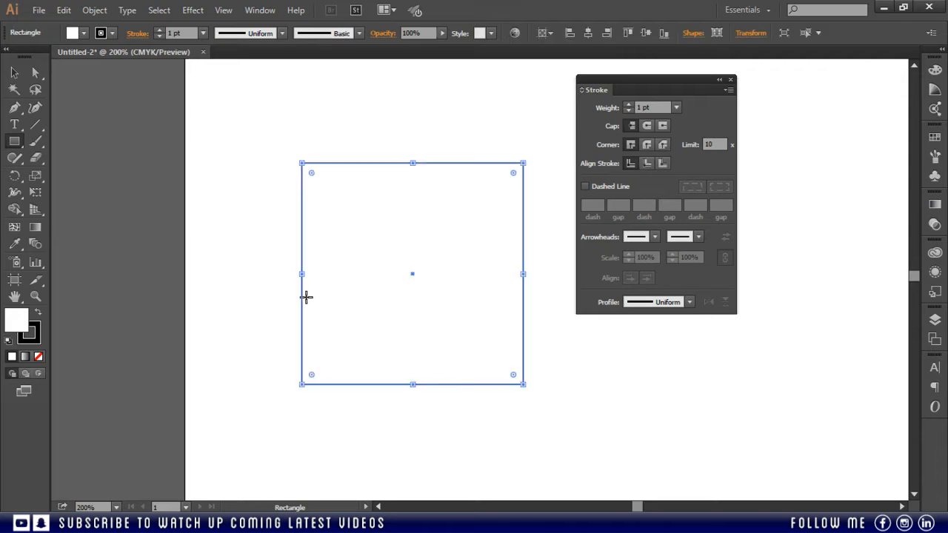
- Move the square slightly up and to the left on the artboard, and deselect it
click(14, 72)
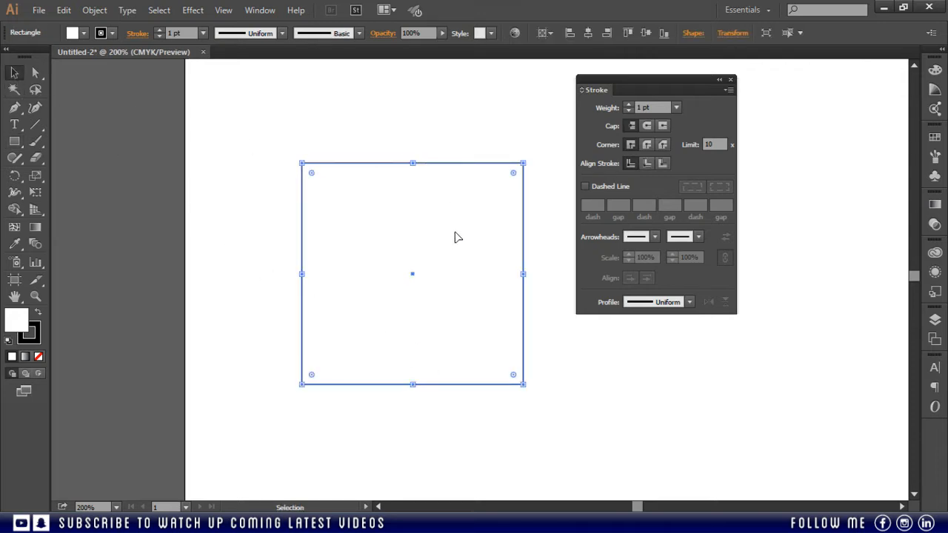
drag(446, 237, 413, 207)
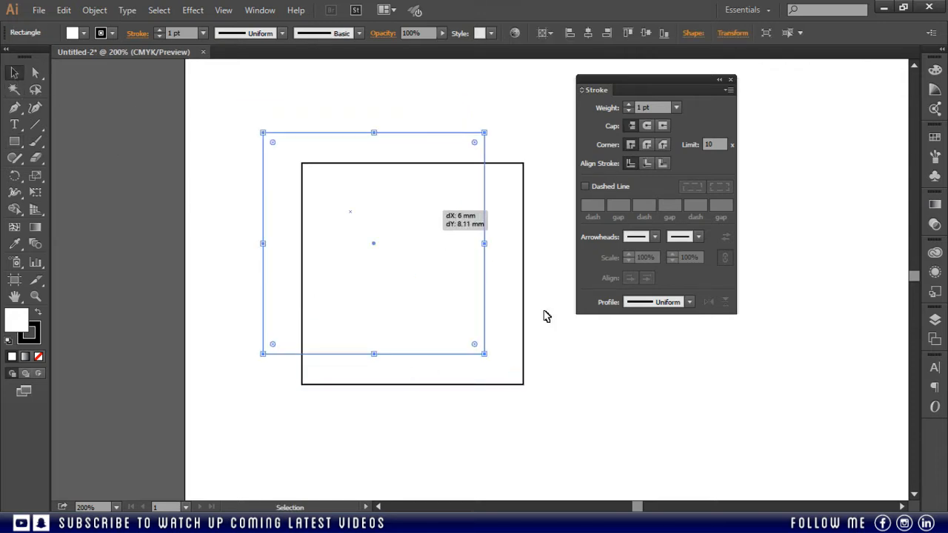
click(557, 356)
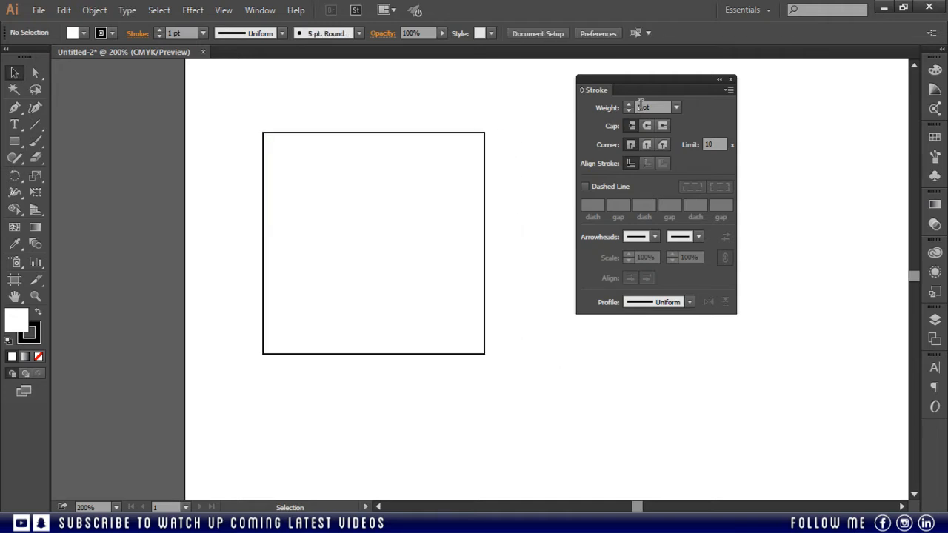
- Select the square and raise its stroke weight one point at a time to 4 pt
drag(508, 106, 217, 402)
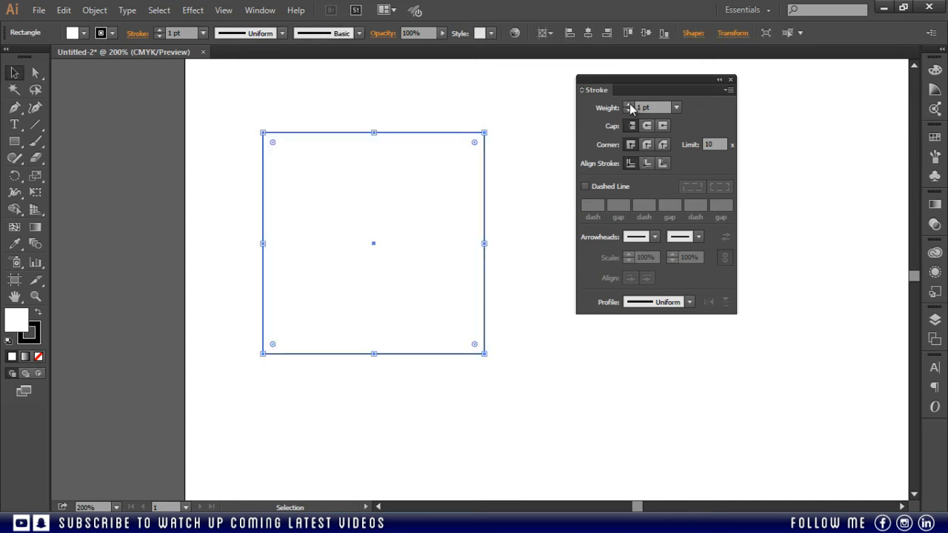
click(629, 105)
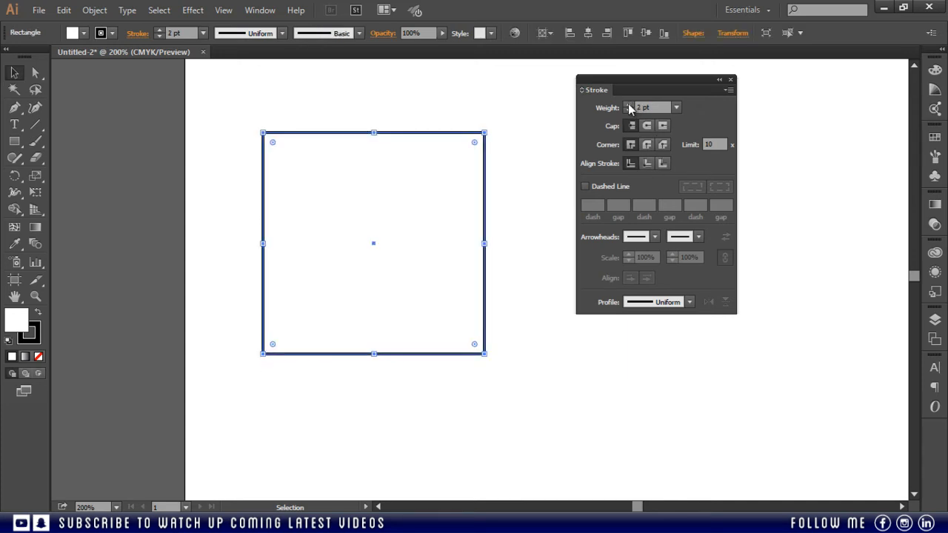
click(629, 105)
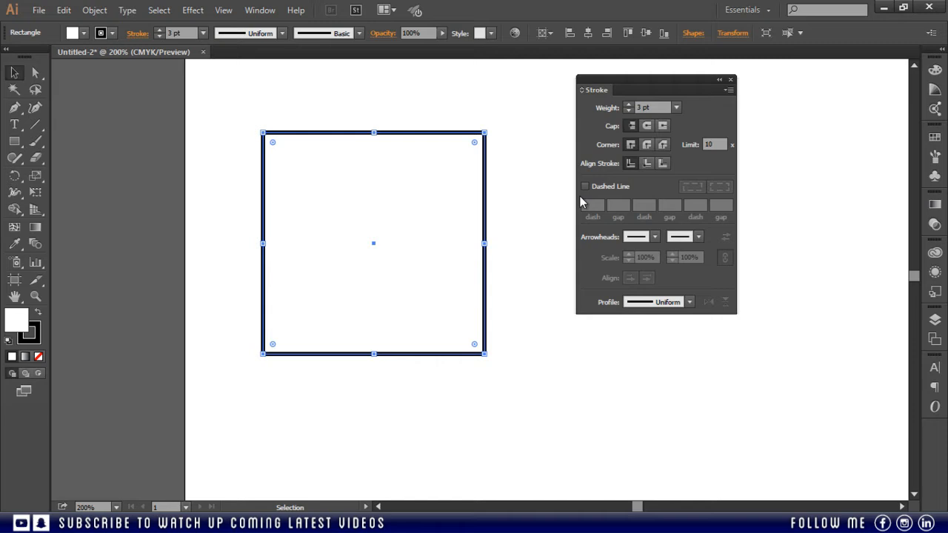
click(628, 106)
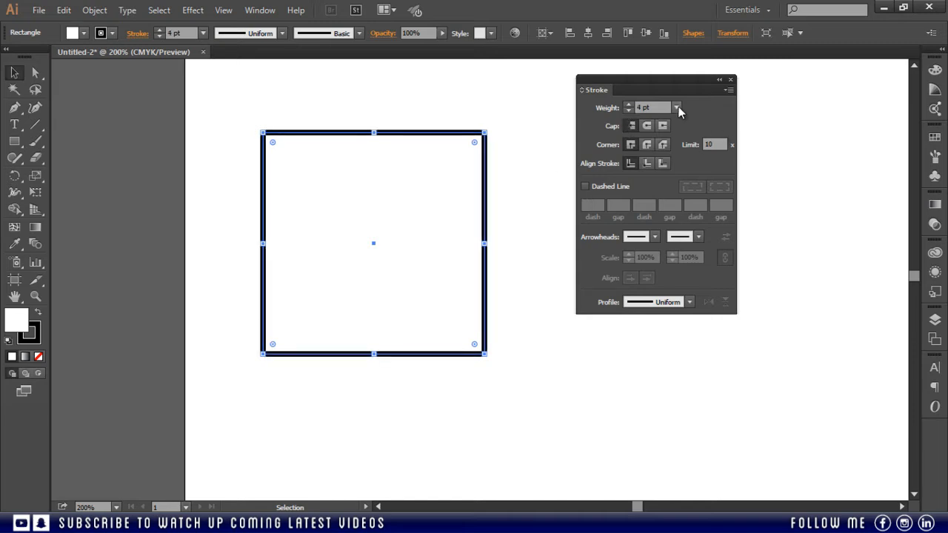
- Thicken the square's stroke using weights of 10 pt, 12 pt and finally 16 pt
click(677, 107)
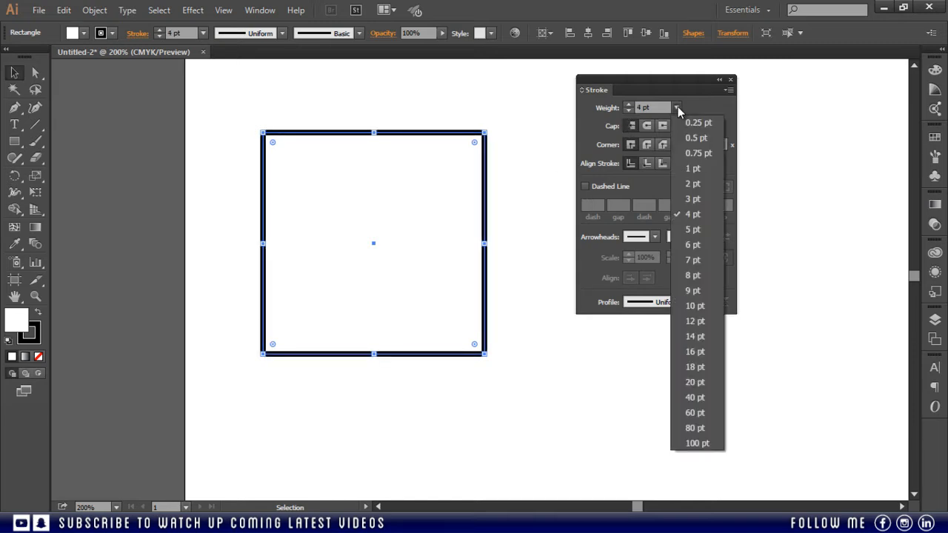
click(703, 307)
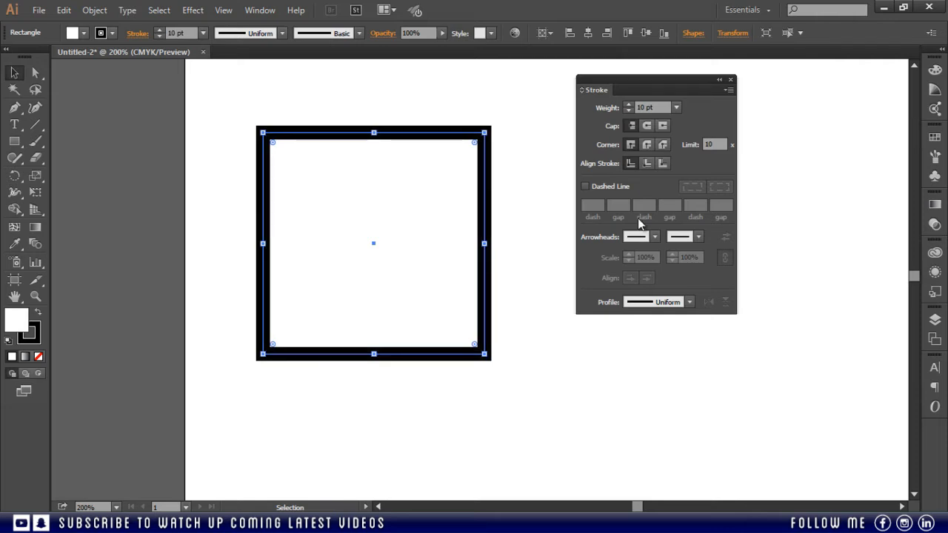
click(156, 29)
click(156, 29)
click(203, 33)
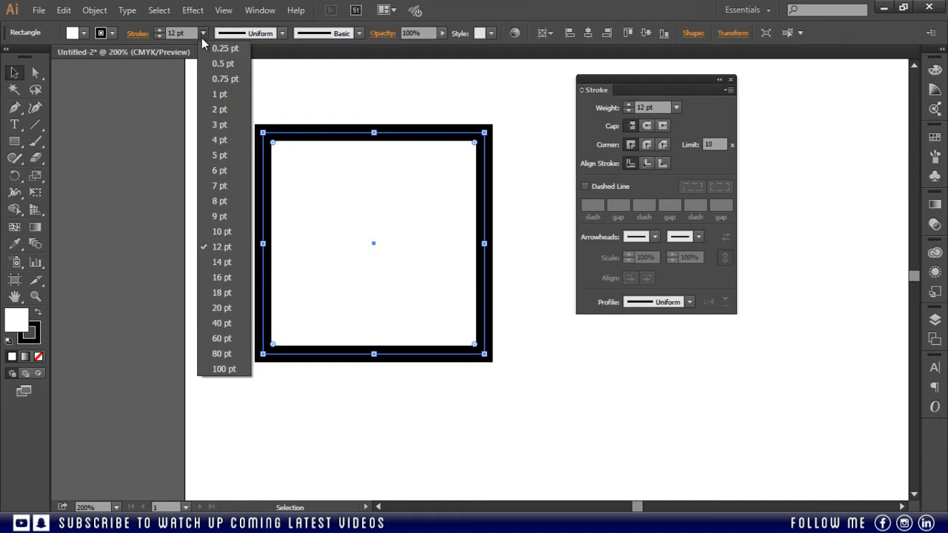
click(235, 277)
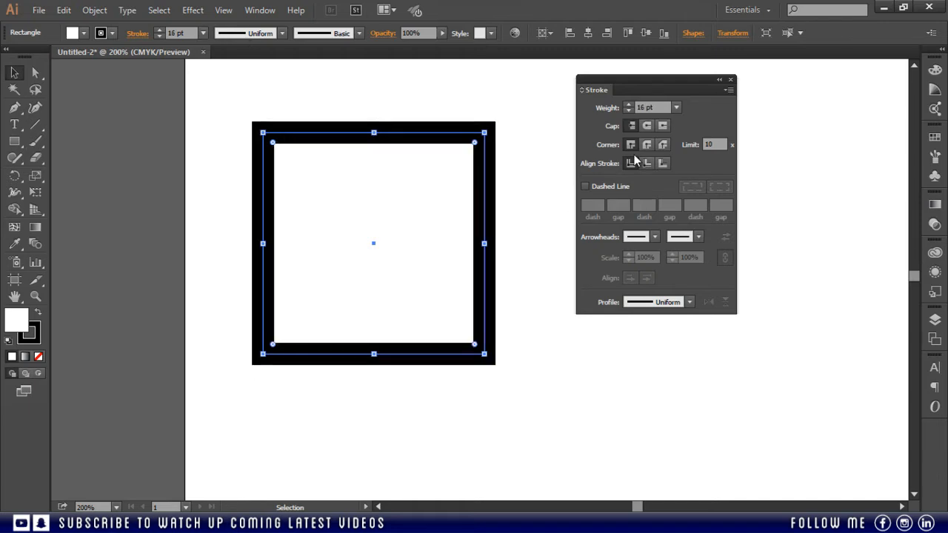
- Set the square's stroke weight to 1 pt and delete the square from the artboard
click(676, 107)
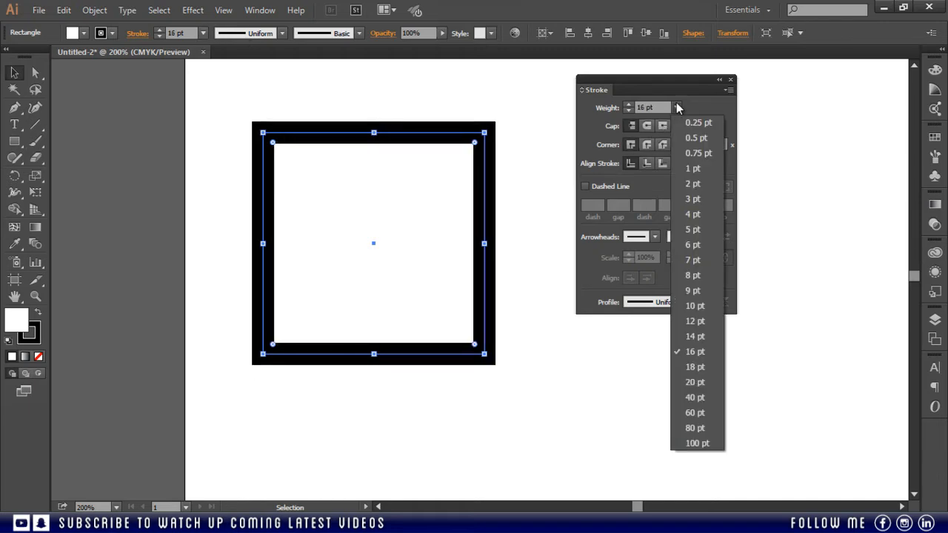
click(694, 169)
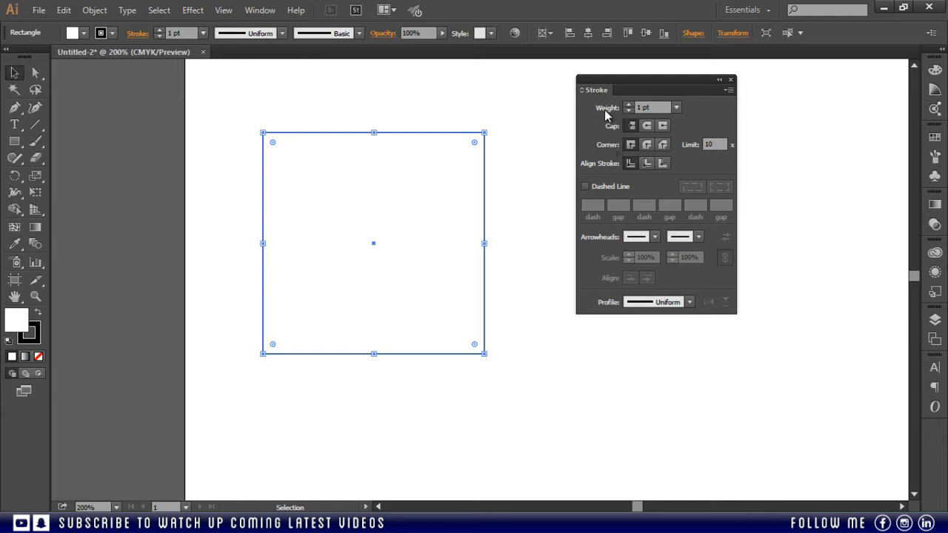
click(536, 245)
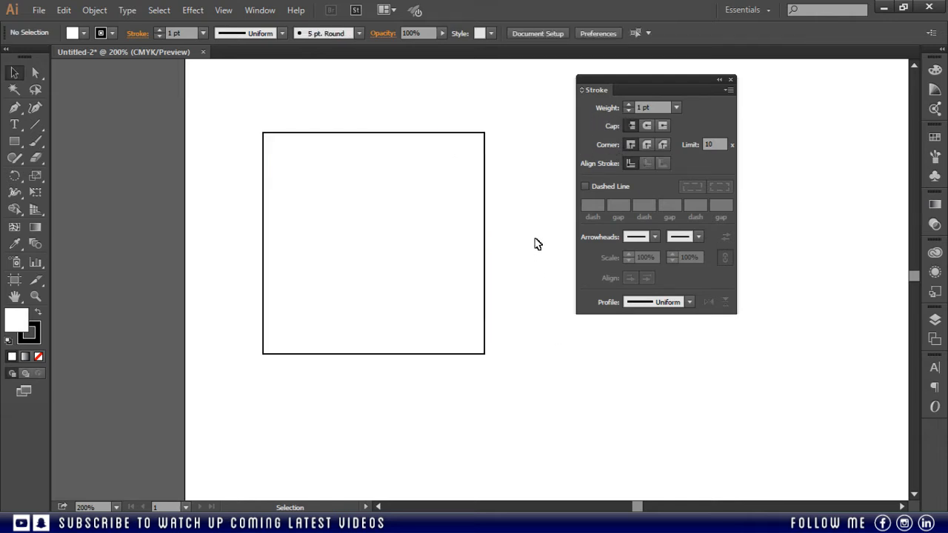
drag(511, 104, 237, 393)
click(552, 301)
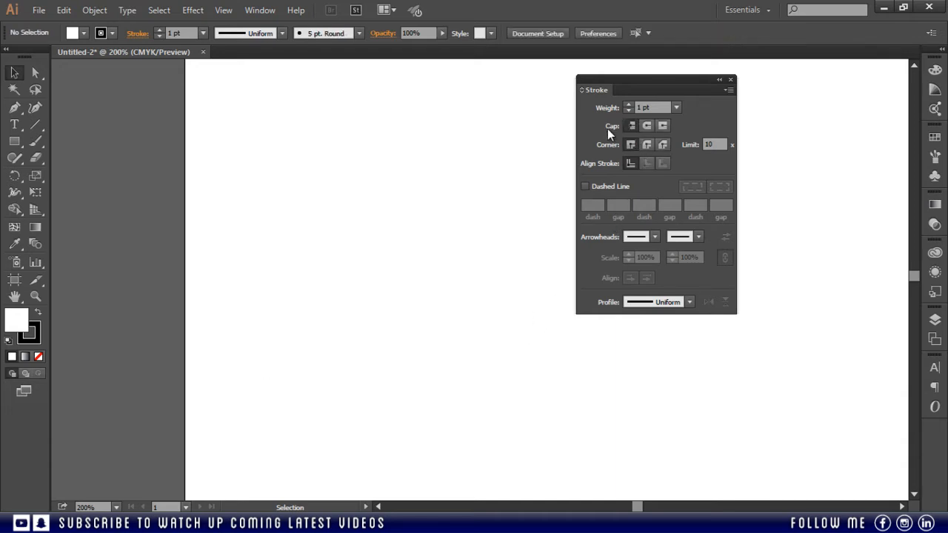
- Draw a horizontal line with the Line Segment tool in the empty middle area of the artboard at 400% zoom
click(36, 296)
click(797, 234)
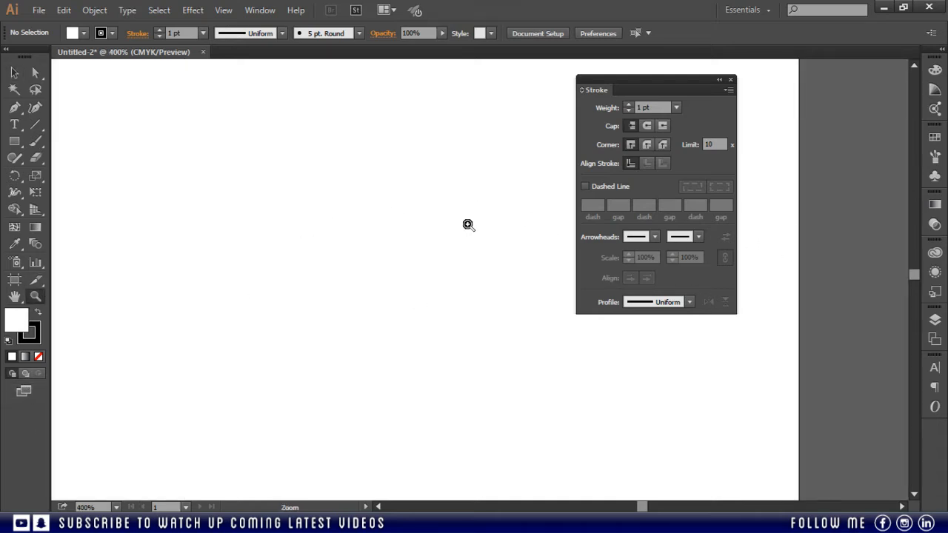
click(497, 228)
click(36, 124)
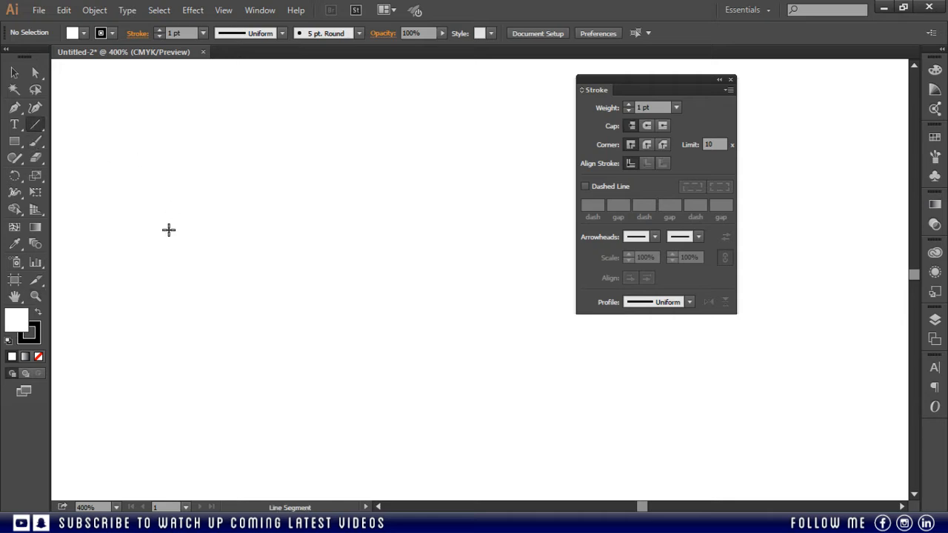
drag(214, 258, 454, 264)
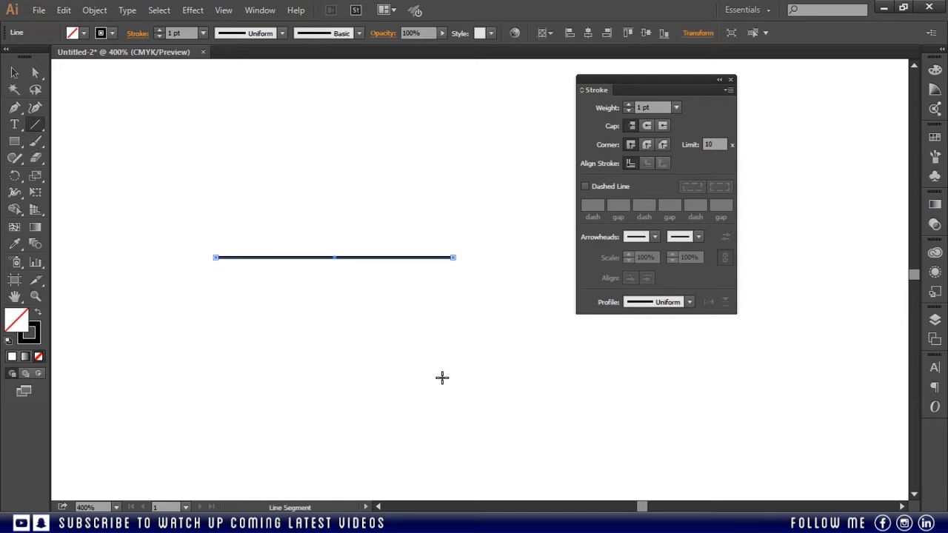
- Set the line's stroke weight to 10 pt and deselect it
click(676, 108)
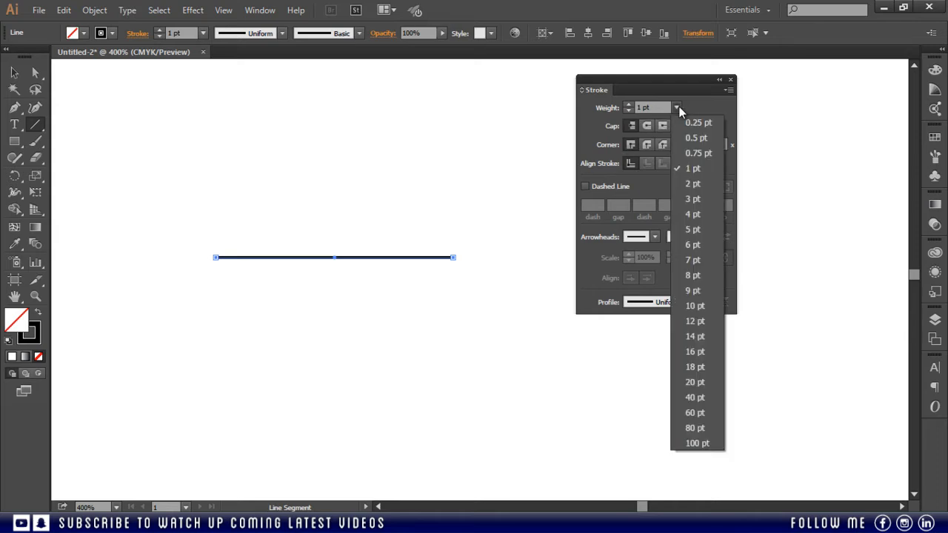
click(692, 300)
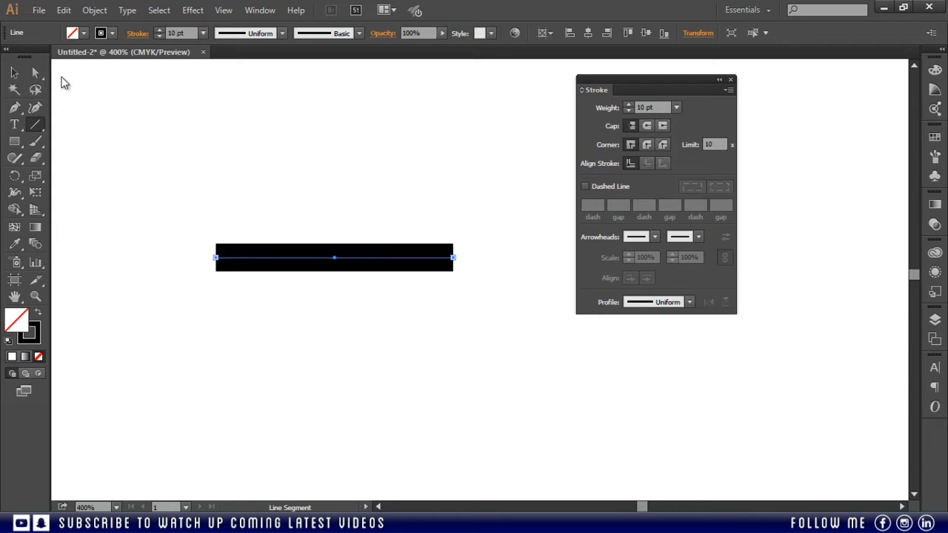
click(15, 72)
click(259, 311)
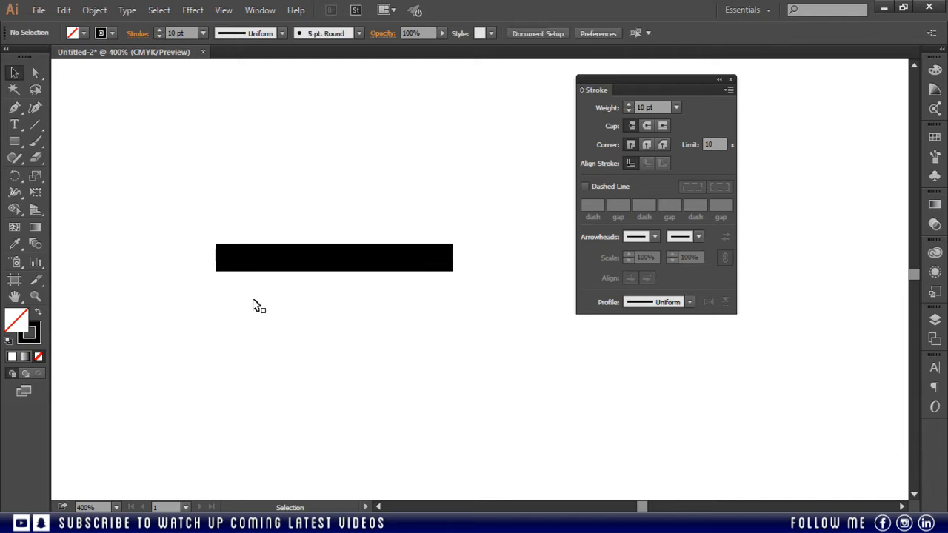
- Select the line and alternate its ends between Round Cap and Butt Cap, finishing on Butt Cap
mouse_move(165, 174)
mouse_down()
mouse_move(218, 290)
mouse_move(454, 319)
mouse_move(506, 303)
mouse_up()
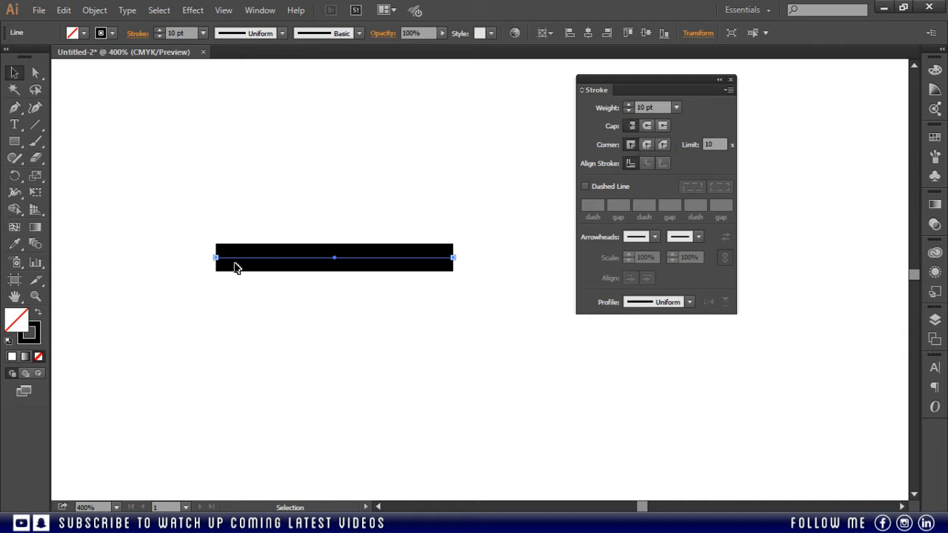
click(647, 128)
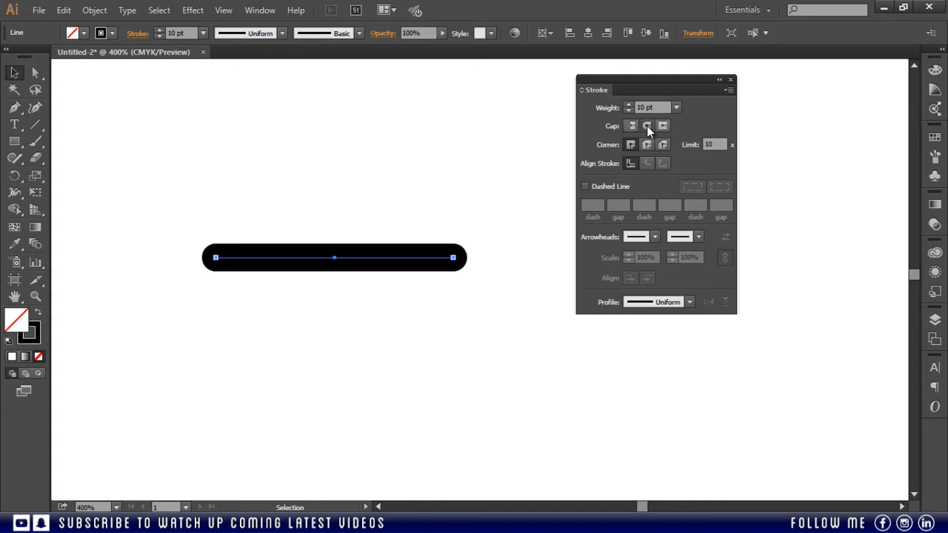
click(631, 128)
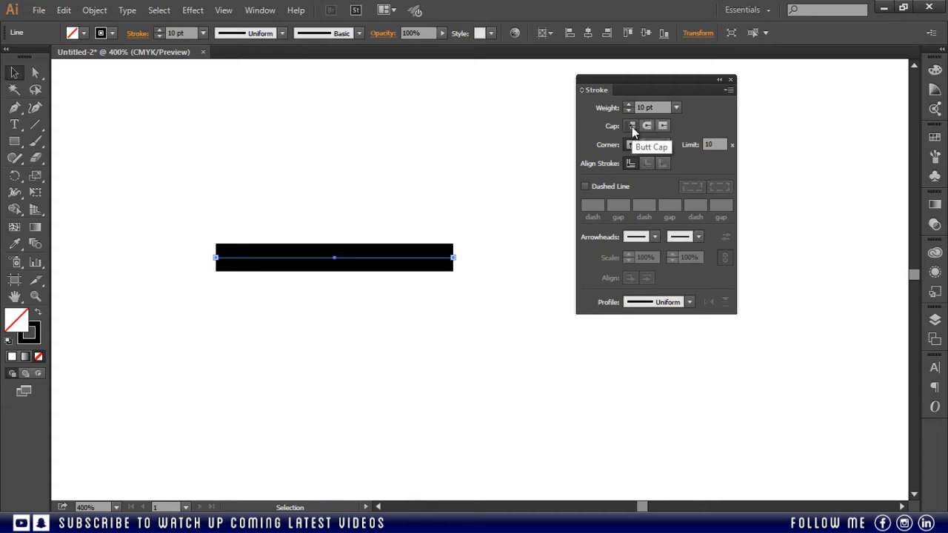
click(646, 129)
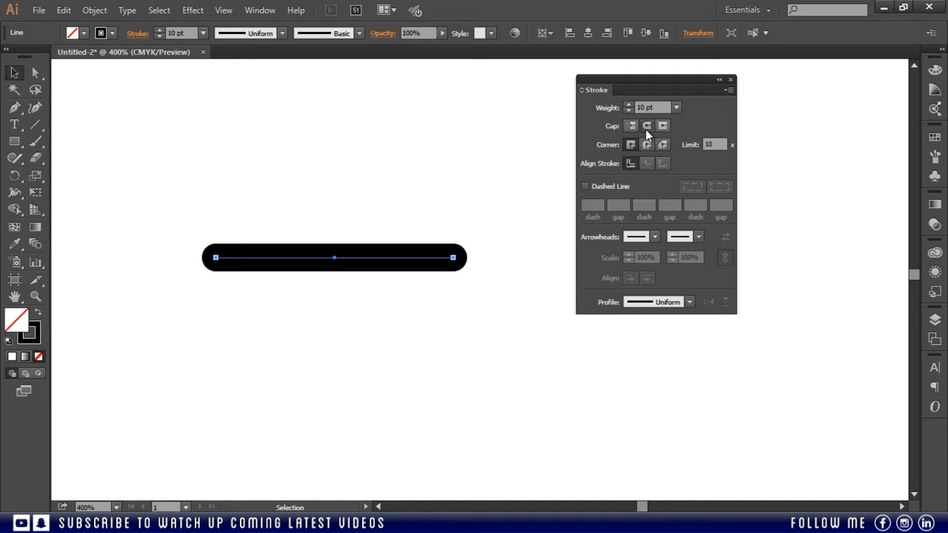
click(633, 127)
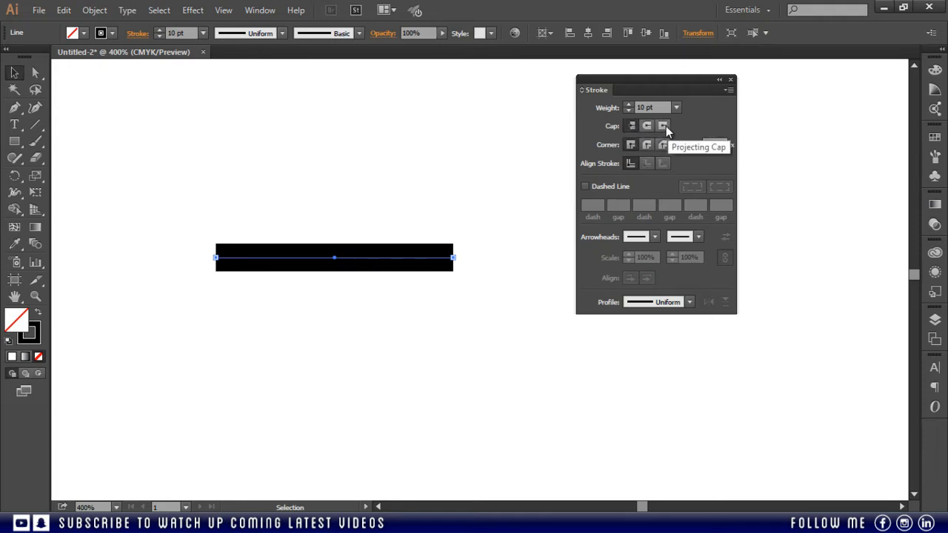
- Compare Projecting Cap with Butt Cap on the line by alternating them, finishing on Projecting Cap
click(664, 126)
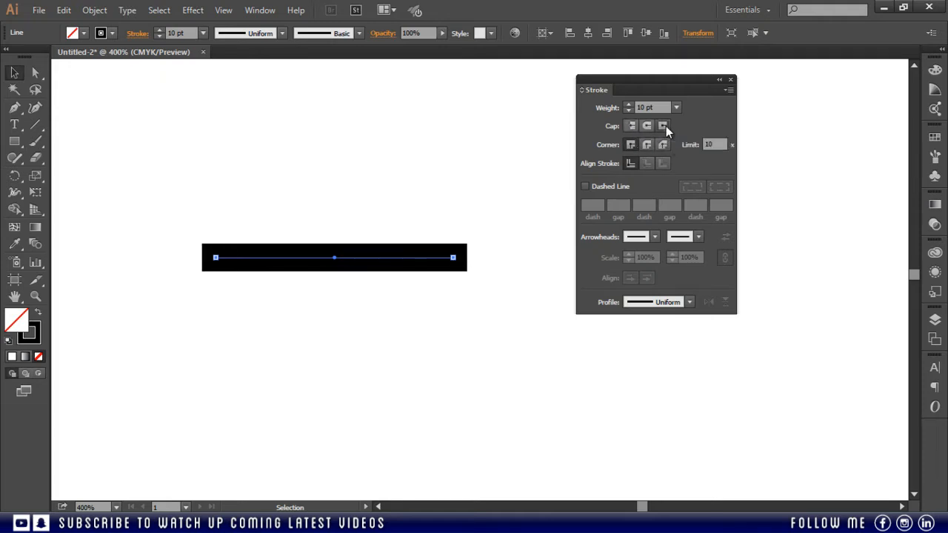
click(635, 128)
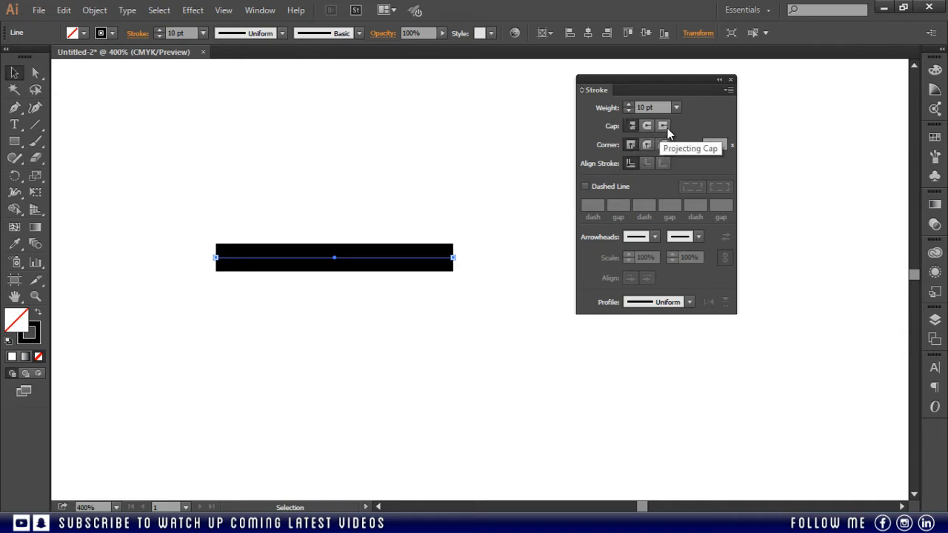
click(665, 127)
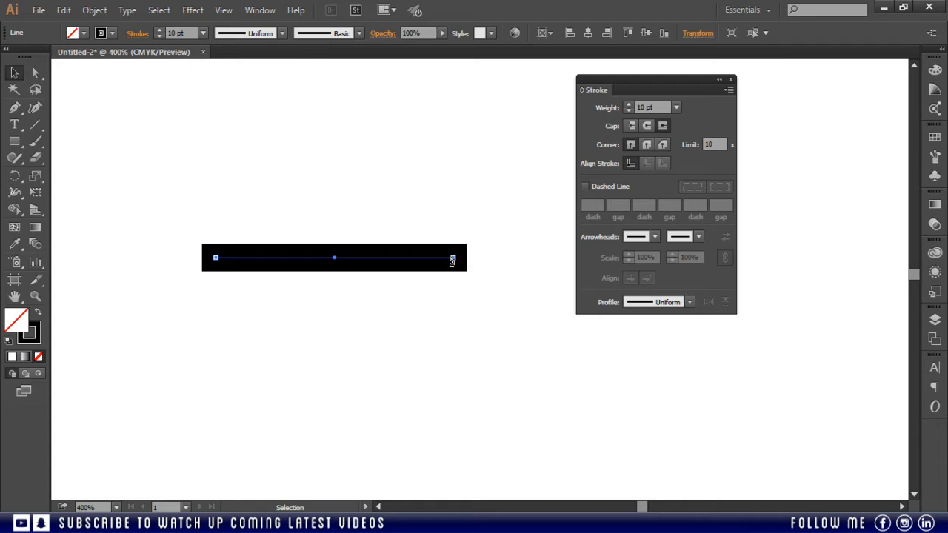
click(631, 126)
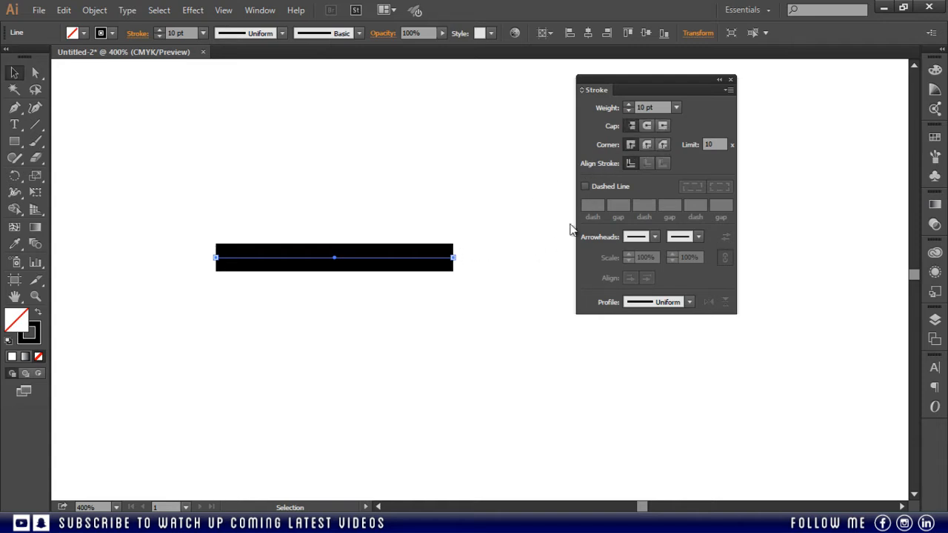
click(663, 125)
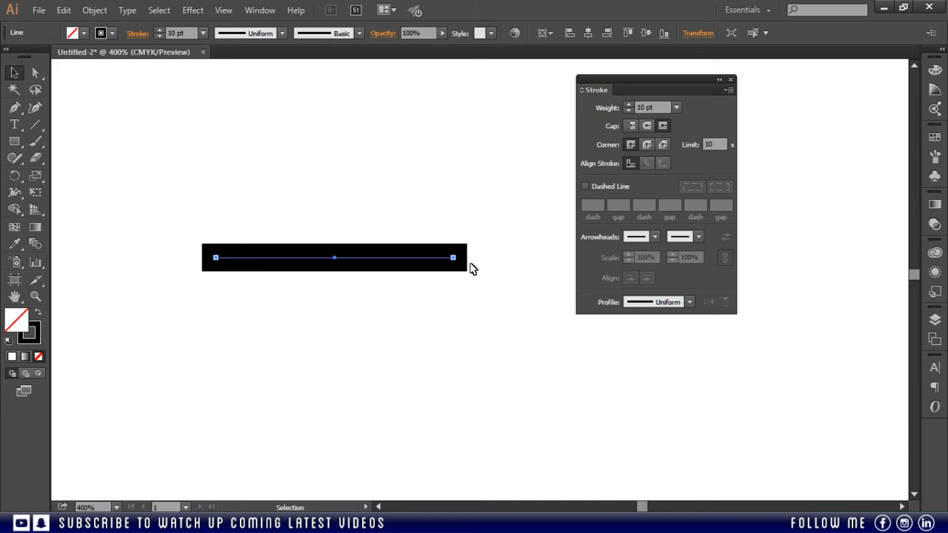
- Try Round Cap once more on the line, restore Butt Cap, and delete the line from the artboard
click(646, 125)
click(629, 126)
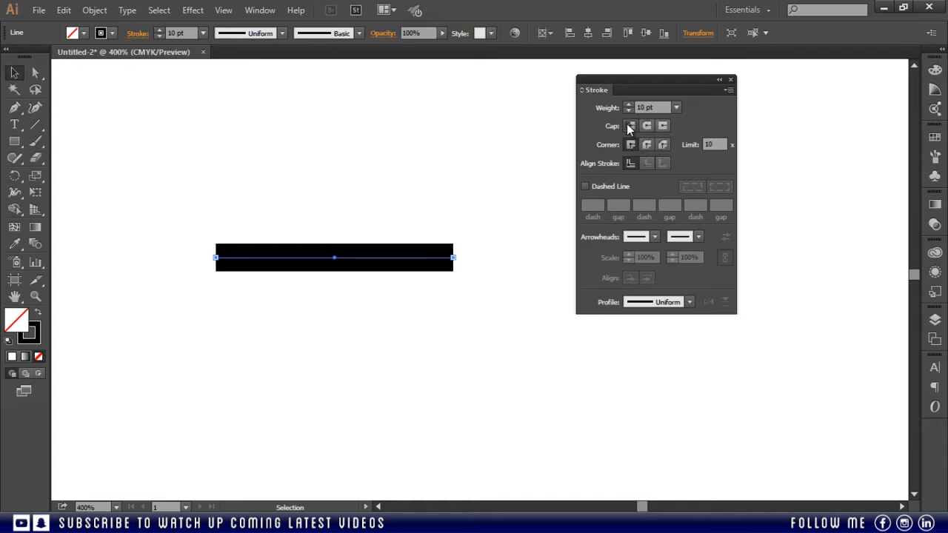
click(471, 226)
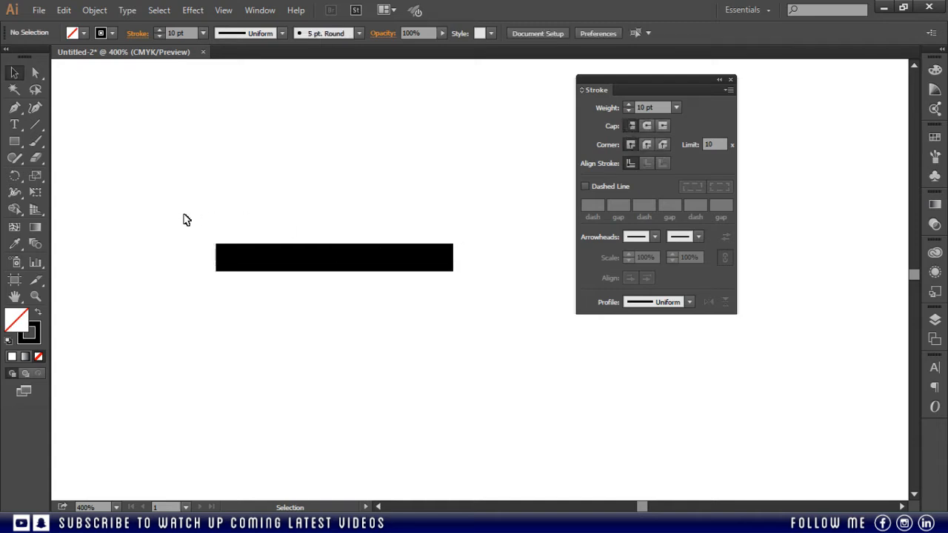
drag(182, 218, 502, 311)
key(Delete)
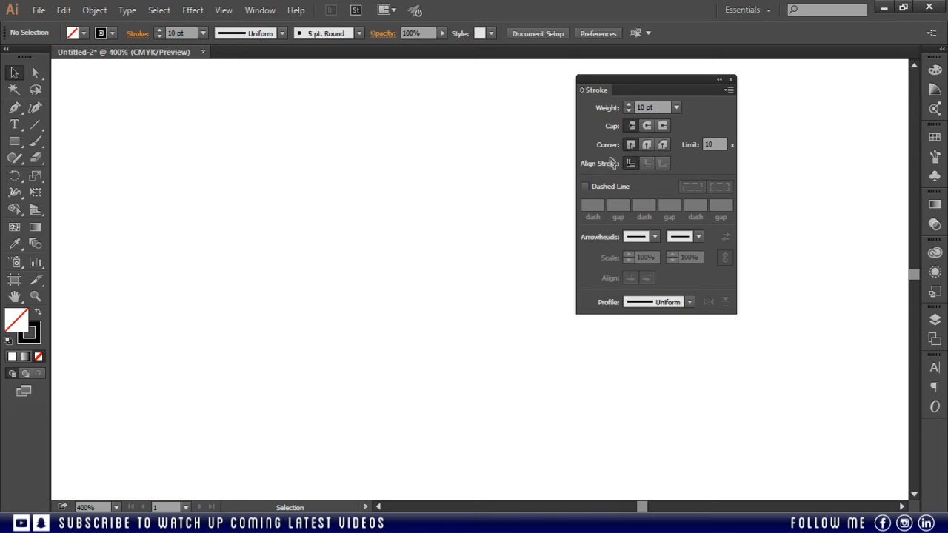
- Draw a large unfilled square with a 10 pt black stroke, move it up and to the left, and deselect it
click(14, 140)
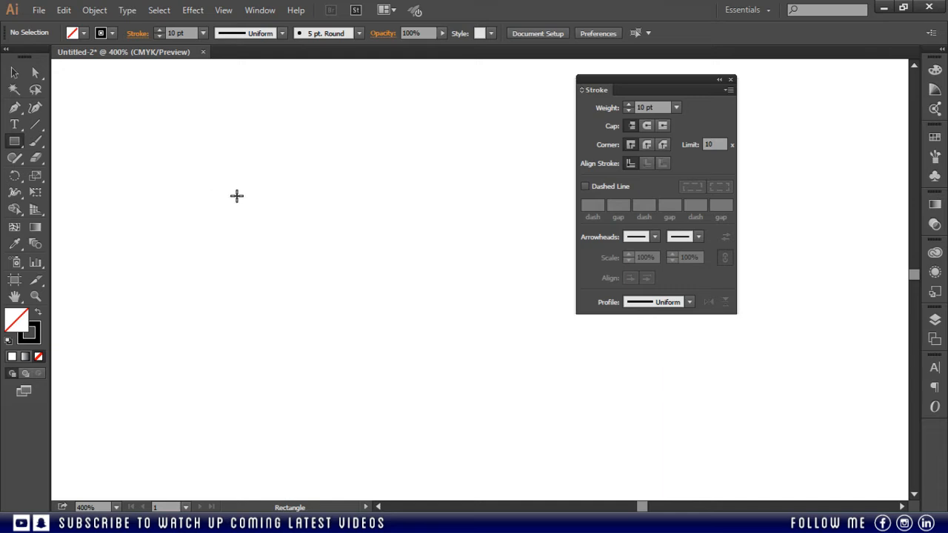
mouse_move(242, 181)
mouse_down()
mouse_move(277, 244)
mouse_move(408, 400)
mouse_move(503, 463)
mouse_up()
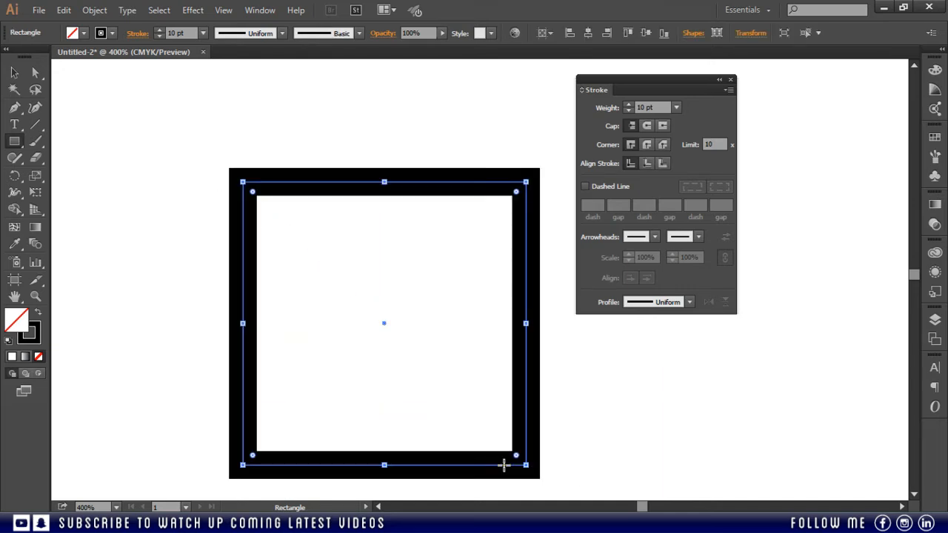
click(14, 72)
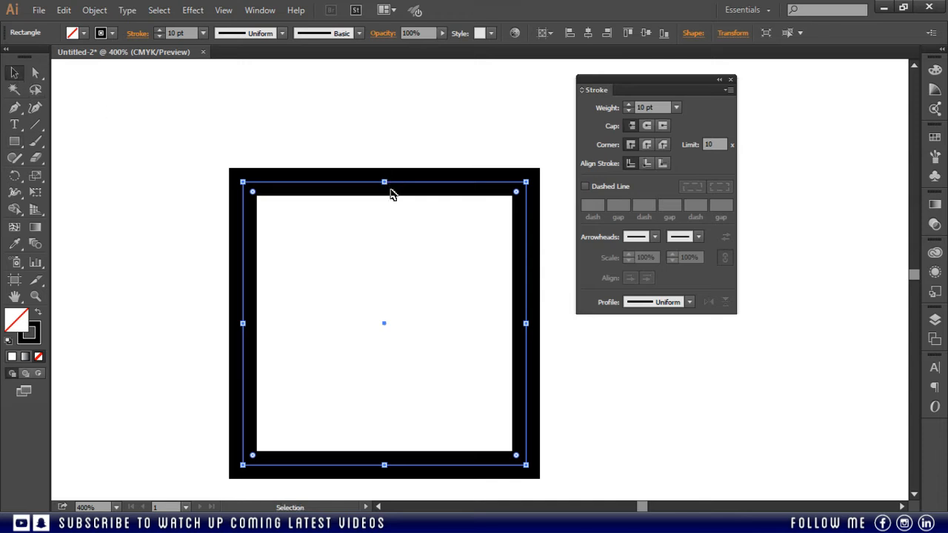
drag(428, 189, 369, 173)
drag(373, 161, 374, 160)
click(514, 309)
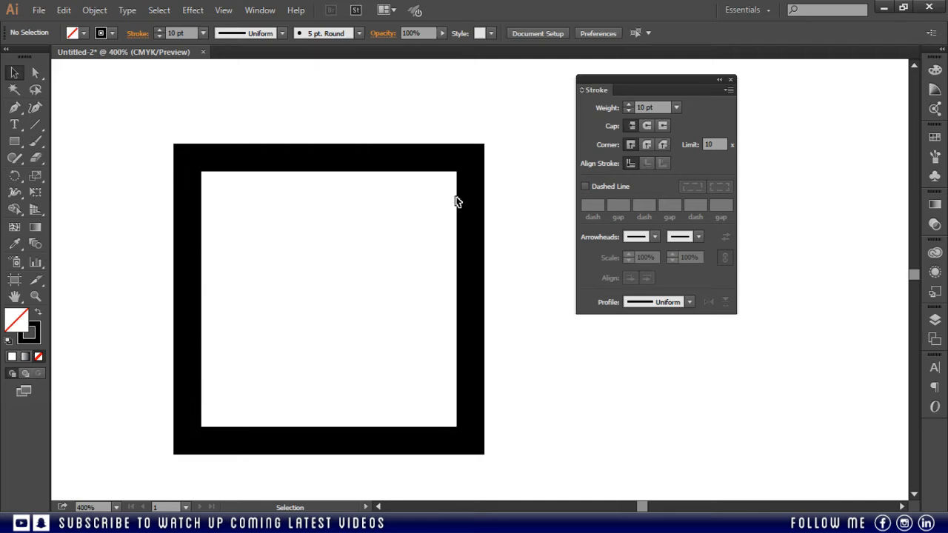
- Select the square, try the round and bevel corner joins, return to the miter join, and deselect it
click(443, 300)
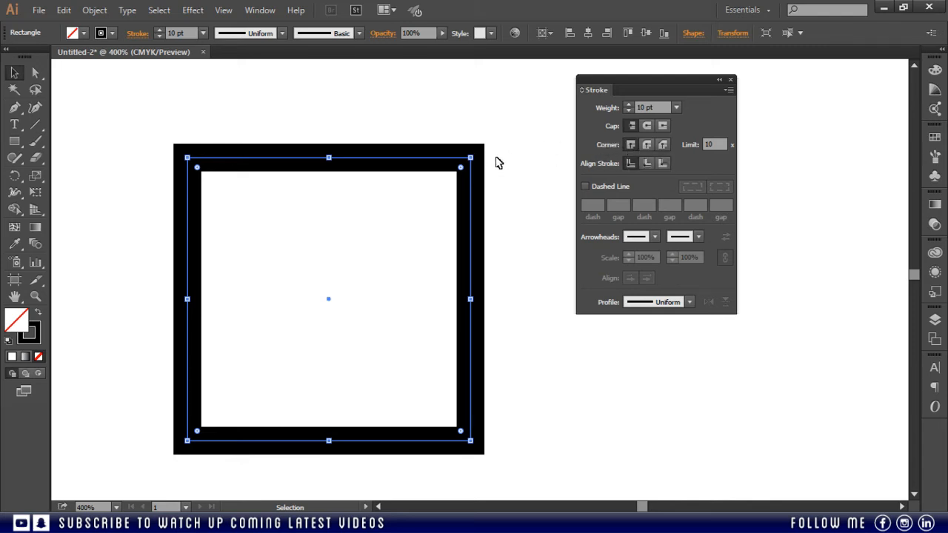
click(647, 146)
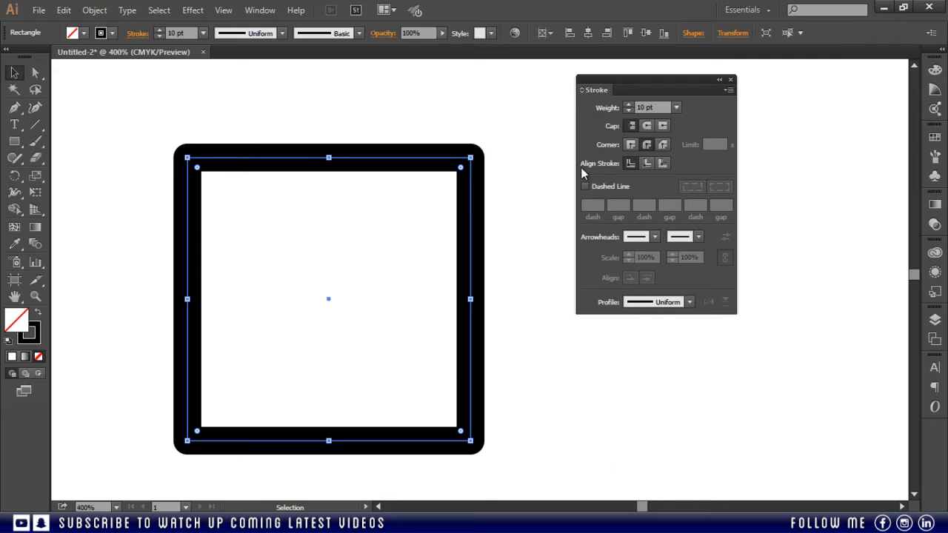
click(667, 145)
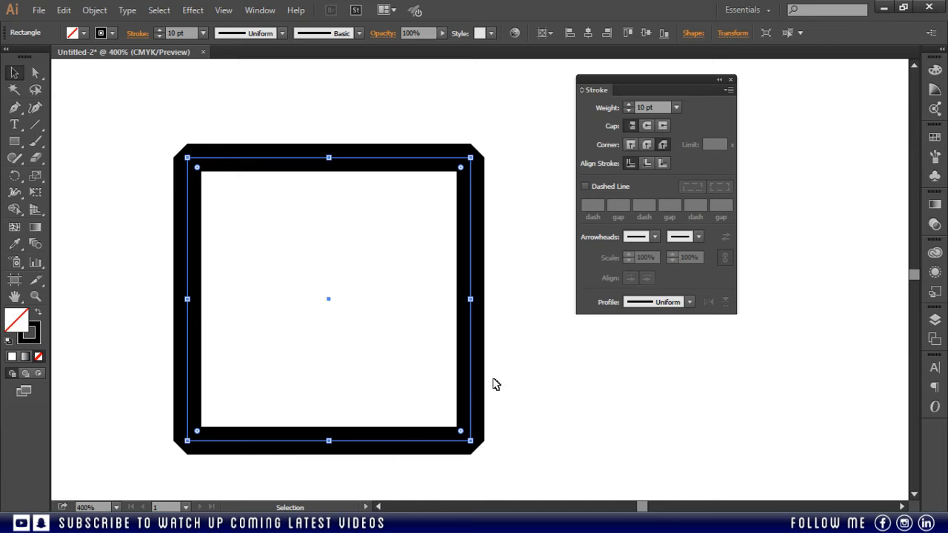
click(630, 145)
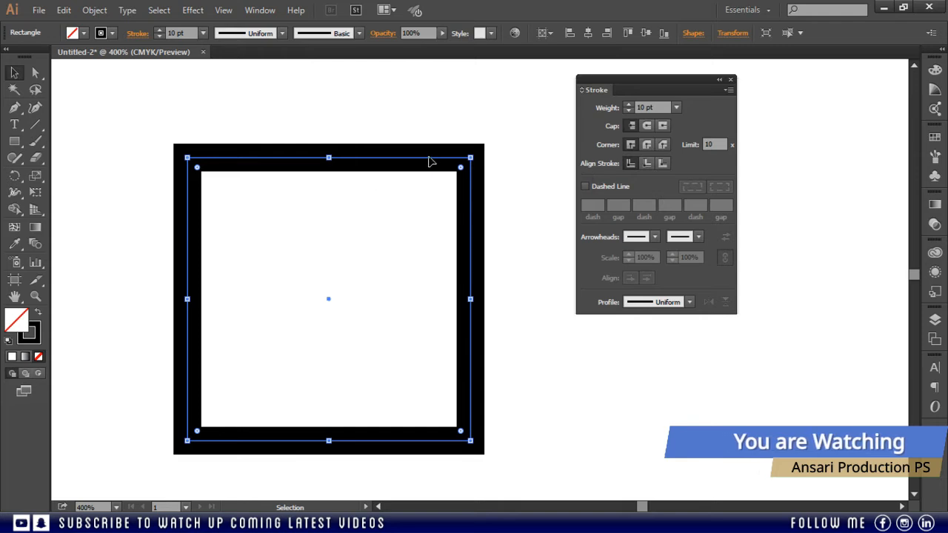
click(499, 366)
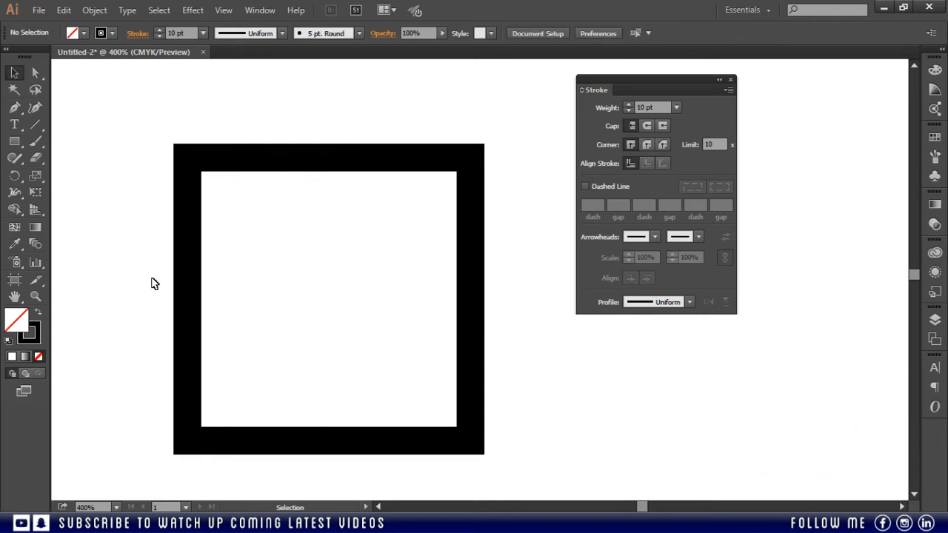
- Select the square and fill it with the rose red colour B54061
click(194, 302)
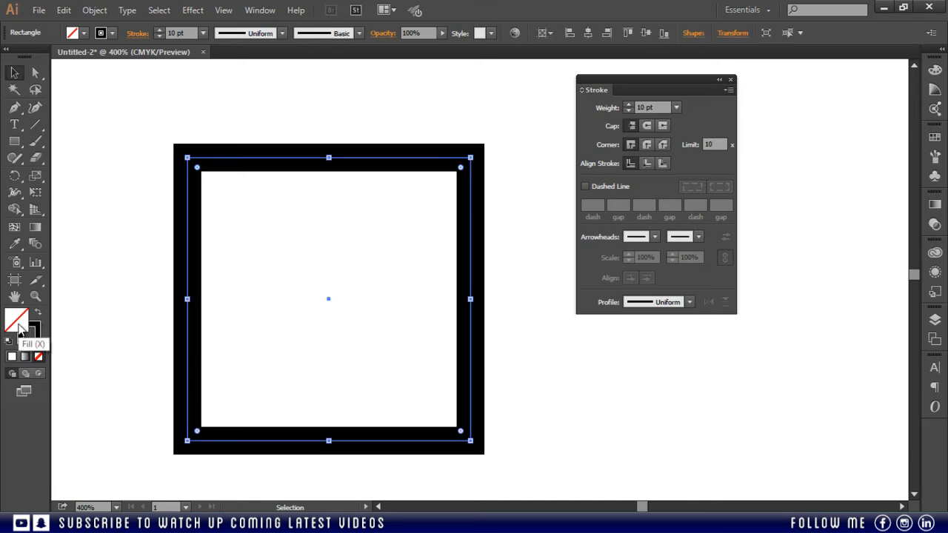
click(12, 356)
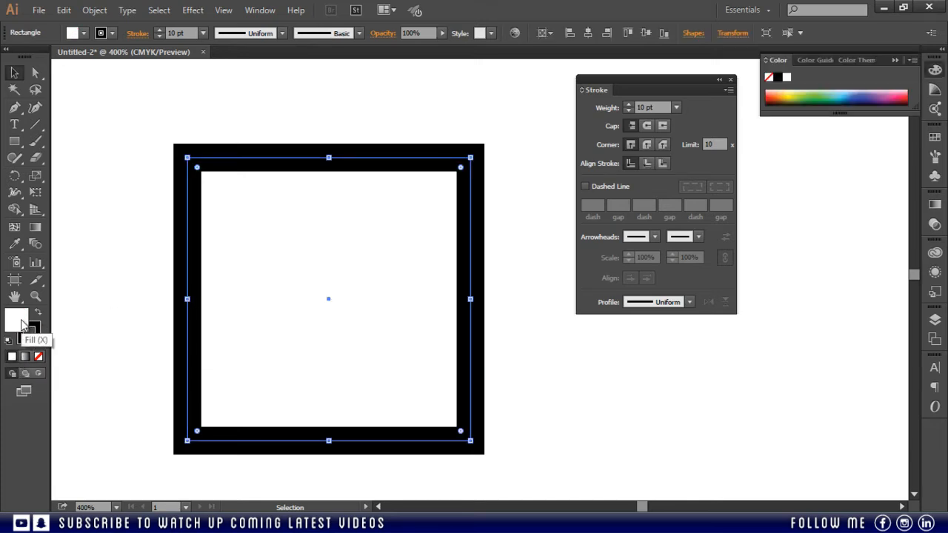
double_click(19, 319)
click(683, 255)
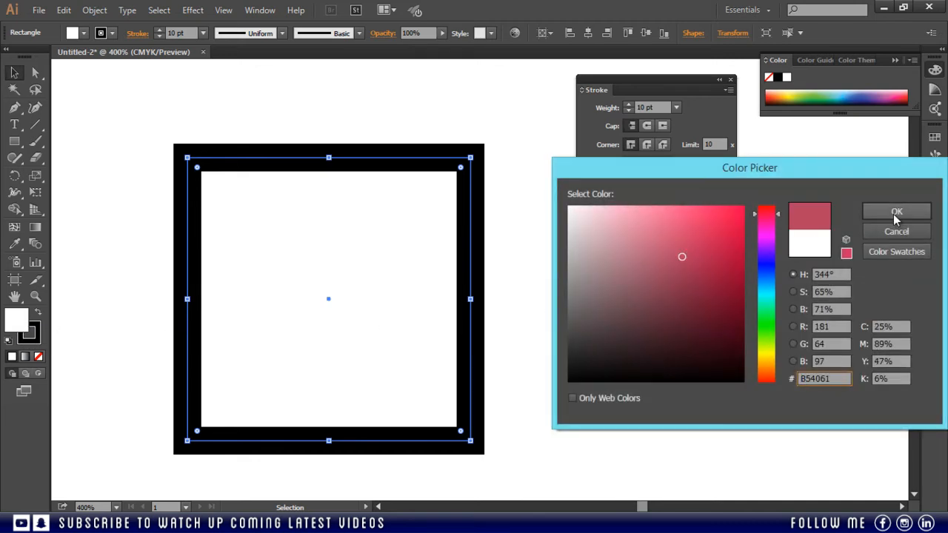
click(896, 211)
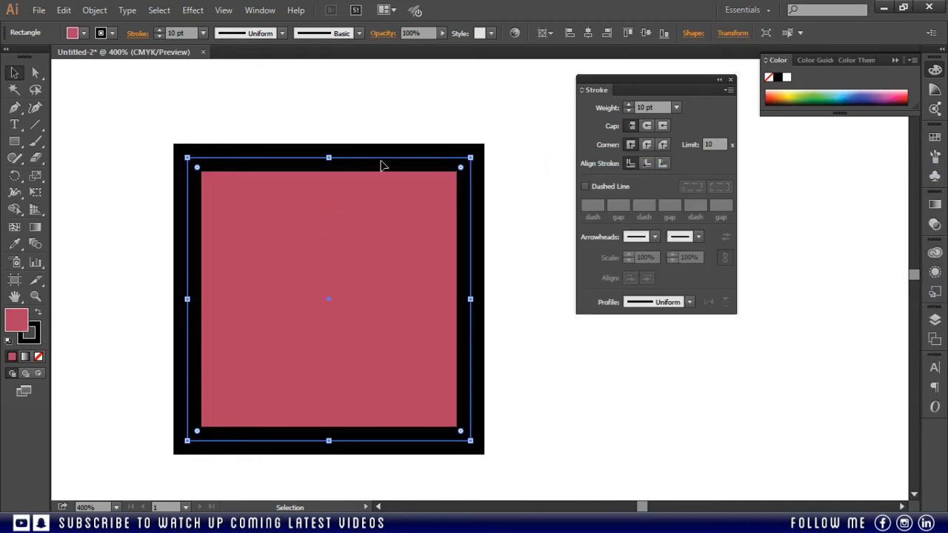
- Move the filled square further up and left, and try aligning its stroke inside before returning to centre alignment
mouse_move(380, 166)
mouse_down()
mouse_move(355, 142)
mouse_move(339, 97)
mouse_up()
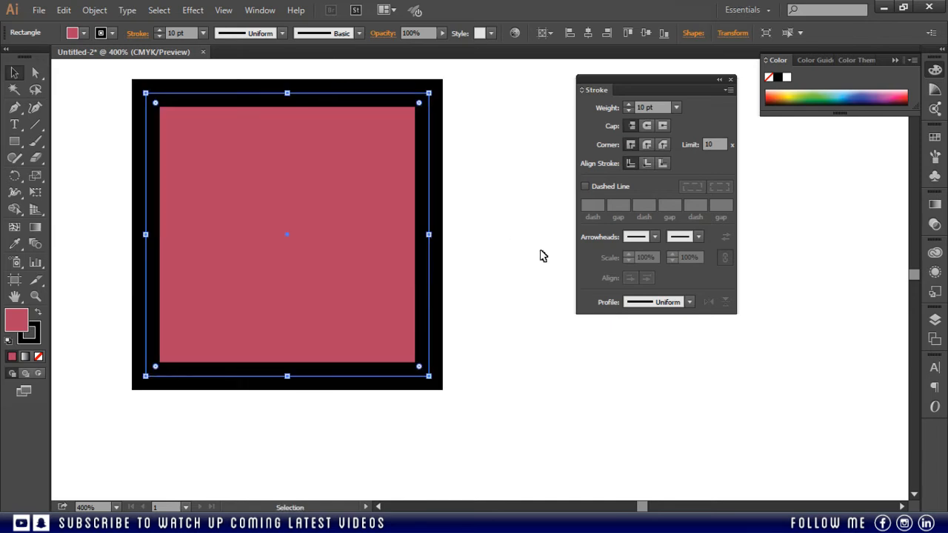
click(646, 161)
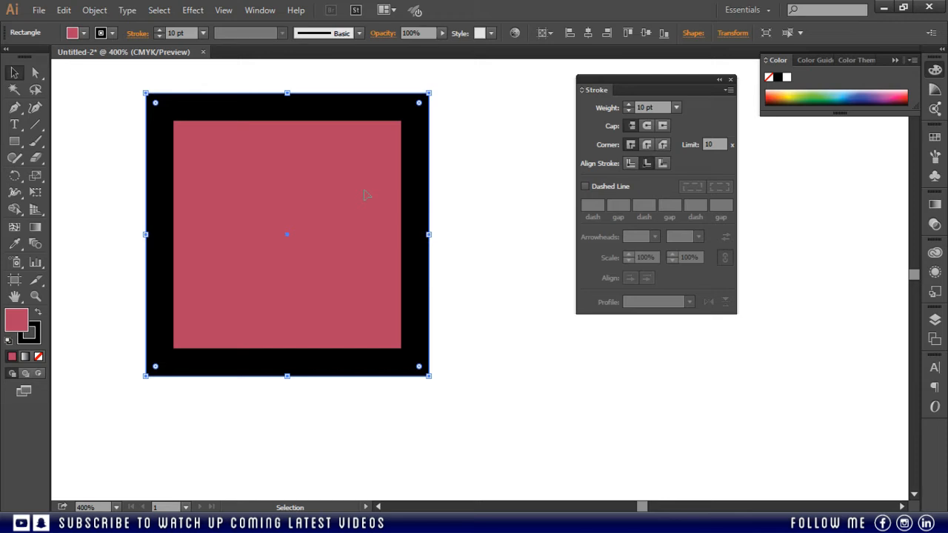
click(630, 163)
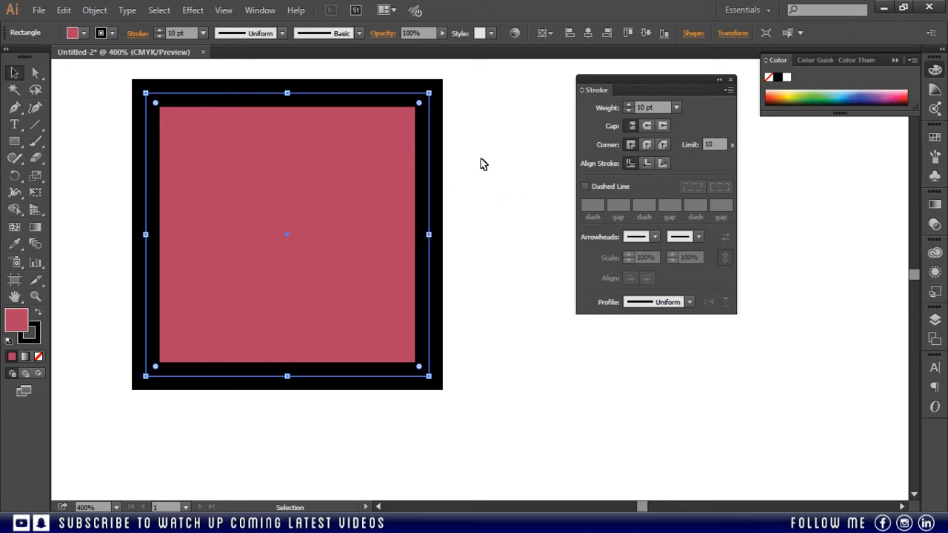
- Try aligning the filled square's stroke to the inside and the outside, and return it to centre alignment
click(642, 163)
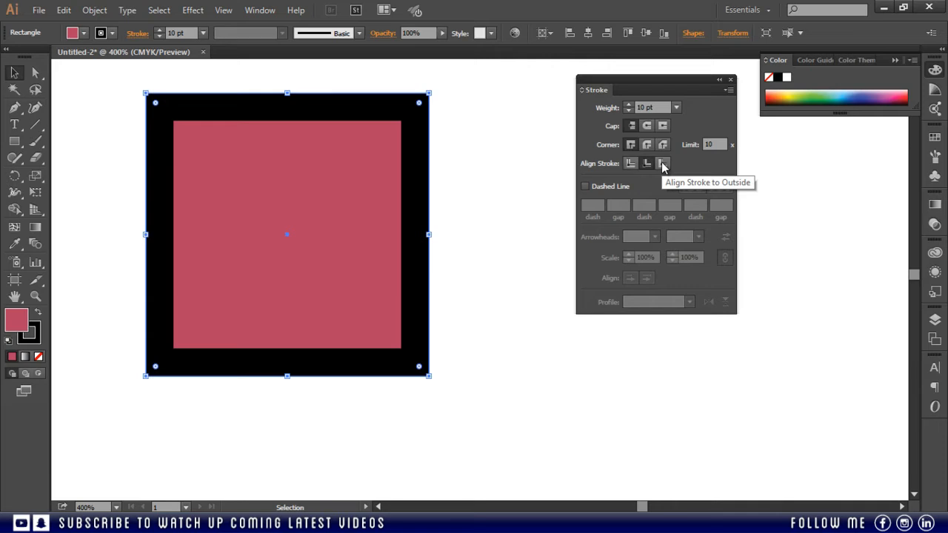
click(662, 163)
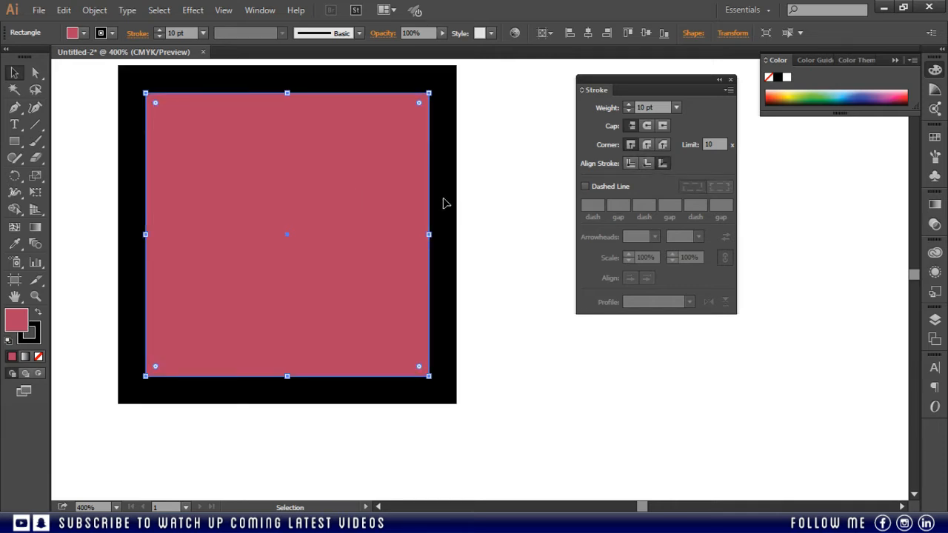
click(631, 164)
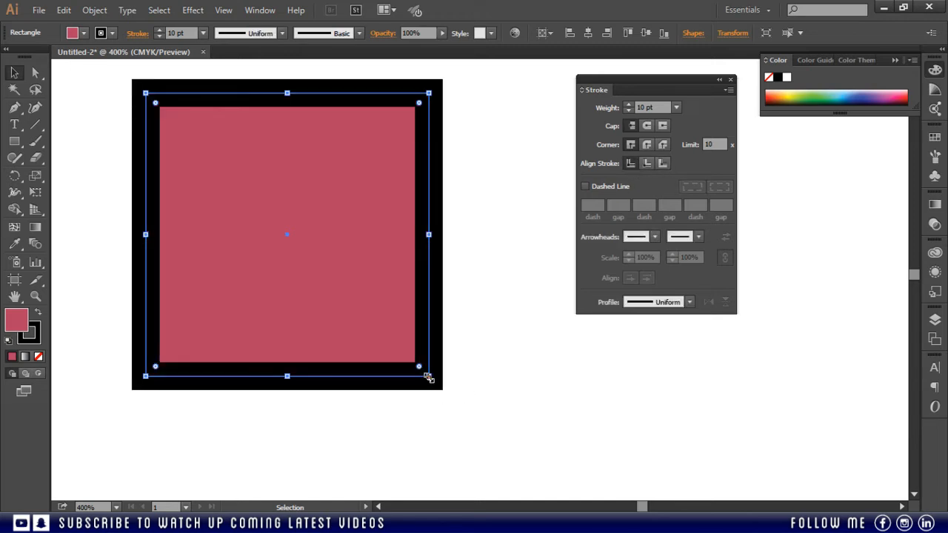
- Try a 3 pt stroke weight on the filled square and settle on 4 pt
click(677, 108)
click(692, 200)
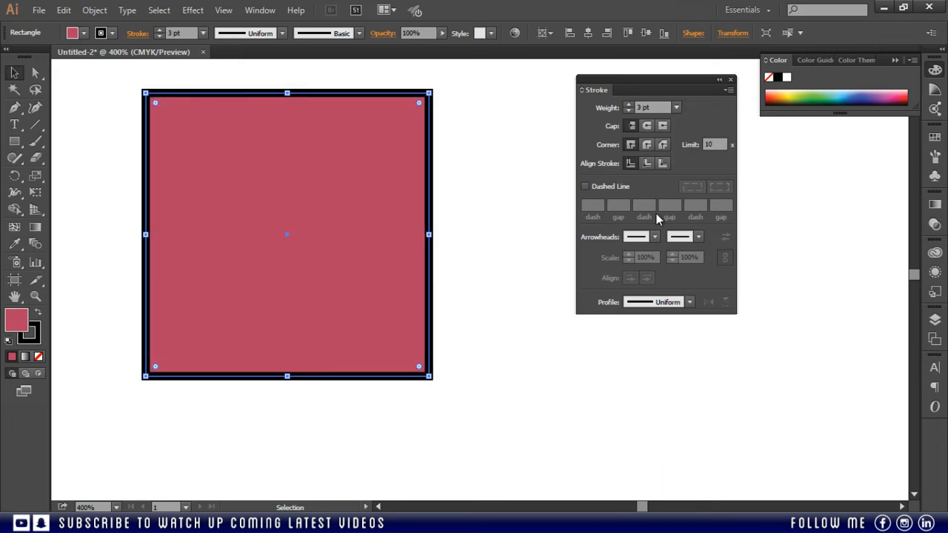
click(677, 108)
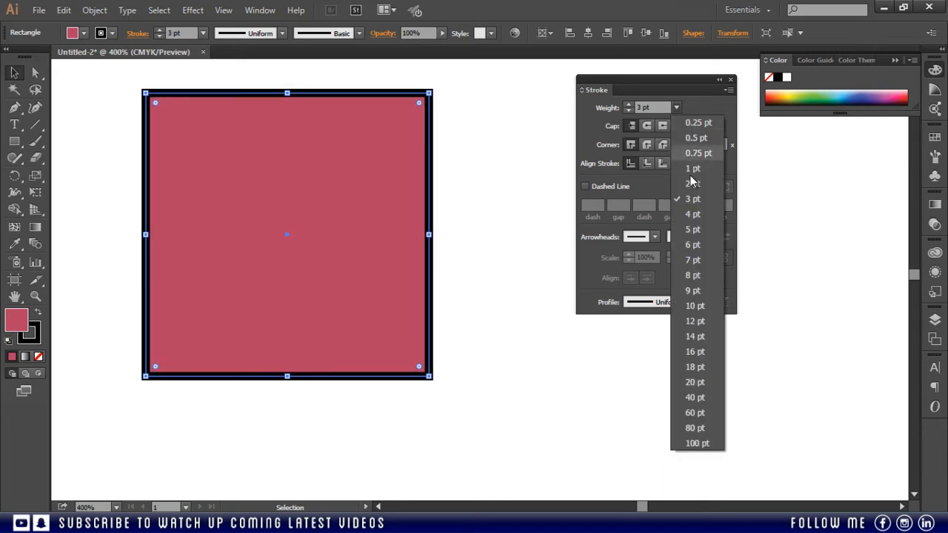
click(696, 218)
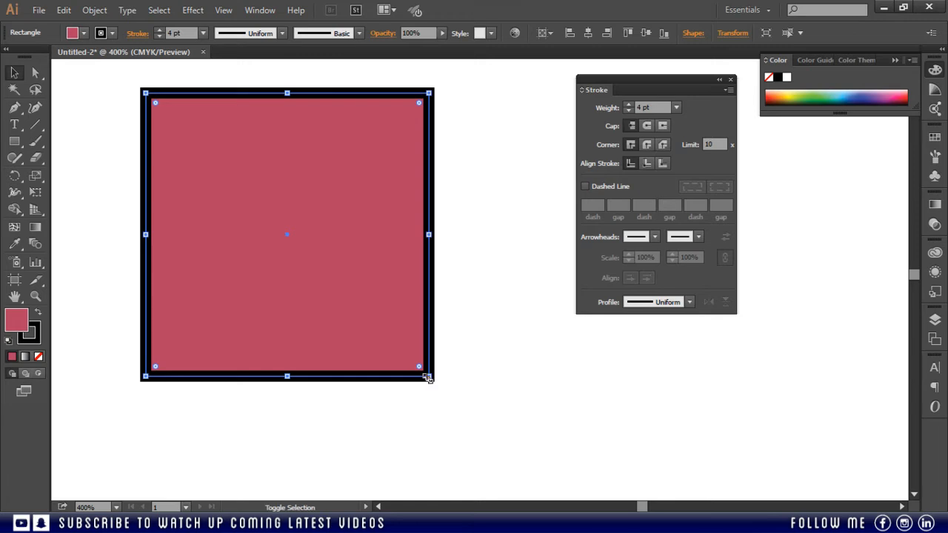
- Scale the square down proportionally to less than half its size and duplicate it into an evenly spaced row of three
drag(429, 376, 287, 219)
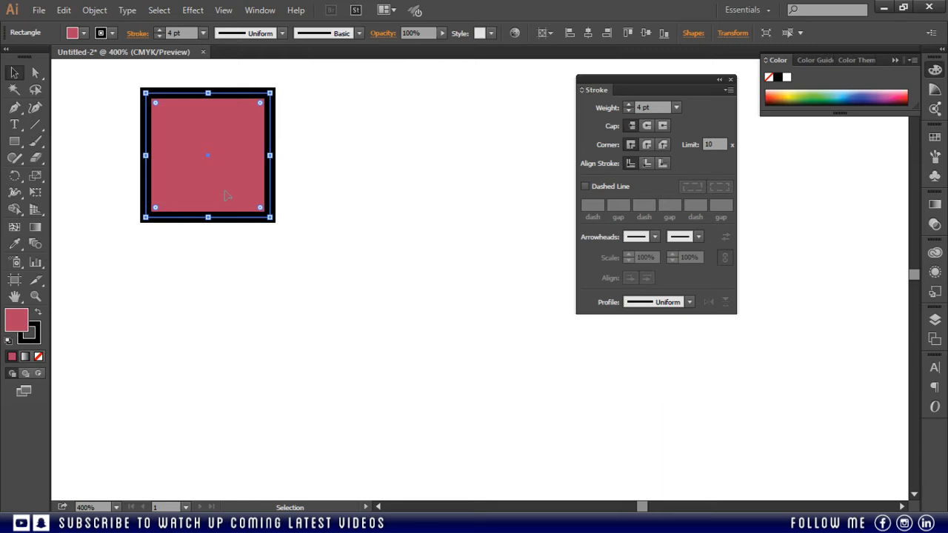
drag(243, 203, 467, 203)
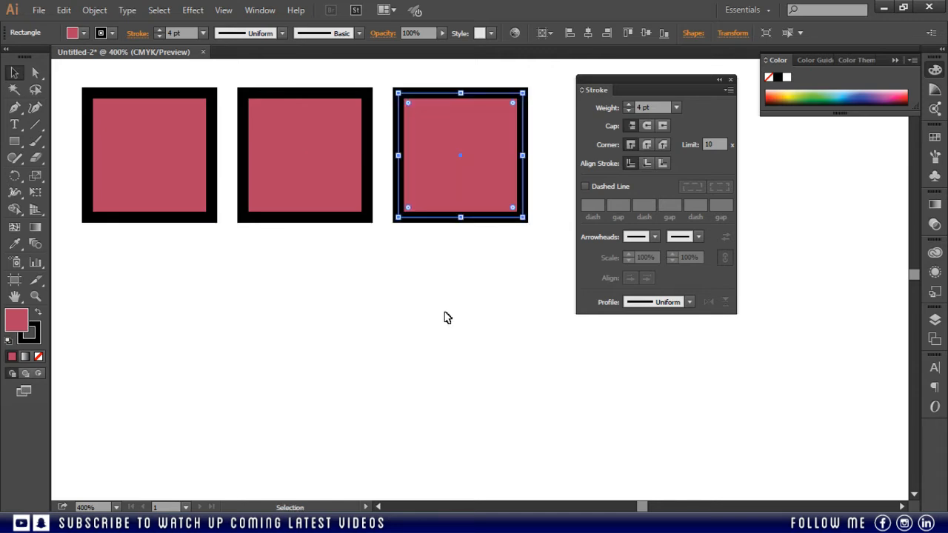
click(446, 317)
- Align the middle square's stroke to the inside and the third square's stroke to the outside, and deselect
click(158, 184)
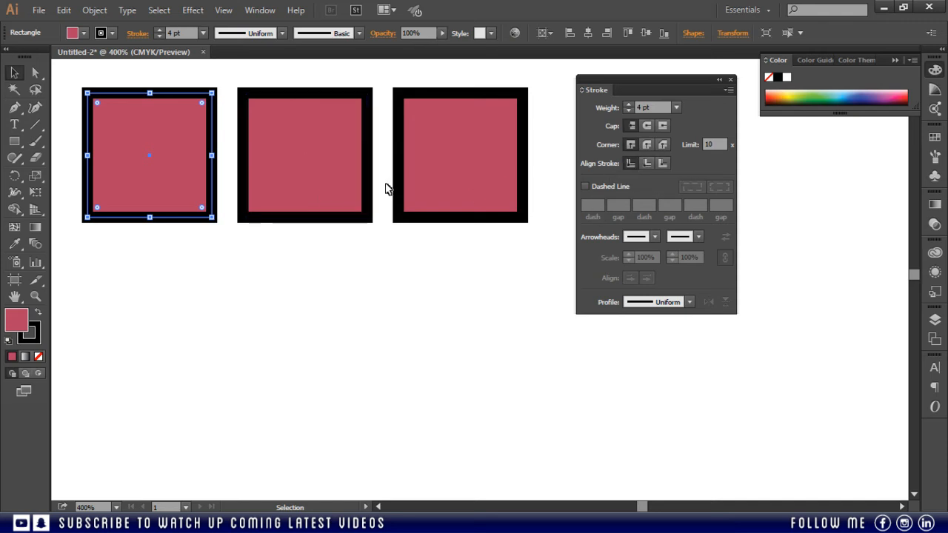
click(320, 188)
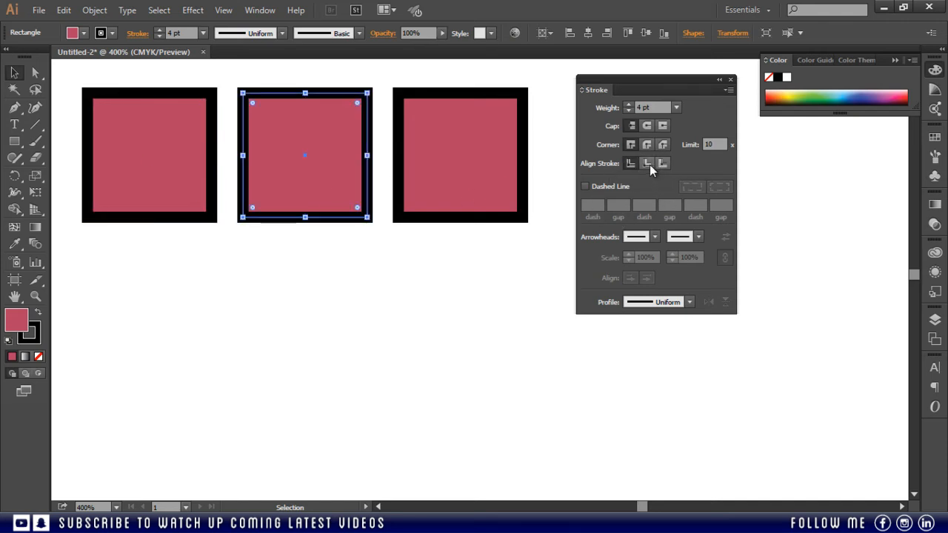
click(650, 165)
shift+click(476, 154)
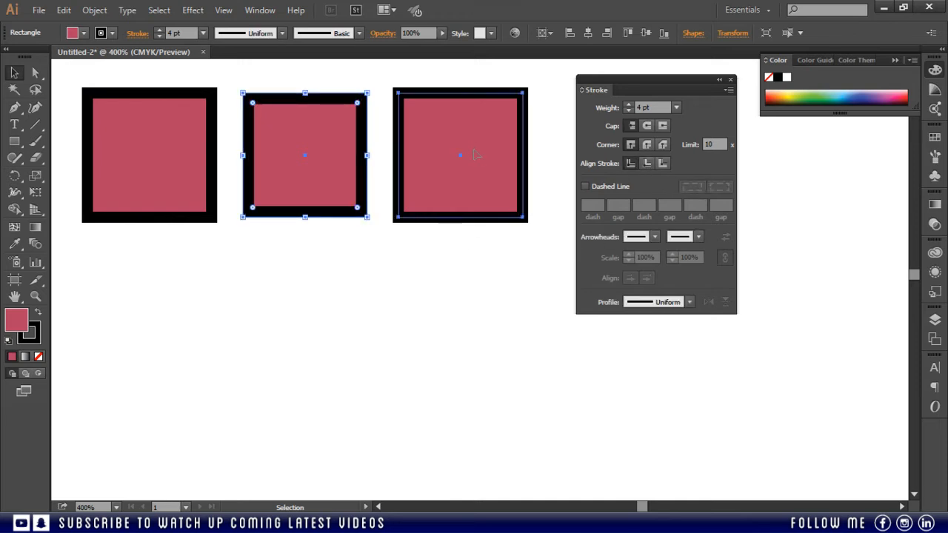
click(476, 154)
click(663, 163)
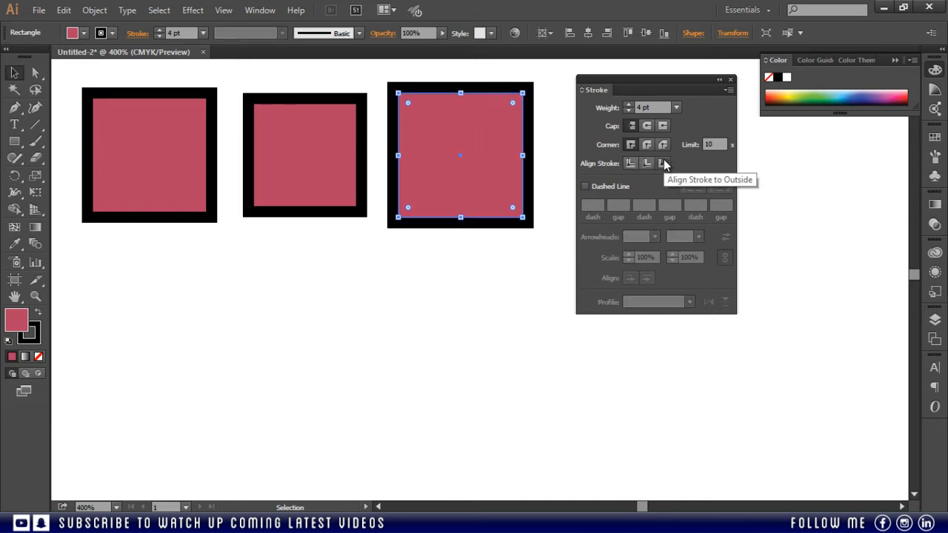
click(425, 270)
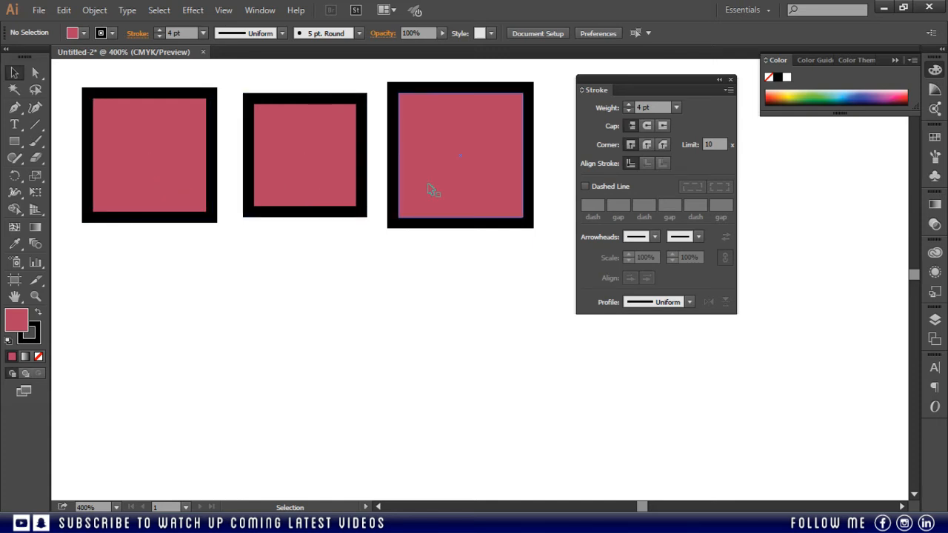
- Select all three squares, reset their strokes to centre alignment, and deselect them
drag(550, 68, 281, 288)
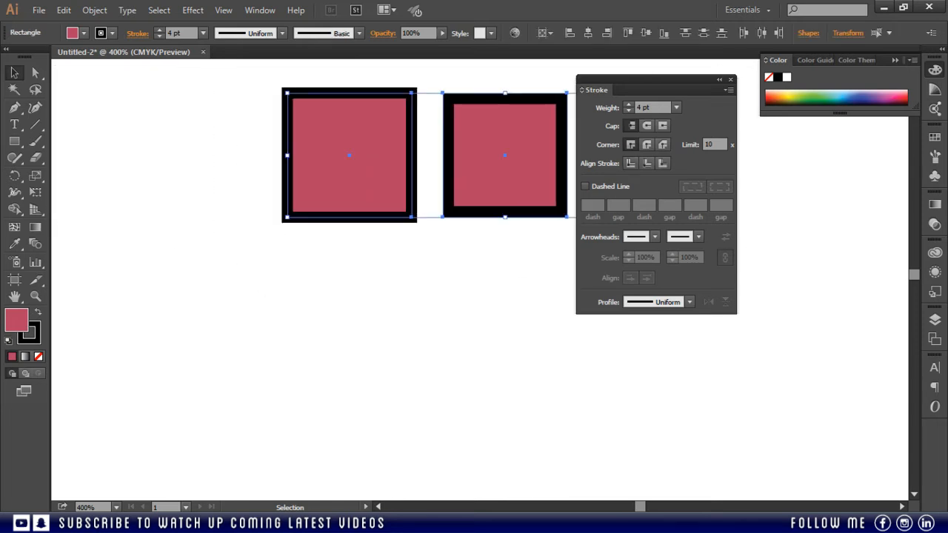
key(space)
drag(493, 309, 308, 319)
drag(57, 81, 556, 275)
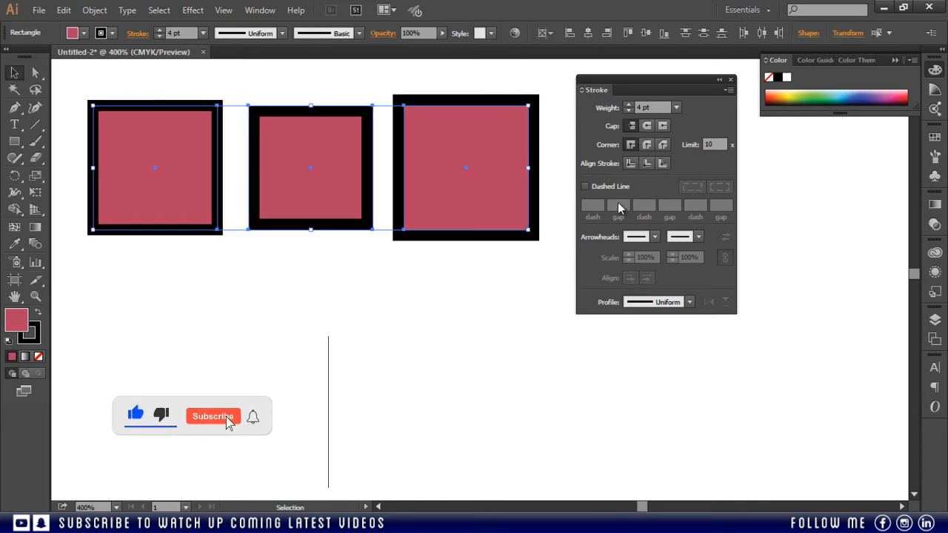
click(631, 164)
click(506, 297)
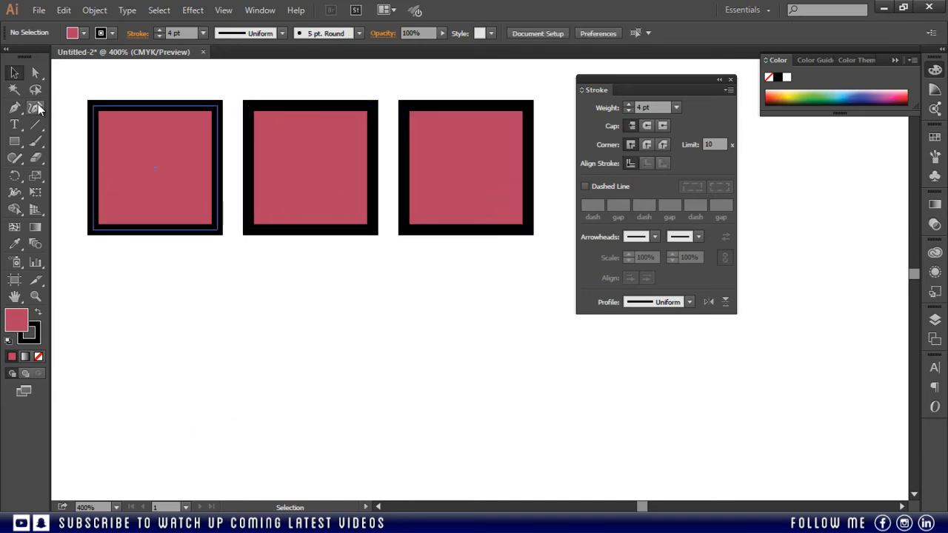
- Select all three squares together, align their strokes to the inside, and deselect them
drag(69, 76, 561, 259)
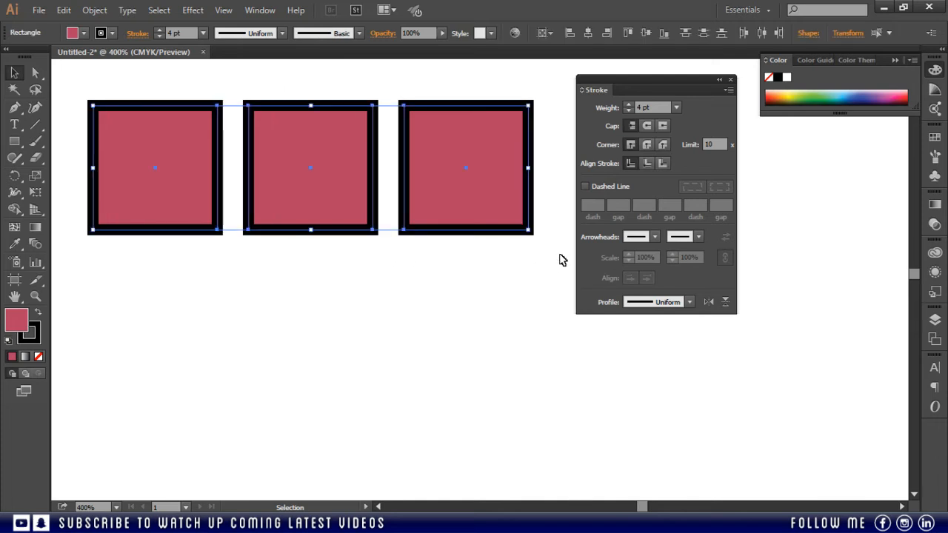
click(648, 164)
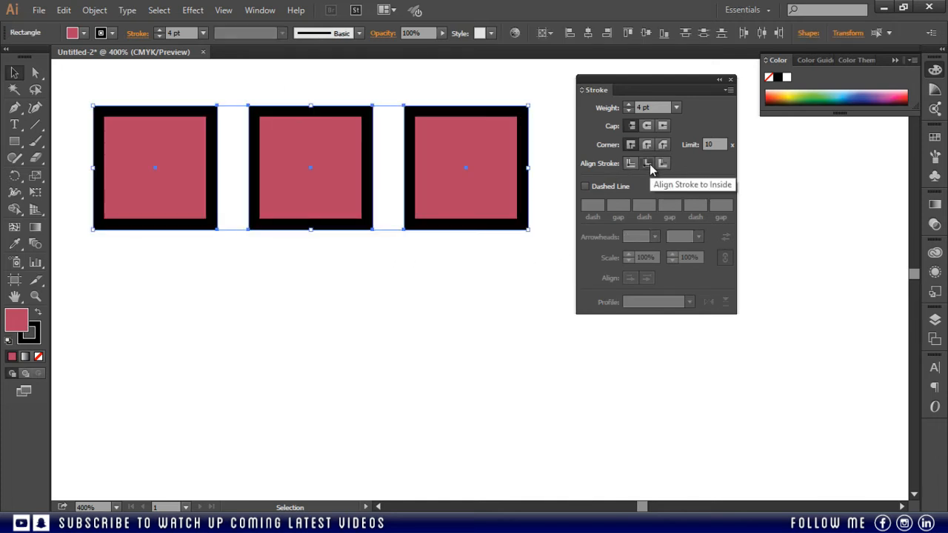
click(376, 458)
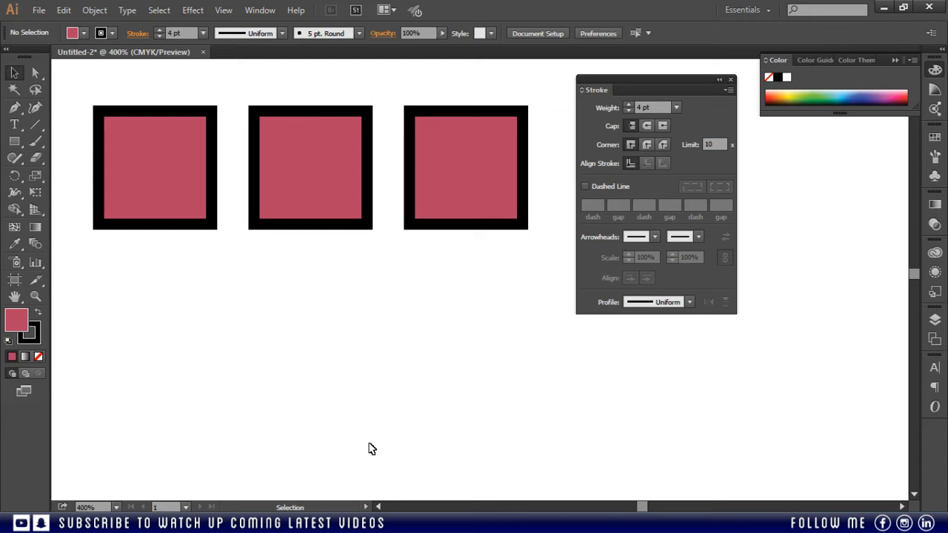
- Reselect the three squares, try outside and inside stroke alignment, return them to centre alignment, and deselect
drag(72, 88, 561, 254)
click(516, 266)
drag(544, 74, 75, 271)
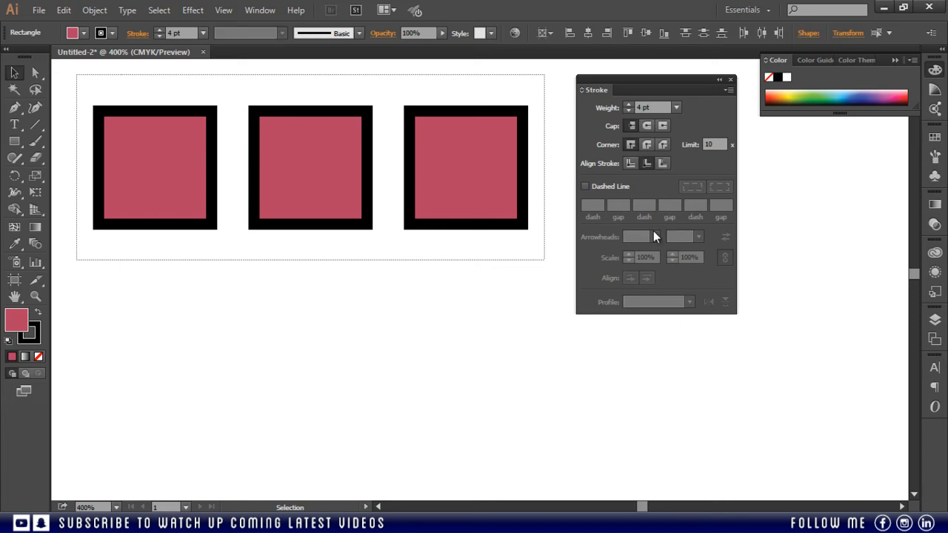
click(663, 164)
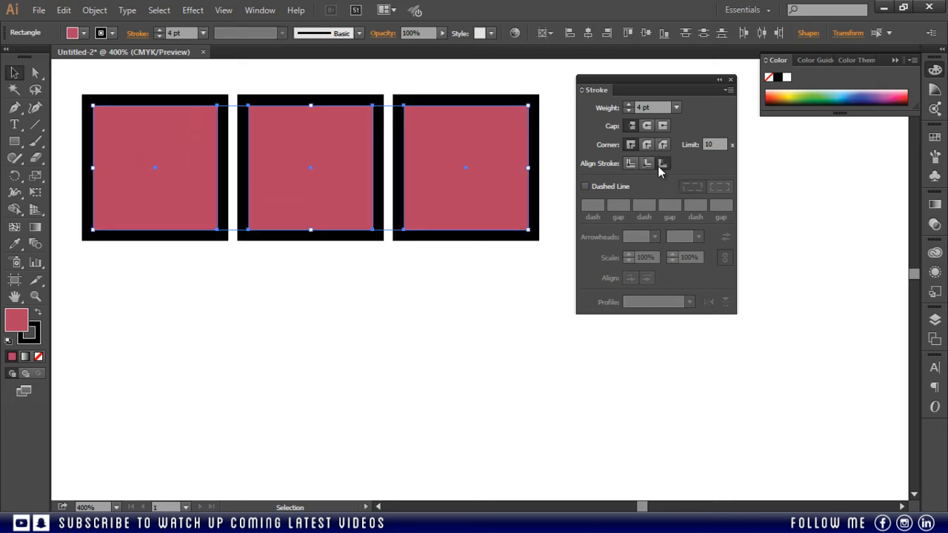
click(646, 164)
click(631, 163)
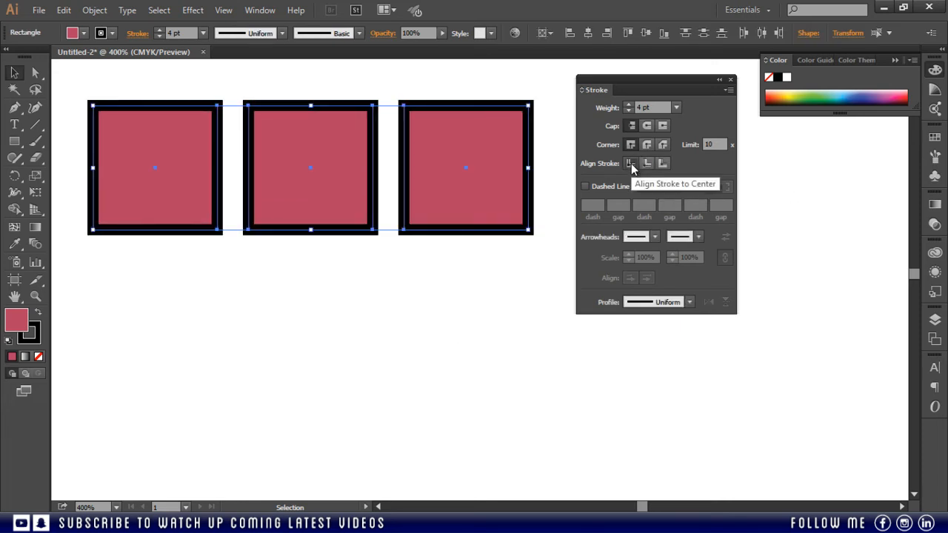
click(363, 359)
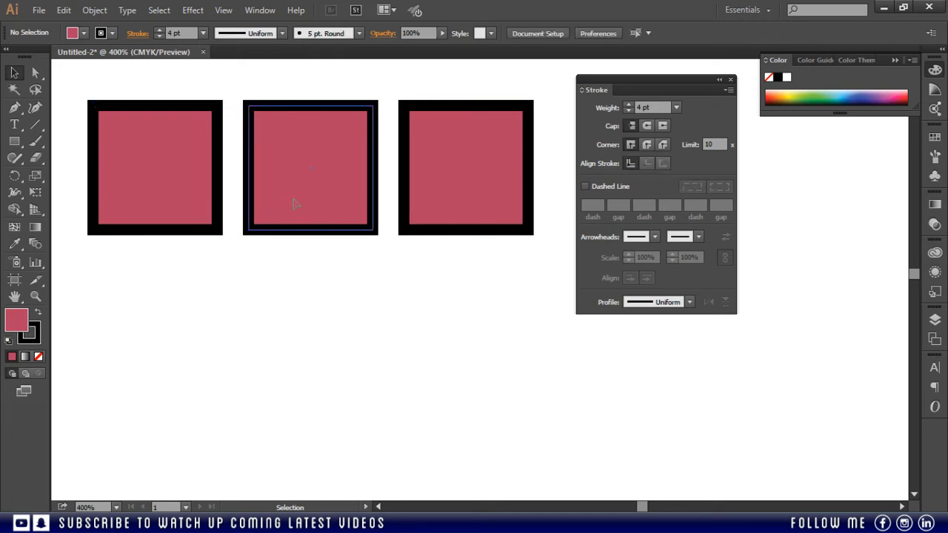
- Give the middle square an inside-aligned stroke and the third square an outside-aligned stroke, leaving the first centred, and deselect
click(295, 204)
click(646, 166)
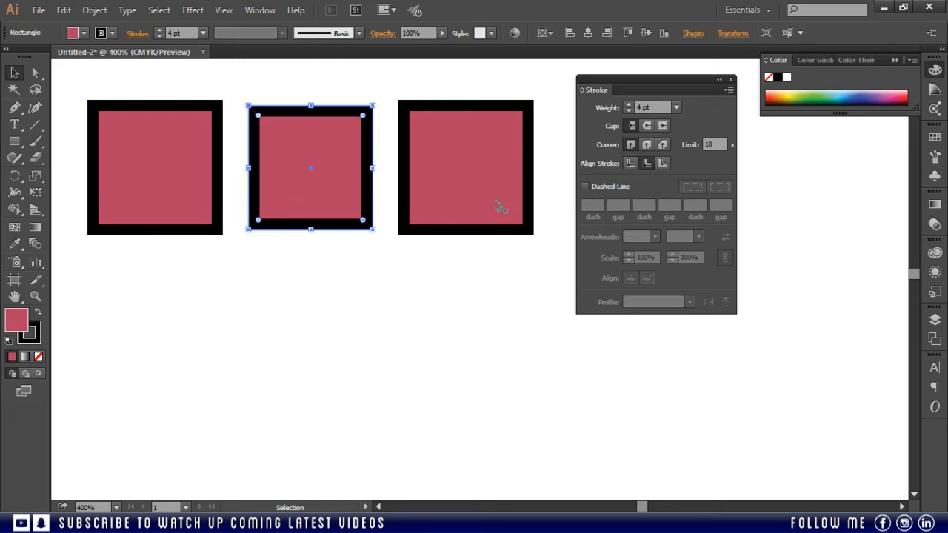
click(502, 208)
click(661, 166)
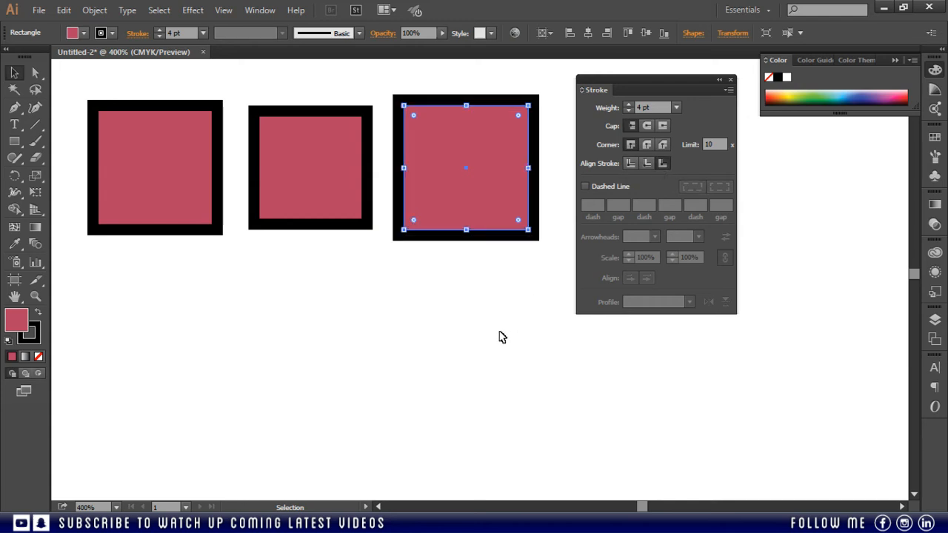
click(501, 336)
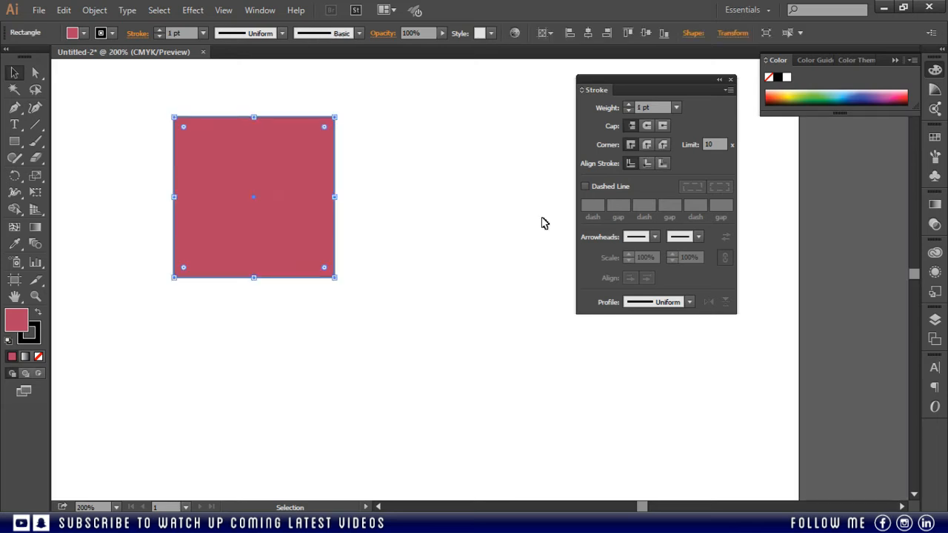
- Change the fill of the square with the 1 pt stroke to white (FFFFFF) and deselect it
double_click(18, 324)
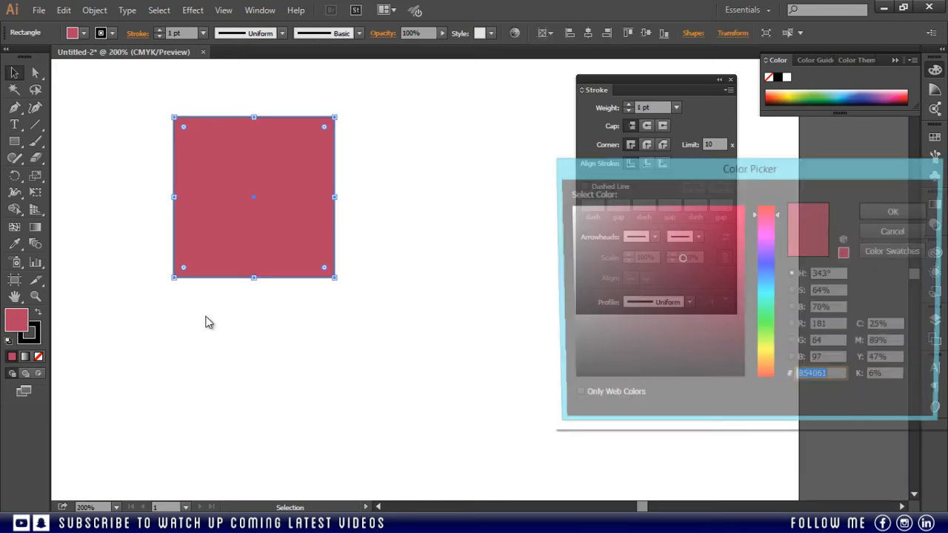
drag(648, 283, 543, 194)
click(896, 211)
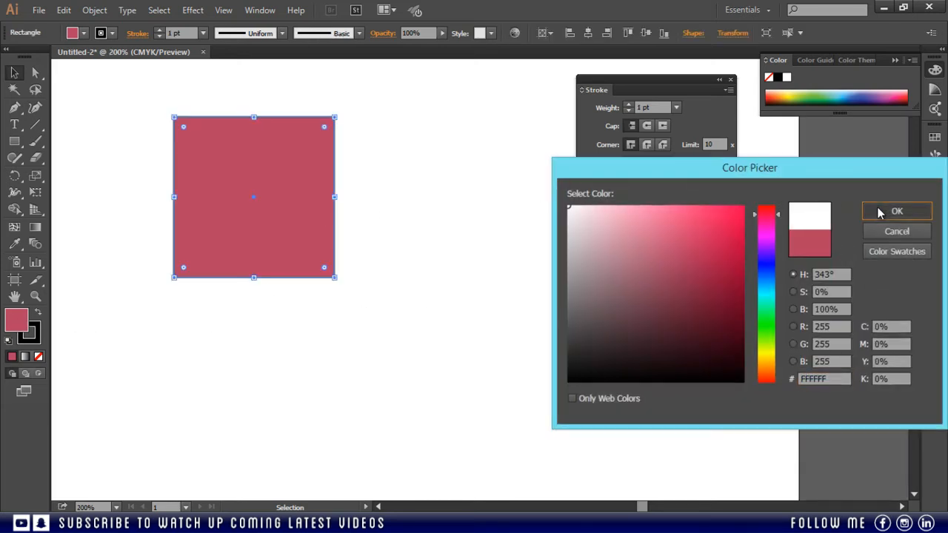
click(435, 206)
- Select the white square, enable its dashed line, set the first dash and gap to 0 pt, and deselect it
drag(398, 91, 306, 314)
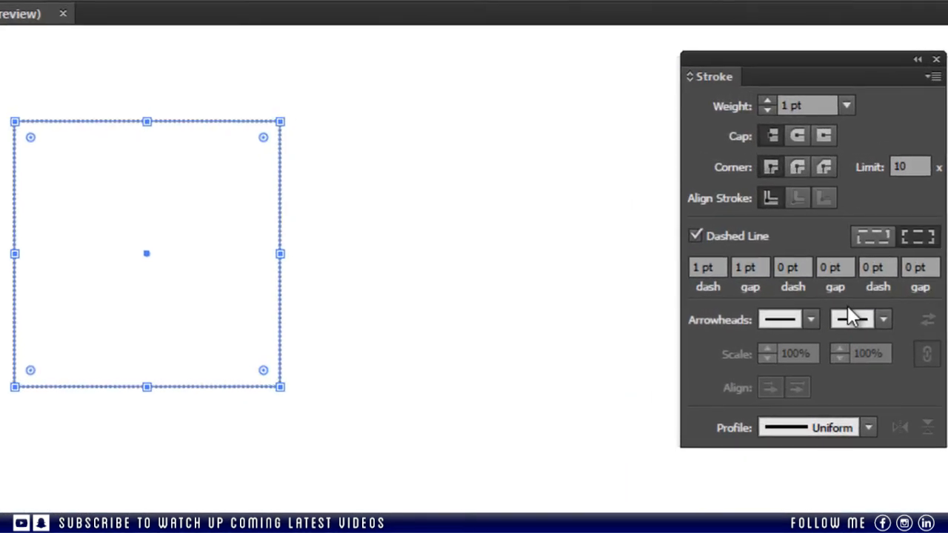
double_click(742, 267)
text(0)
double_click(711, 271)
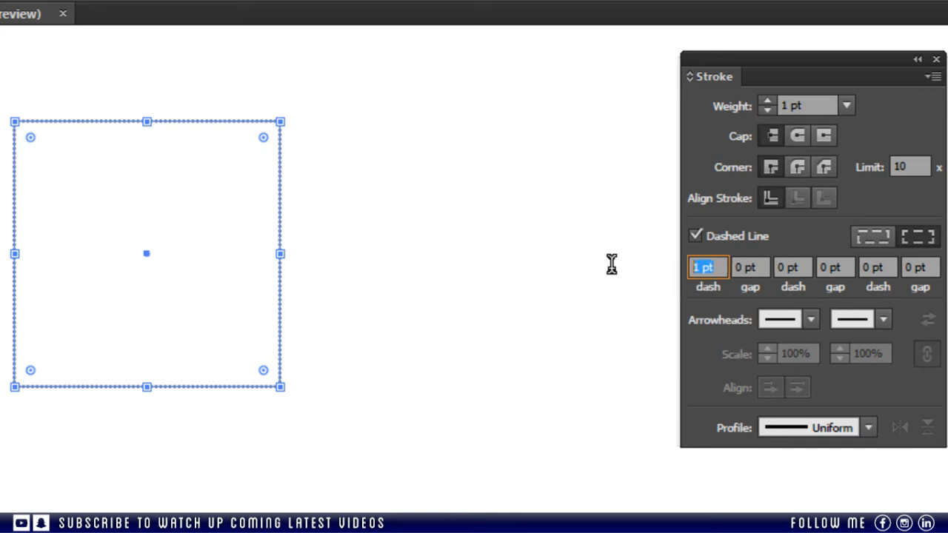
text(0)
click(606, 361)
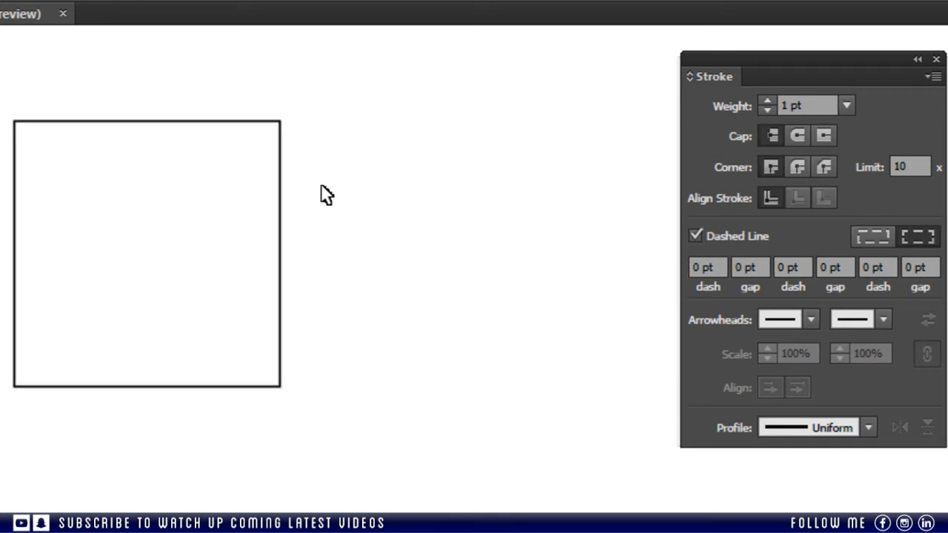
- Toggle the dashed line option without a selection, and select the white square and switch its dashed line off and on
click(694, 235)
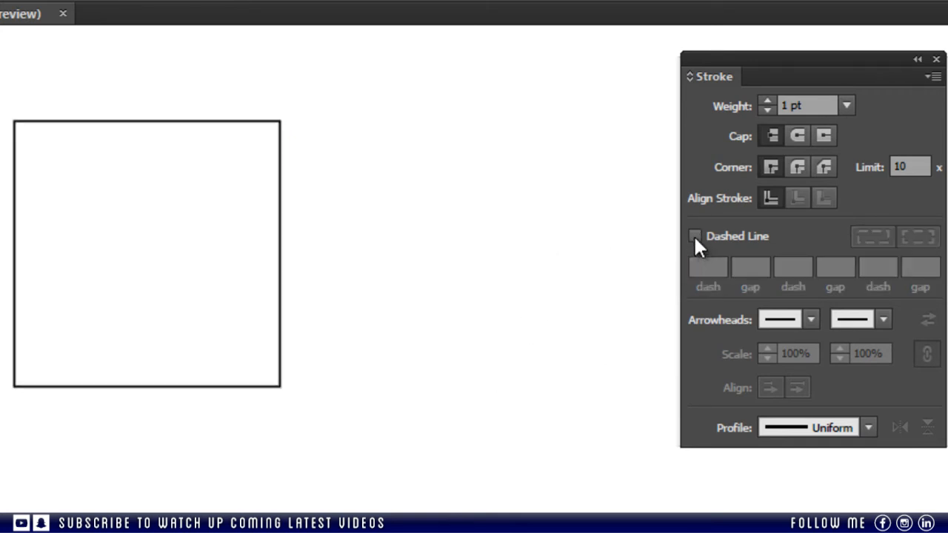
click(694, 236)
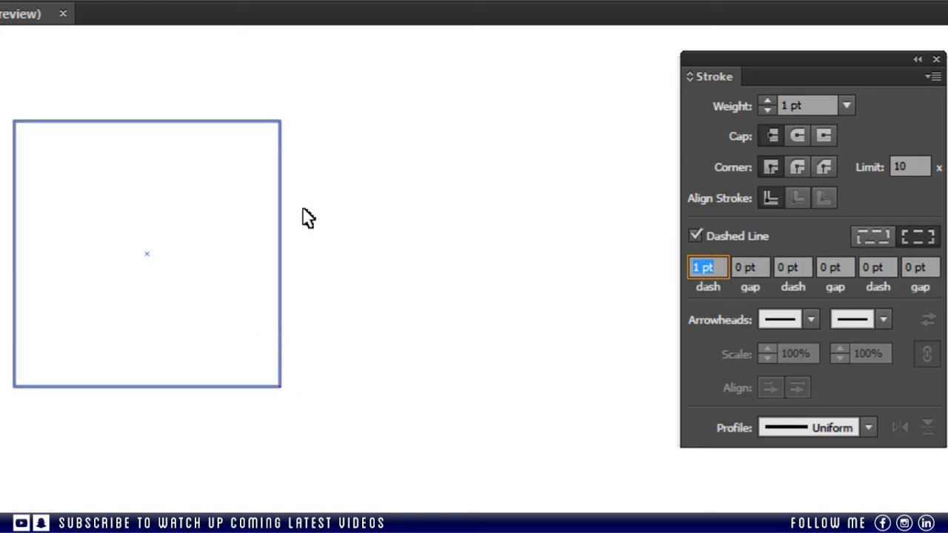
drag(348, 73, 1, 440)
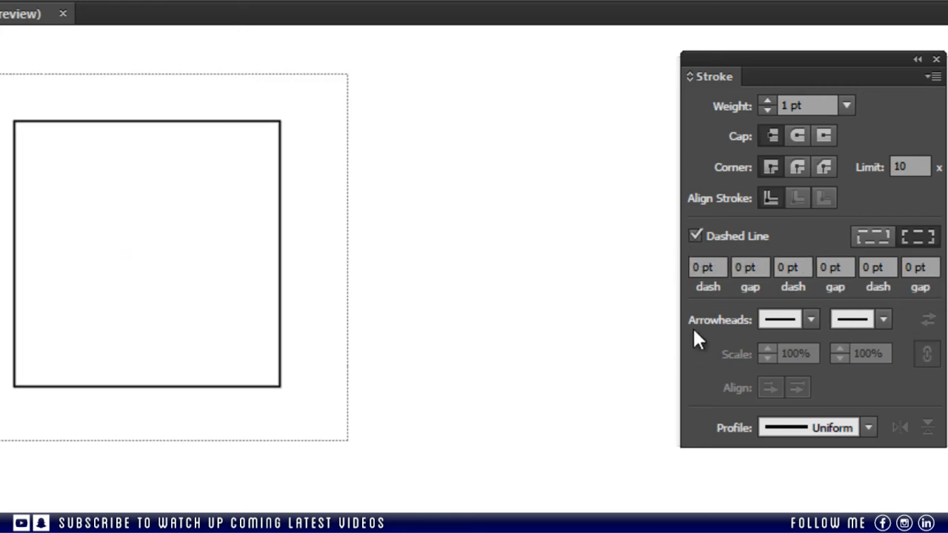
click(696, 235)
click(696, 236)
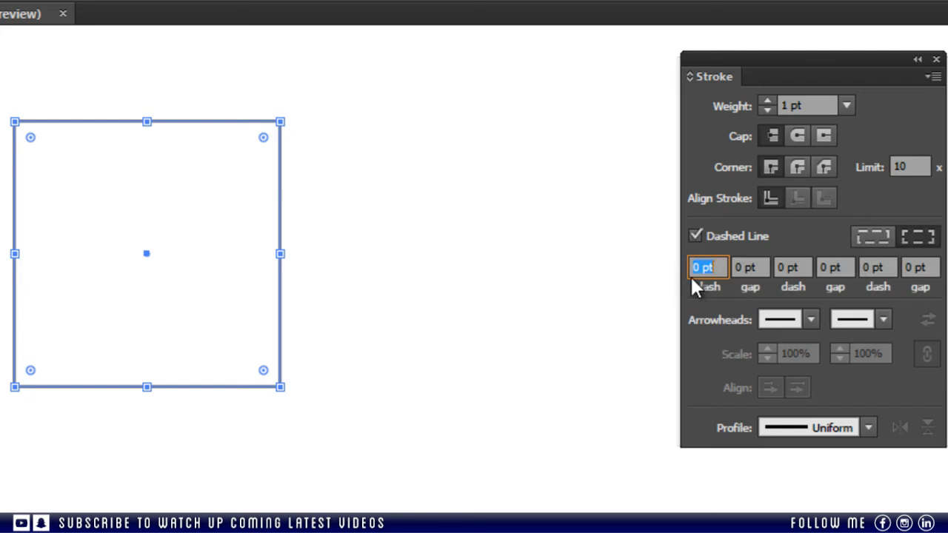
- Set the white square's first dash to 1 pt and first gap to 1 pt, and deselect it
drag(699, 268, 651, 271)
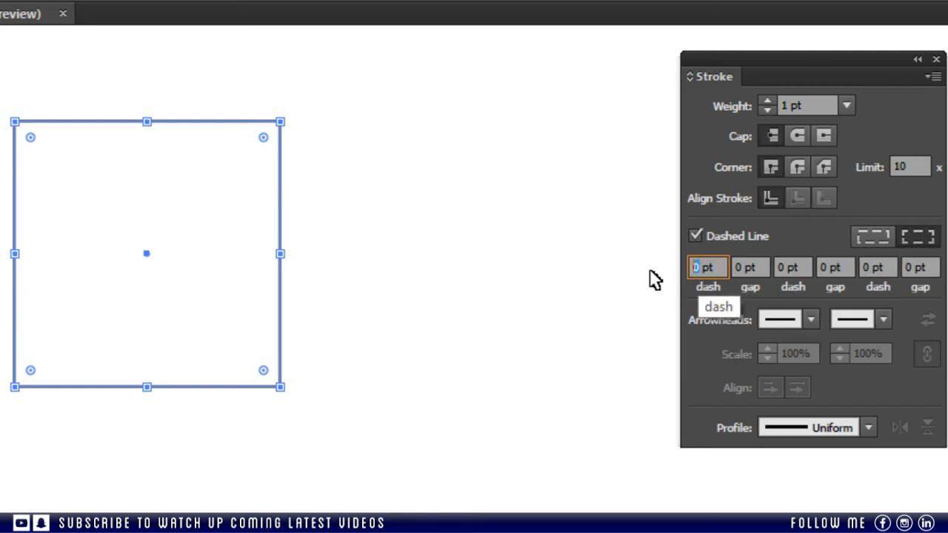
key(Tab)
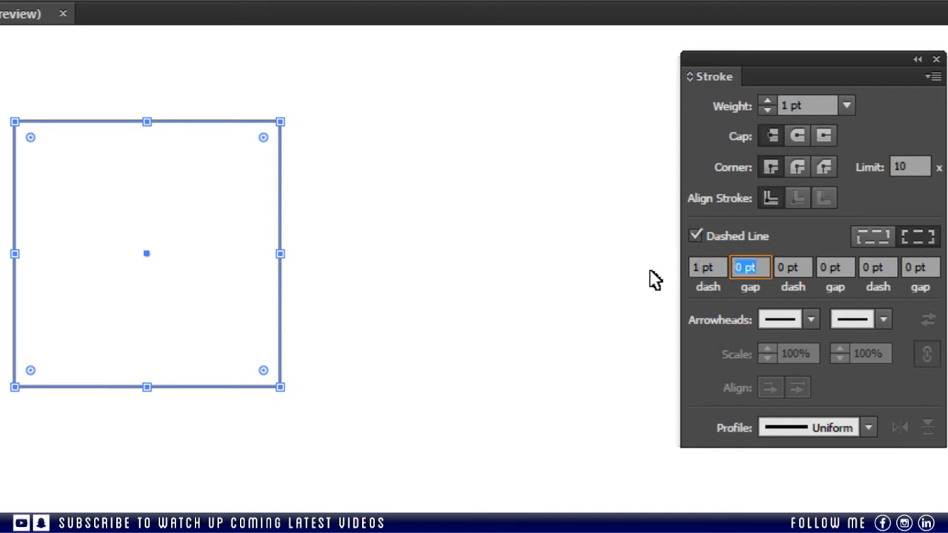
text(1)
key(Tab)
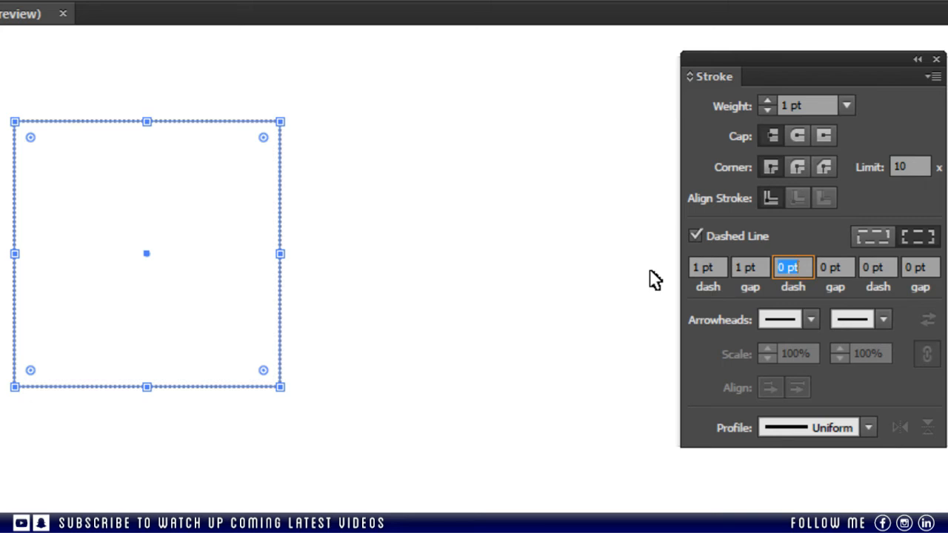
click(483, 287)
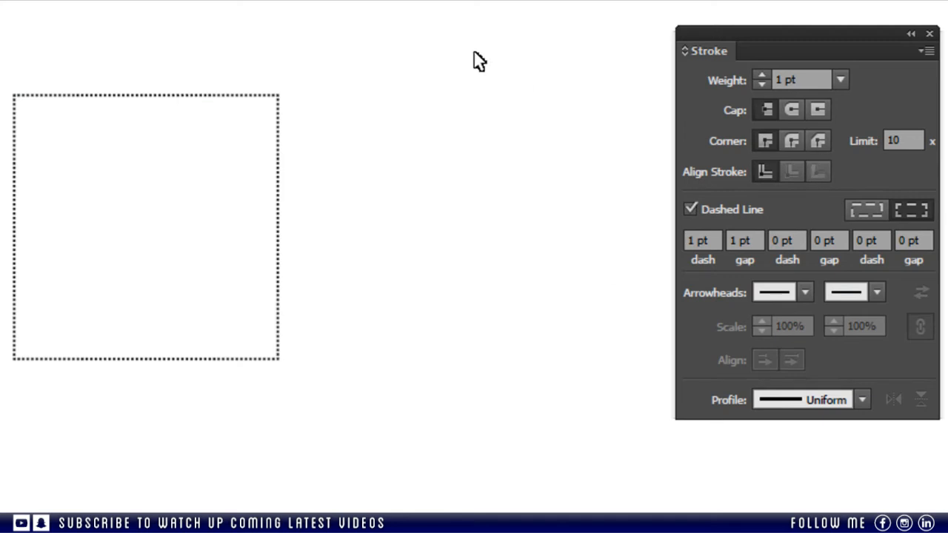
- Select the dashed white square and set its stroke weight to 4 pt
drag(472, 60, 2, 424)
click(843, 80)
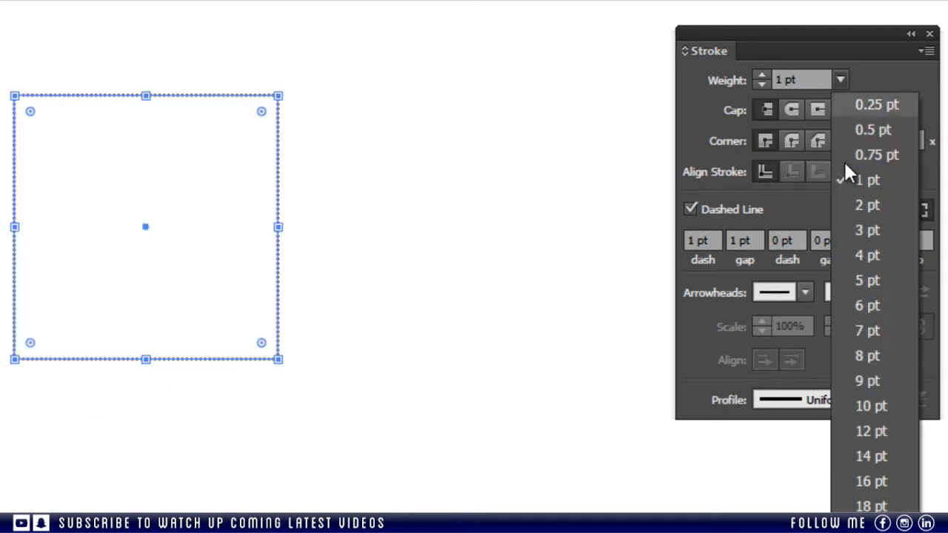
click(862, 261)
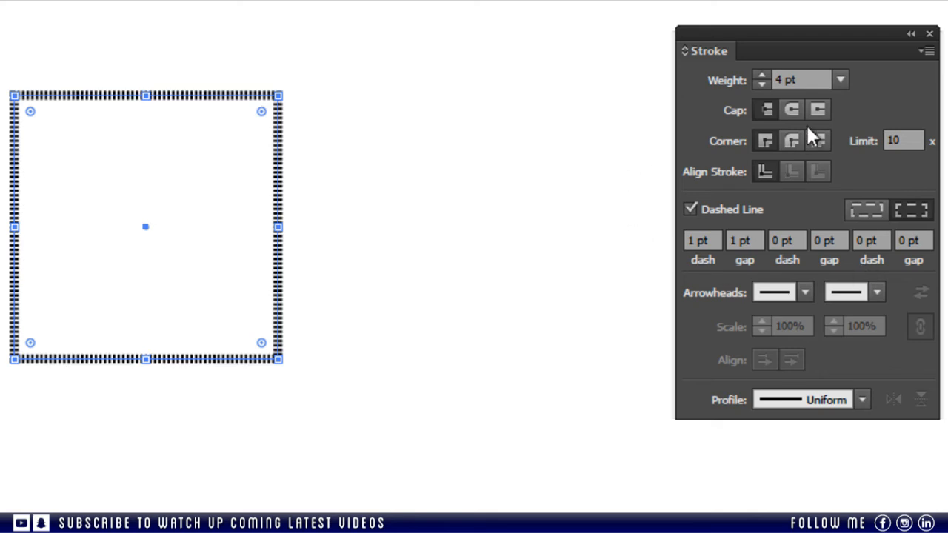
- Set the square's first dash and first gap to 4 pt each, and deselect it
click(716, 243)
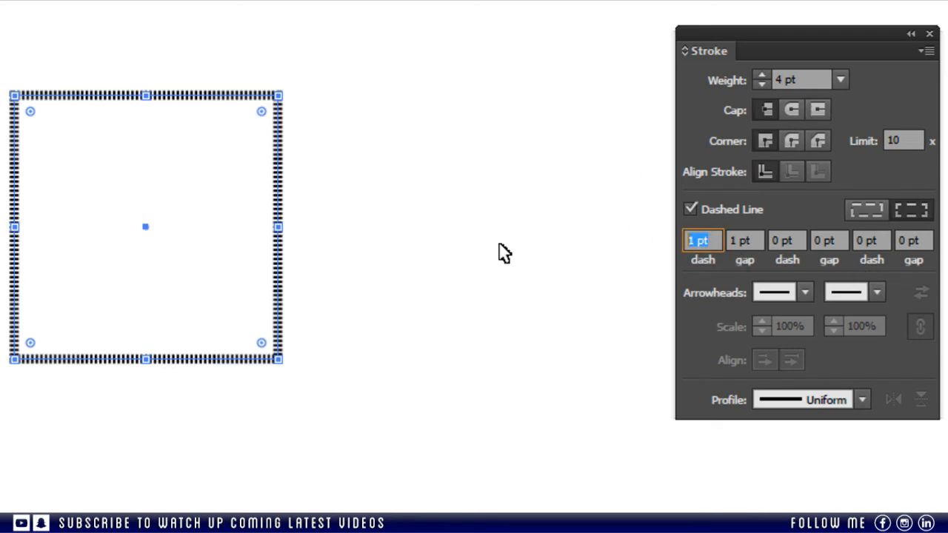
text(4)
key(Tab)
text(4)
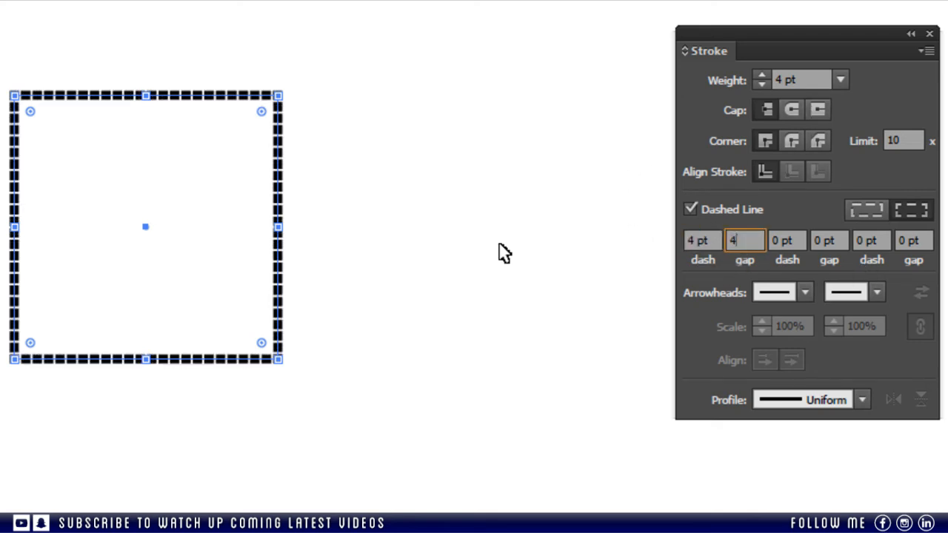
key(Tab)
click(468, 232)
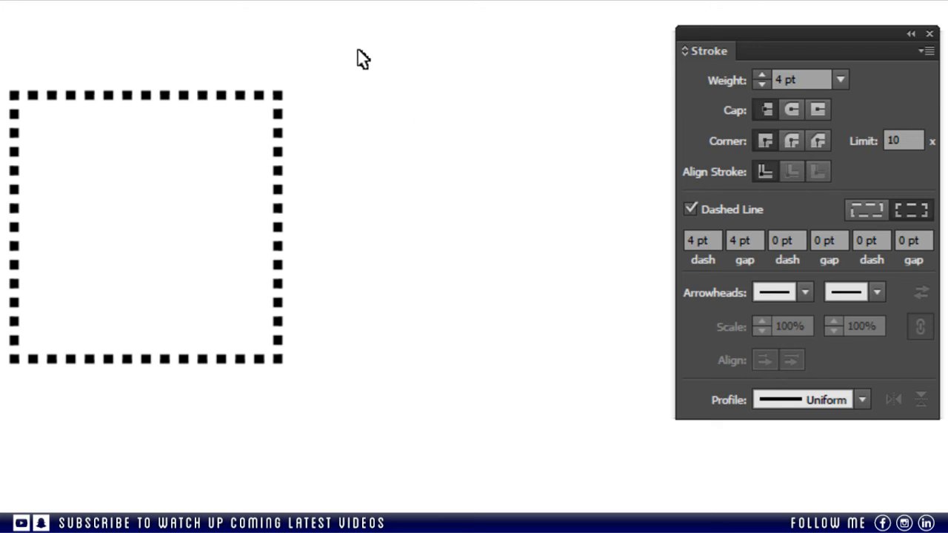
- Select the dashed square and set its second dash to 2 pt and second gap to 4 pt
drag(350, 47, 67, 407)
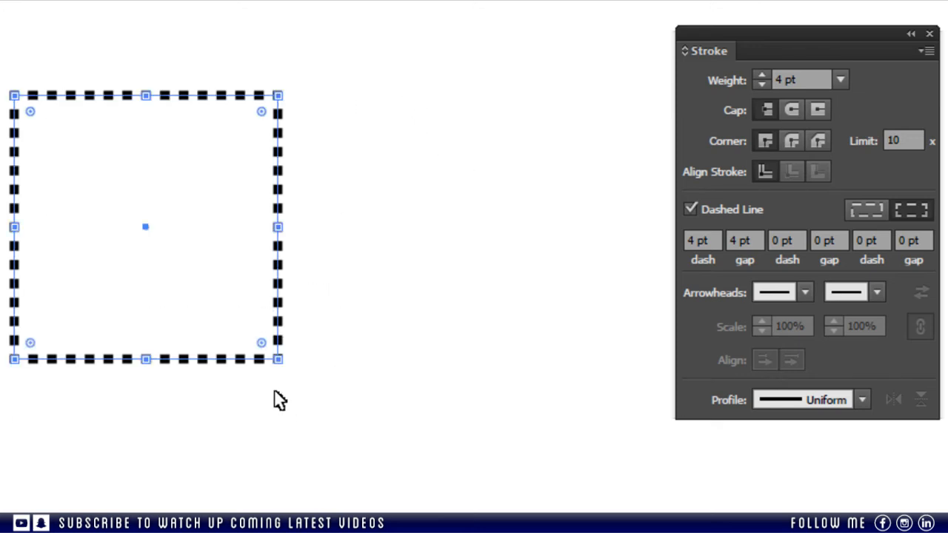
click(777, 240)
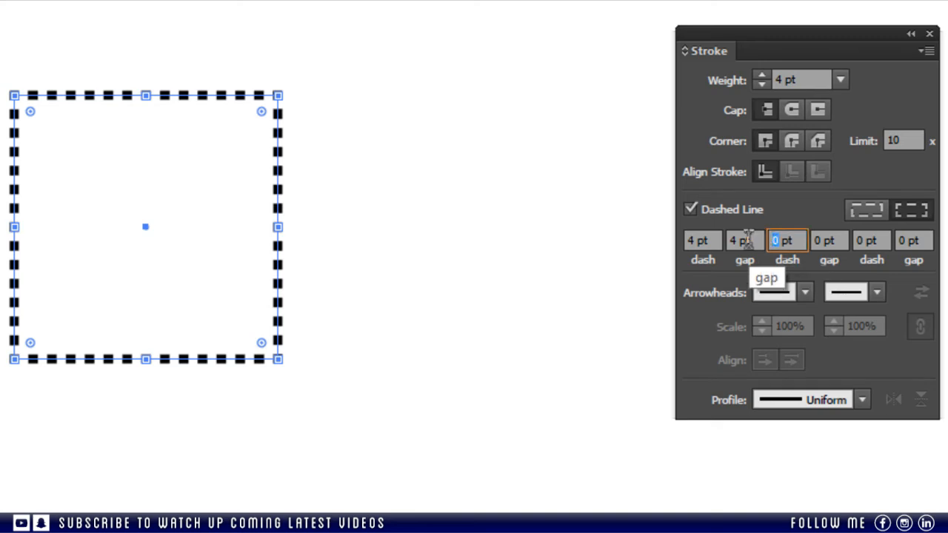
key(Tab)
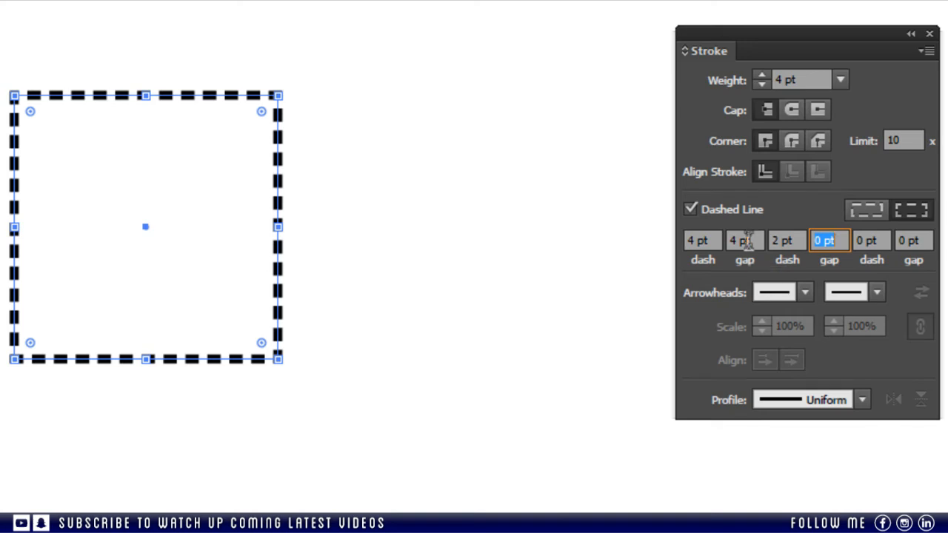
text(4)
- Change the square's second dash to 0 pt and deselect it
key(shift+Tab)
text(0)
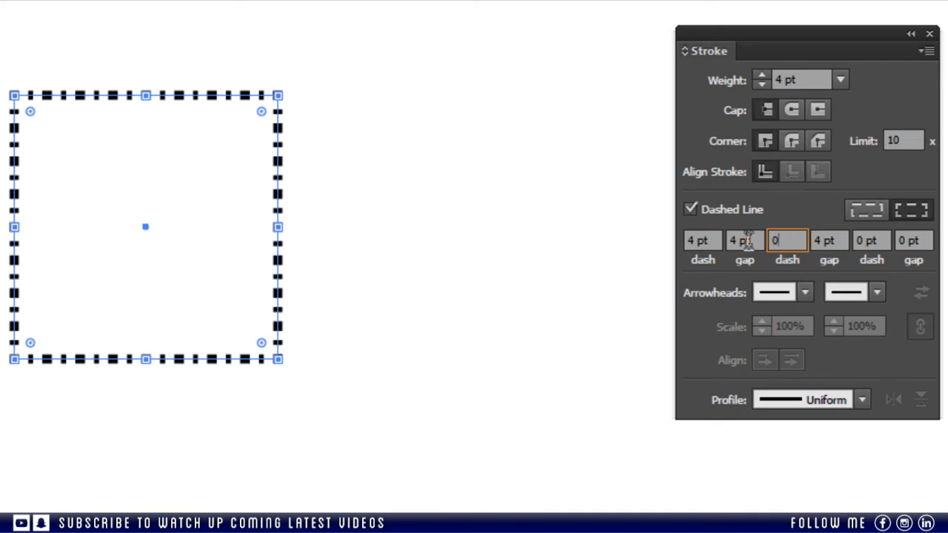
key(Tab)
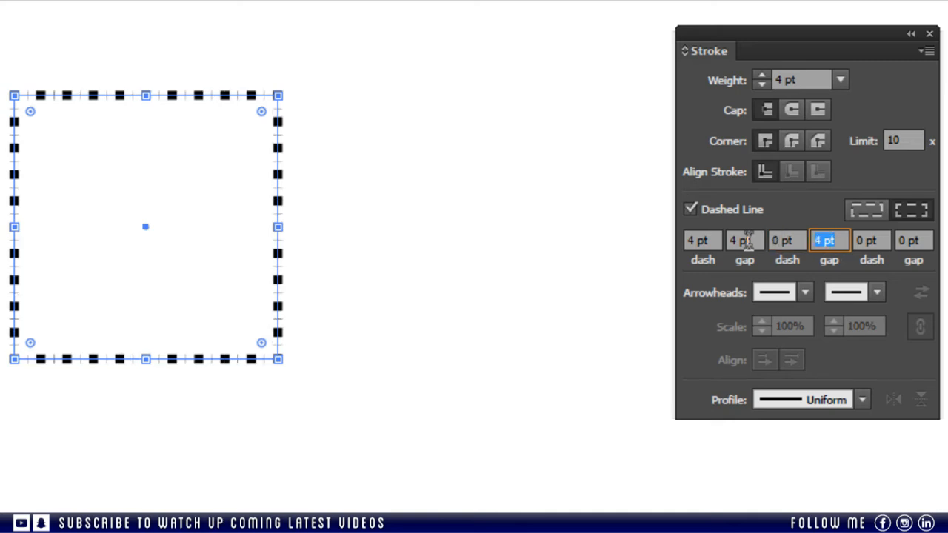
click(452, 307)
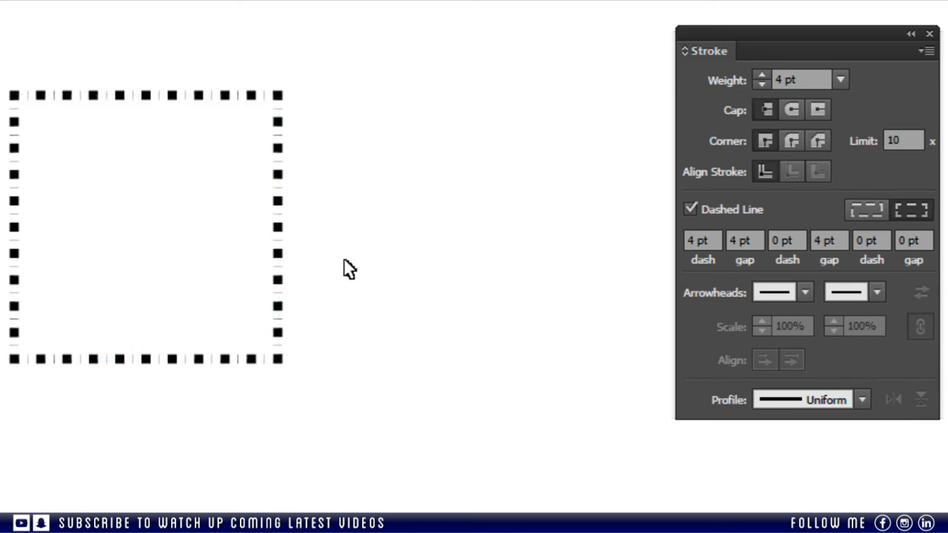
- Select the dashed square, set its second dash to 2 pt, and deselect it
drag(337, 52, 63, 407)
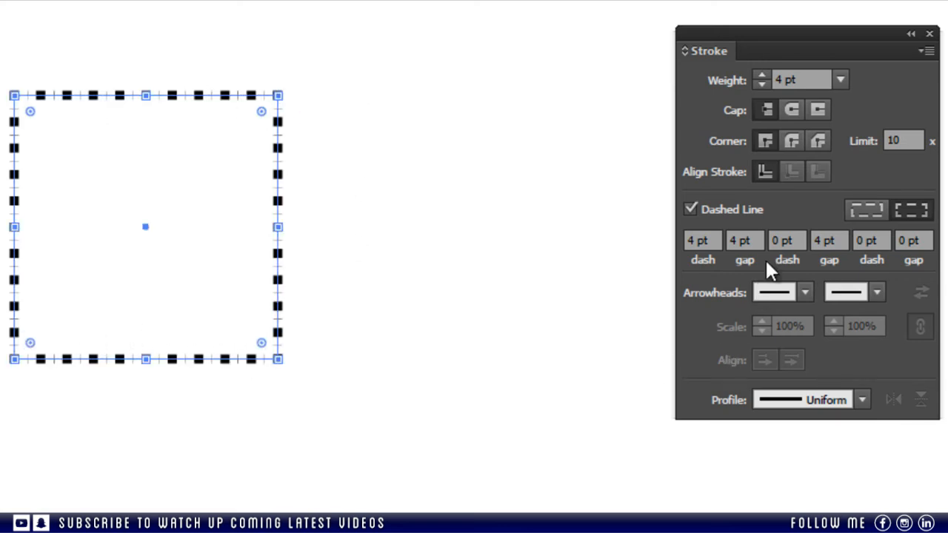
click(782, 241)
text(2)
key(Tab)
click(510, 229)
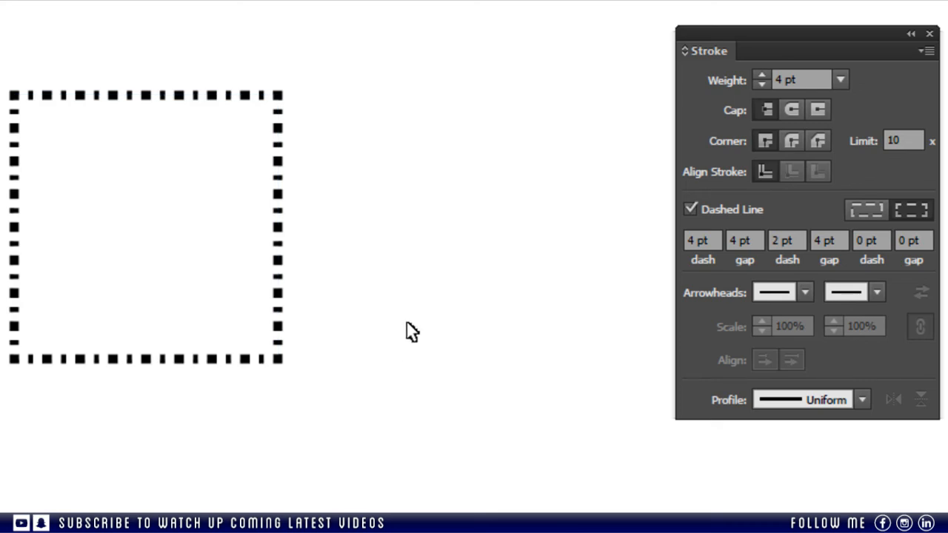
- Select the dashed square, make its stroke preserve exact dash and gap lengths, and deselect it
drag(360, 53, 2, 378)
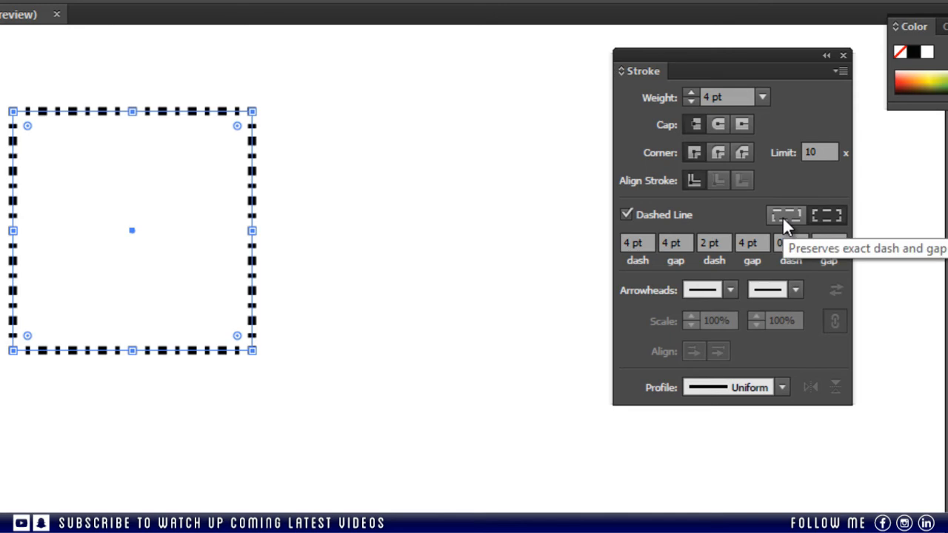
click(783, 216)
click(374, 204)
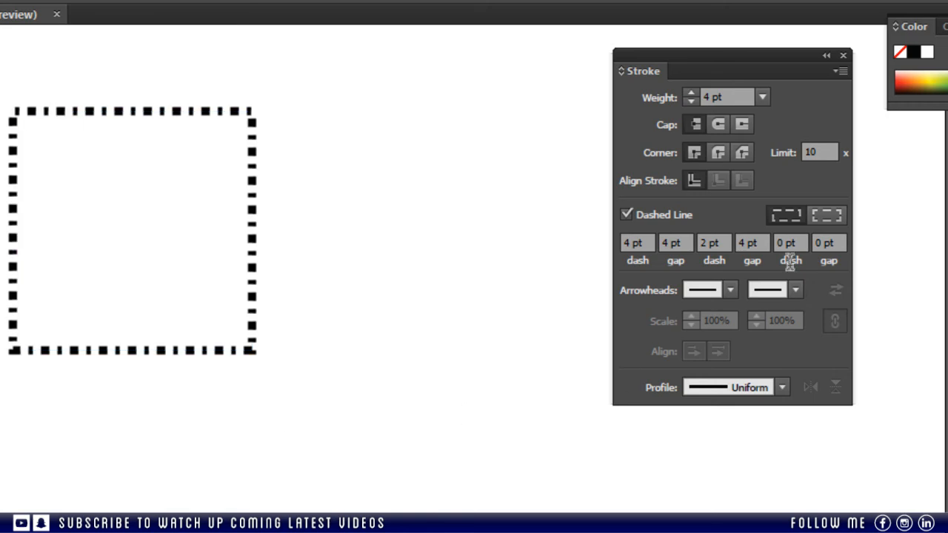
- Select the square, align its dashes to the corners and path ends, and deselect it
drag(328, 80, 1, 400)
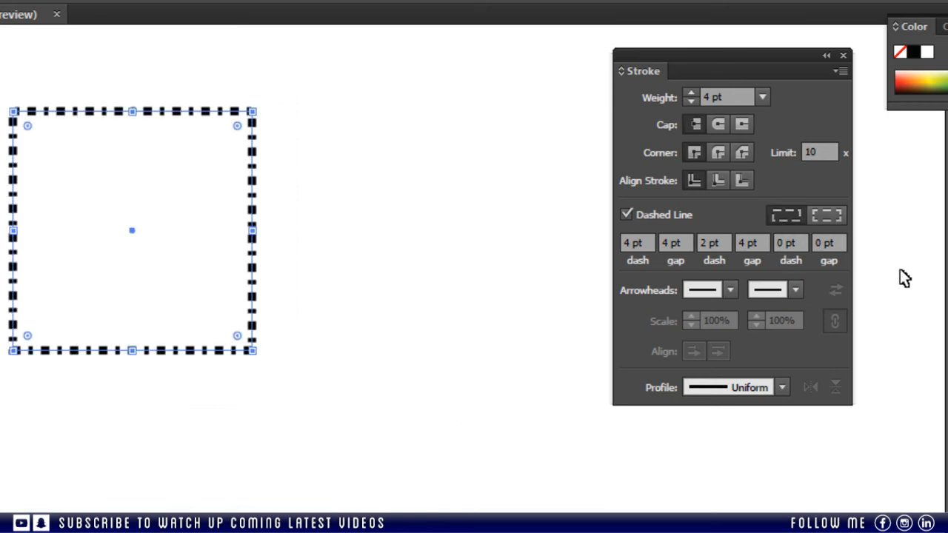
click(838, 218)
click(373, 226)
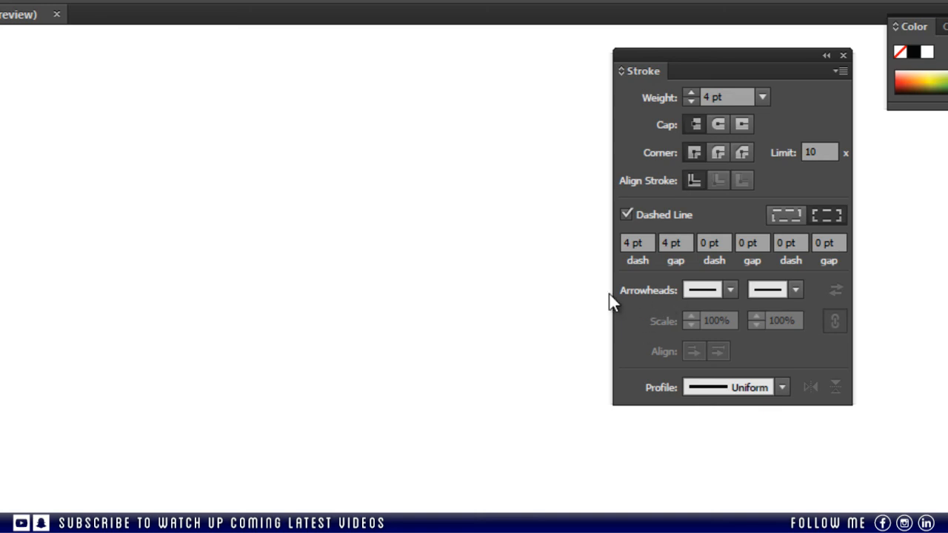
- Turn off the dashed line and draw a horizontal 4 pt line segment starting at about X 26 mm, Y 61 mm
click(626, 214)
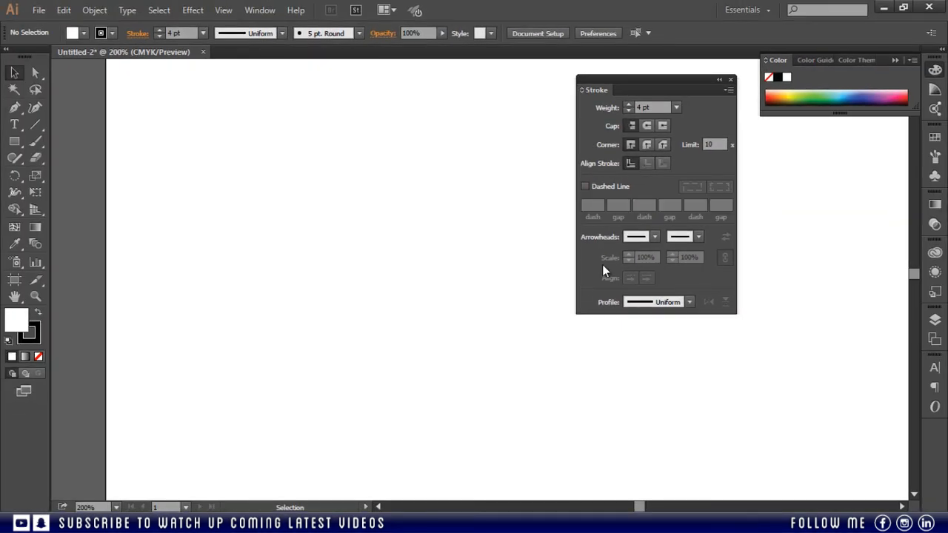
click(34, 124)
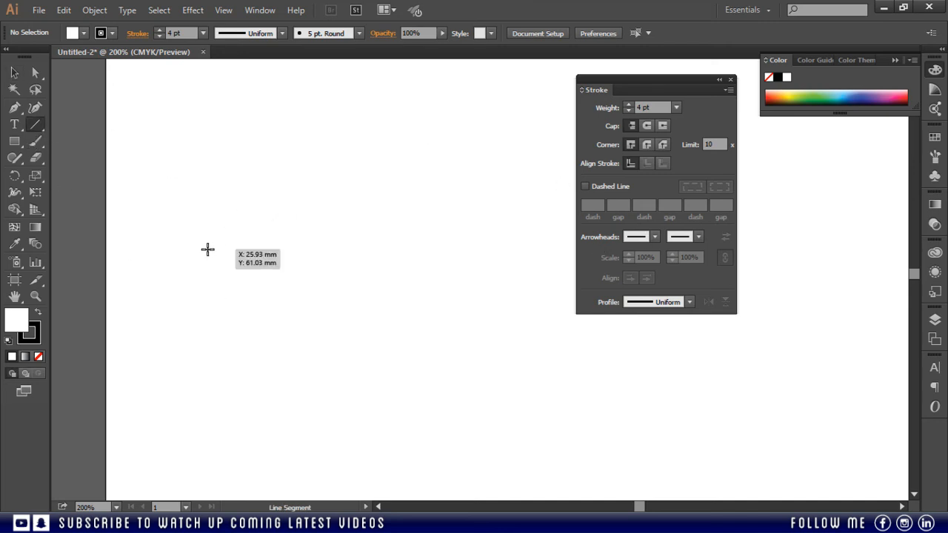
drag(207, 250, 469, 254)
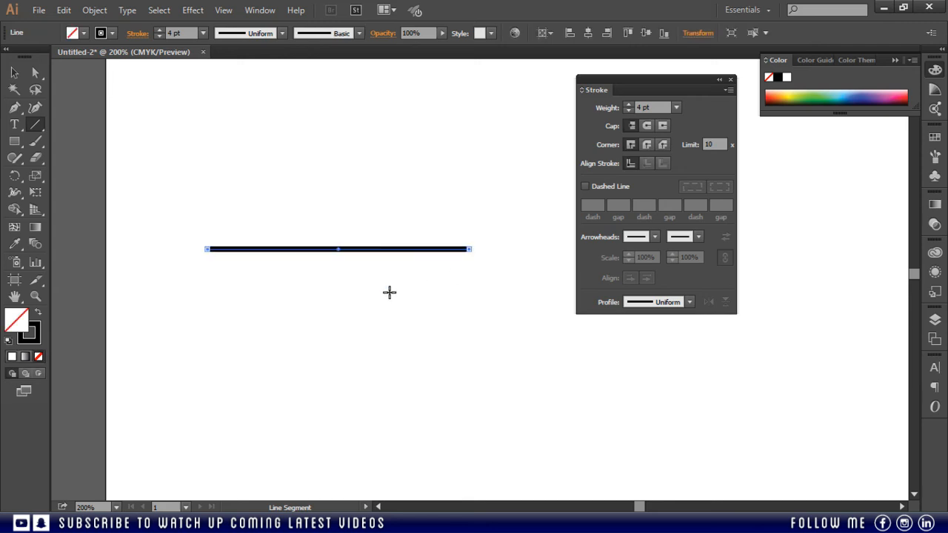
- Apply the Arrow 1 arrowhead to the line's start and Arrow 20 to its end, and deselect the line
click(653, 237)
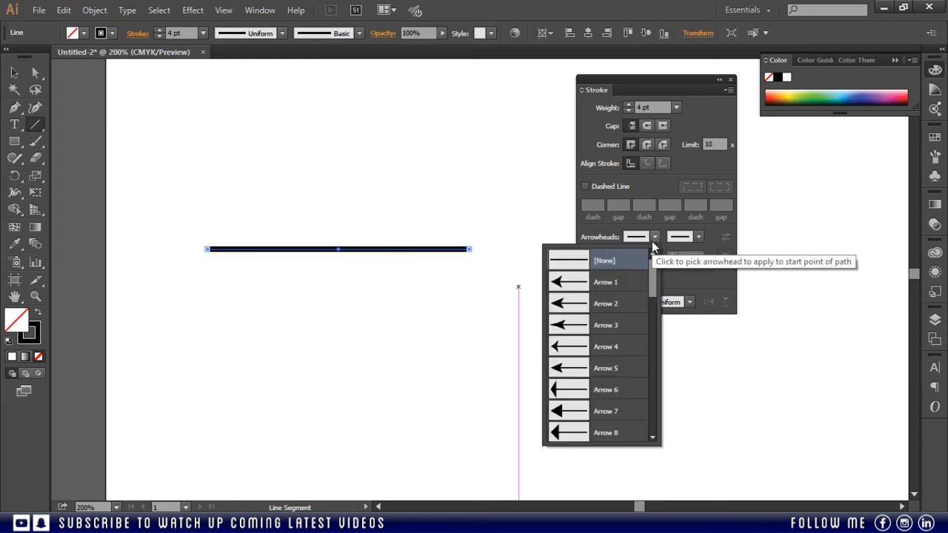
click(561, 282)
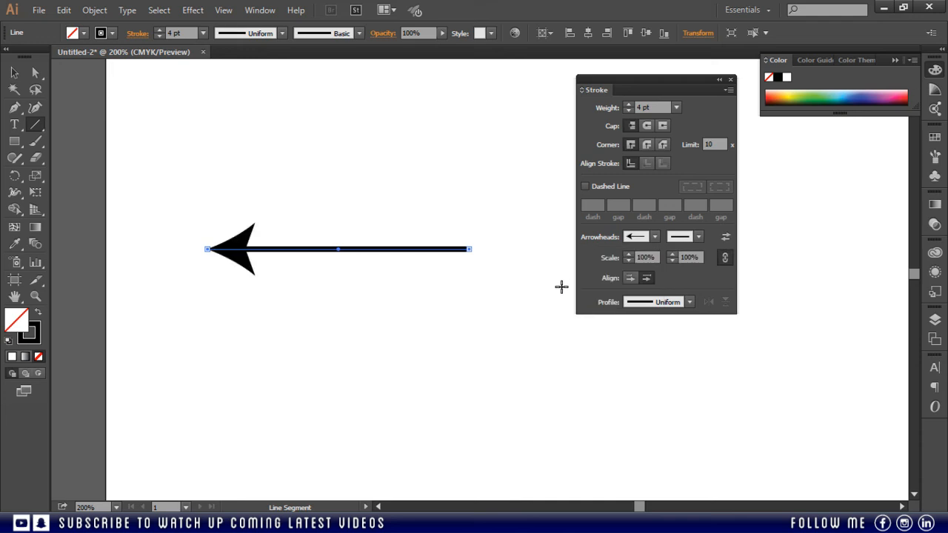
click(698, 237)
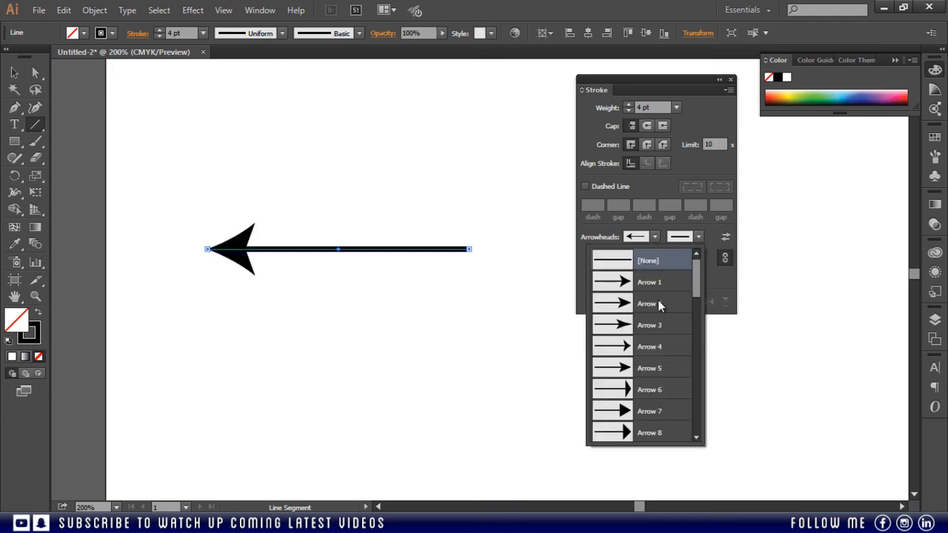
scroll(643, 340, down, 2)
scroll(642, 346, down, 4)
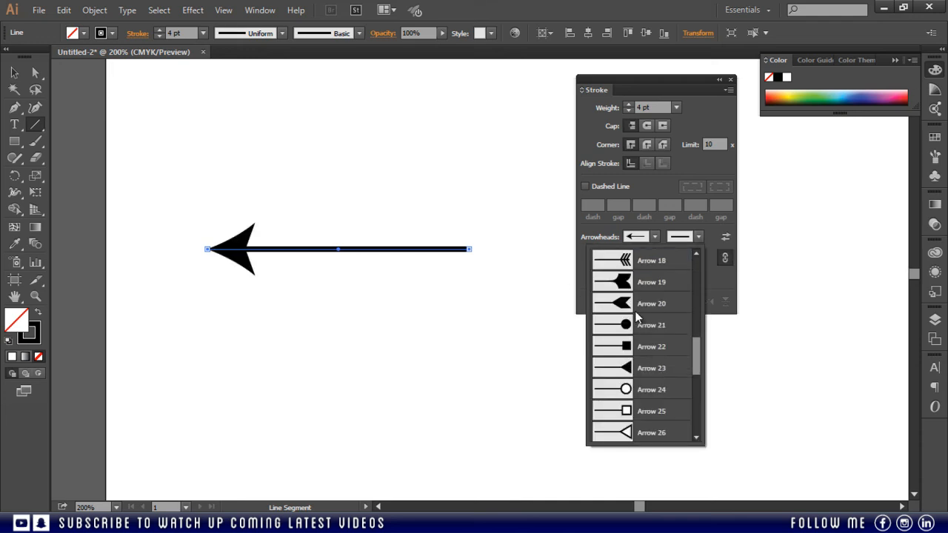
click(619, 305)
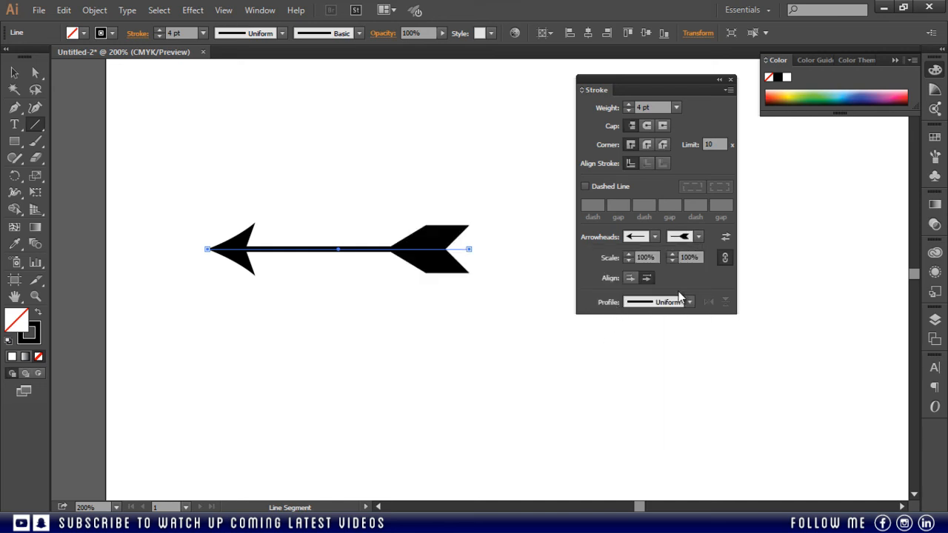
click(15, 72)
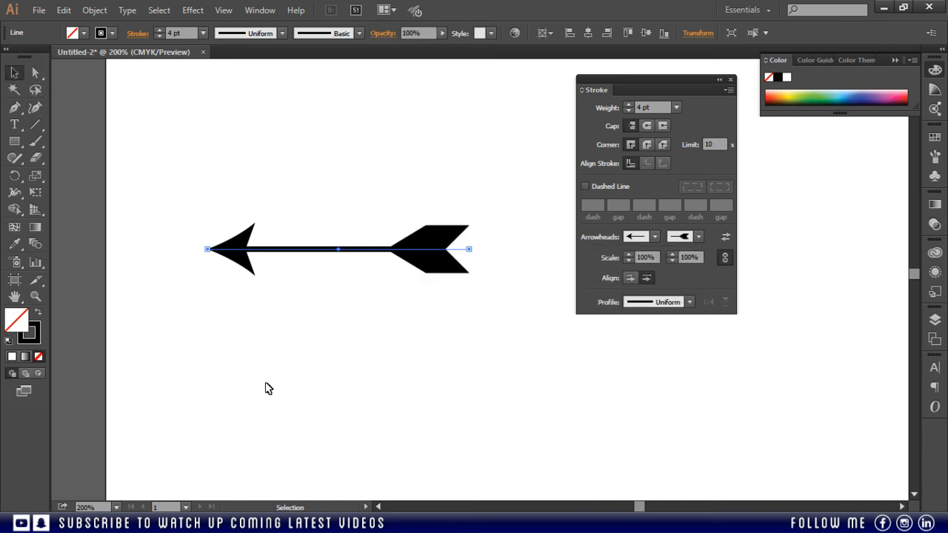
click(269, 385)
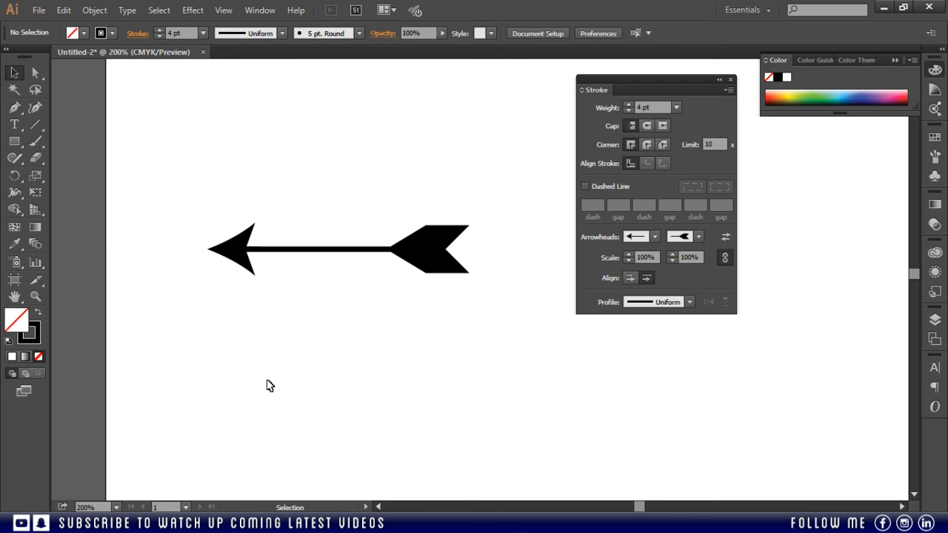
- Select the arrow line and reduce the linked scale of both arrowheads to 85%
click(223, 250)
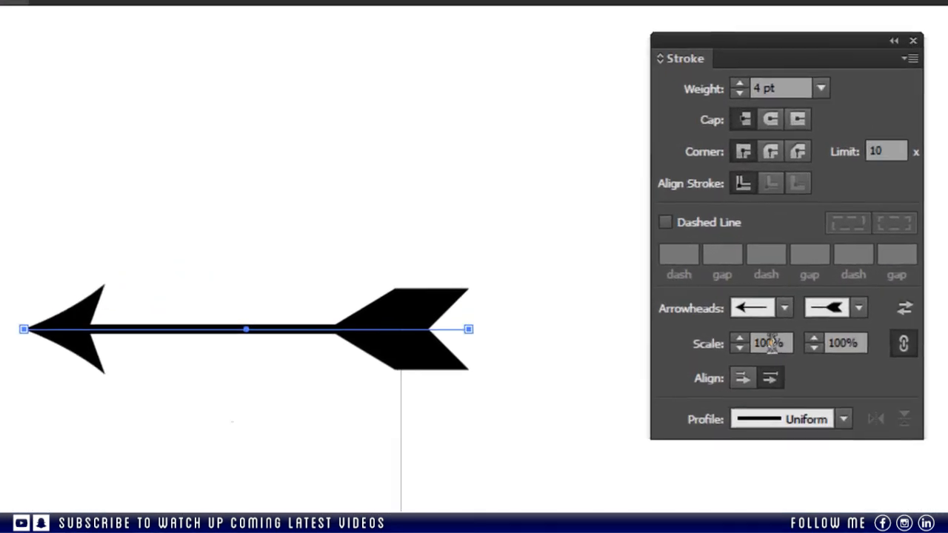
click(741, 348)
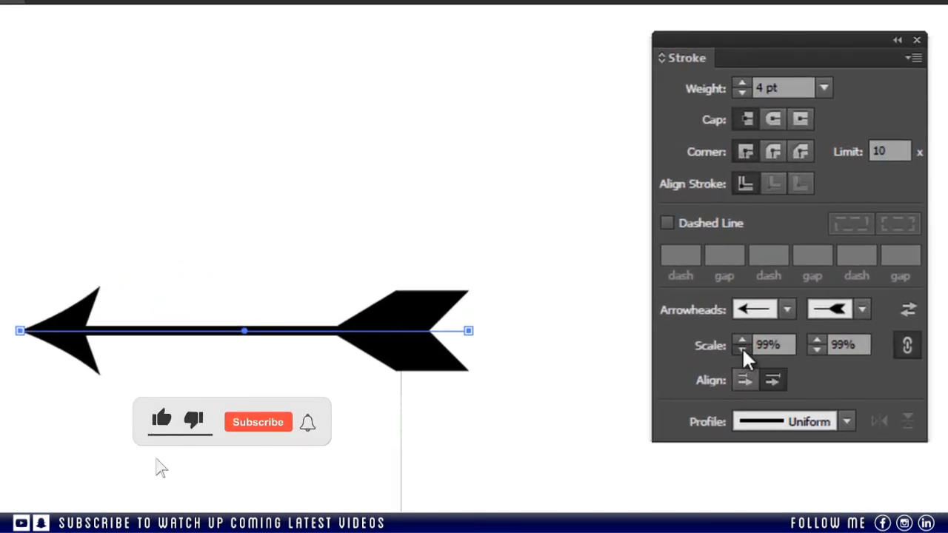
click(742, 348)
click(742, 349)
click(742, 349)
click(742, 349)
click(742, 349)
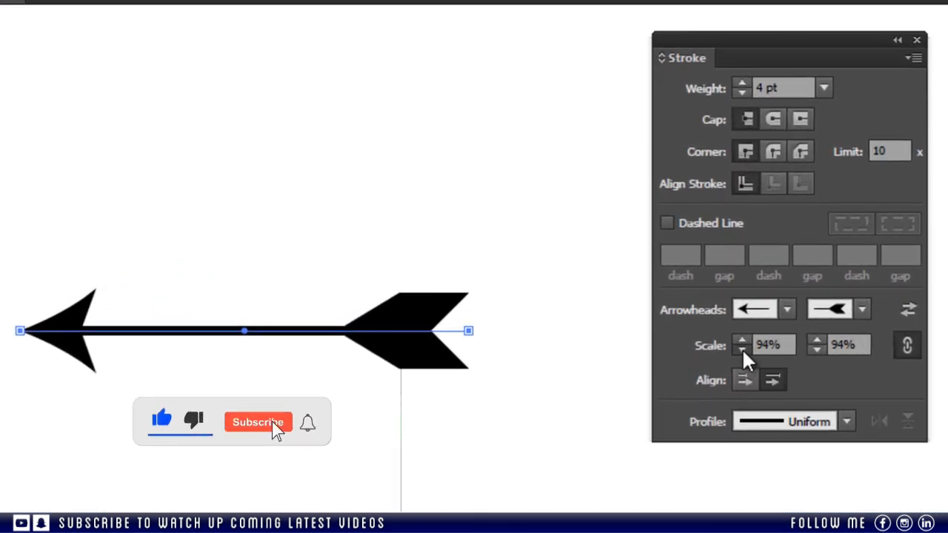
double_click(742, 349)
double_click(742, 349)
triple_click(742, 349)
double_click(742, 349)
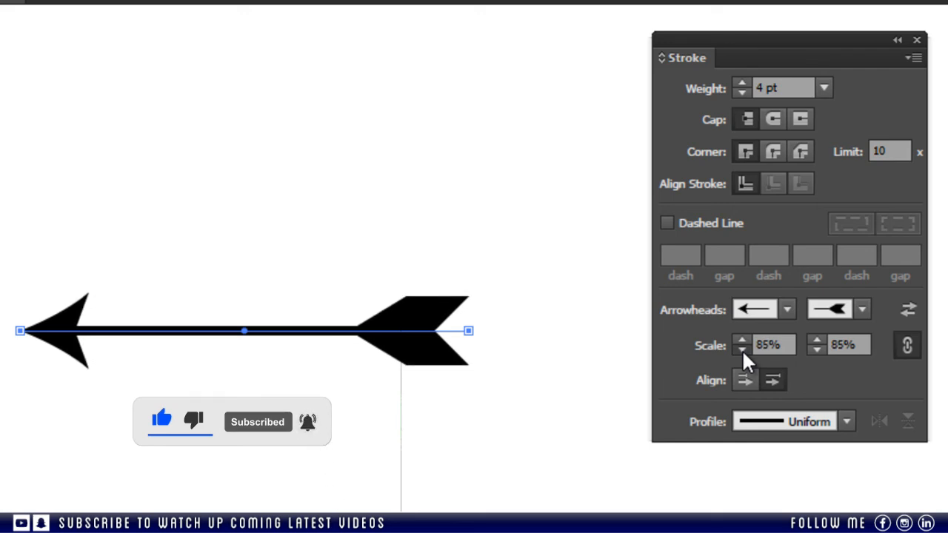
- Reduce the linked scale of both arrowheads on the line to 65%
double_click(742, 349)
double_click(742, 348)
double_click(742, 349)
triple_click(742, 348)
triple_click(742, 349)
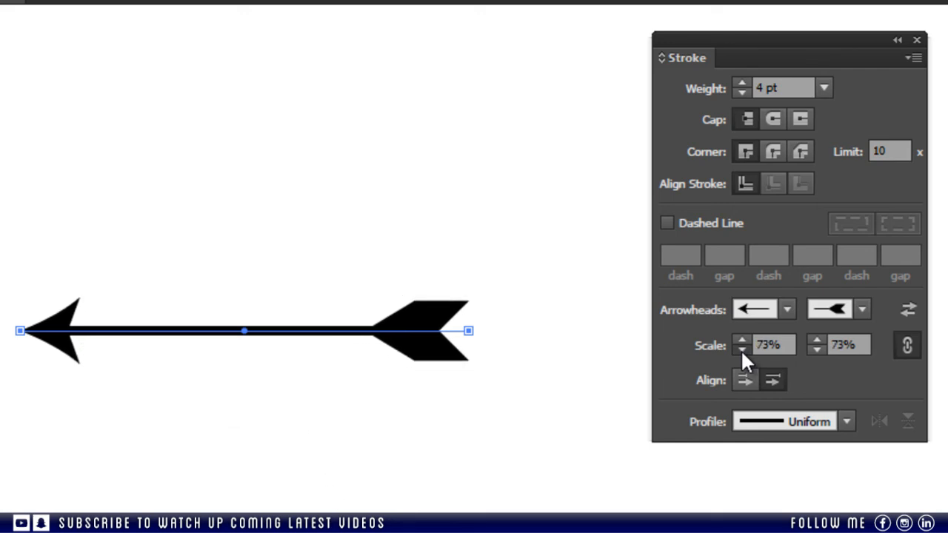
double_click(742, 349)
double_click(742, 348)
triple_click(742, 348)
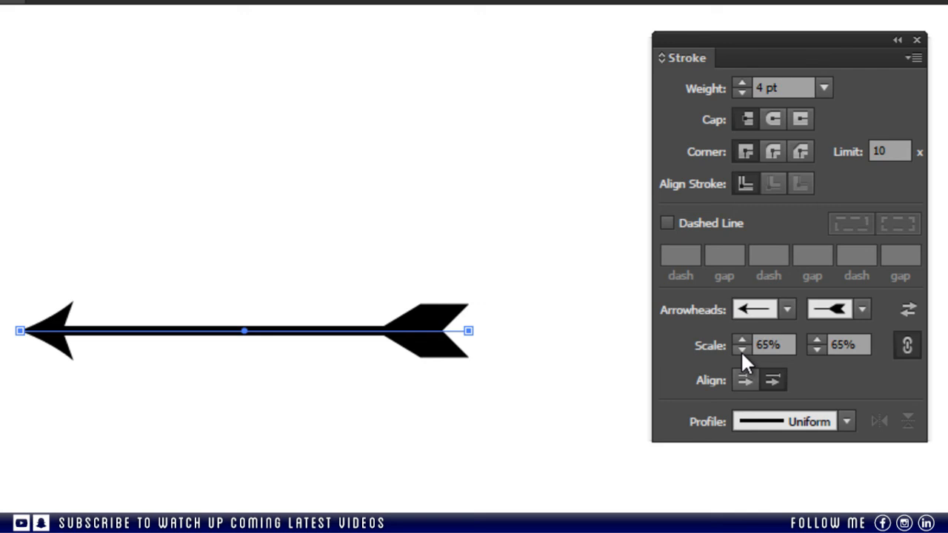
- Set the linked scale of both arrowheads to 100%, then deselect and reselect the arrow line
drag(793, 345, 728, 345)
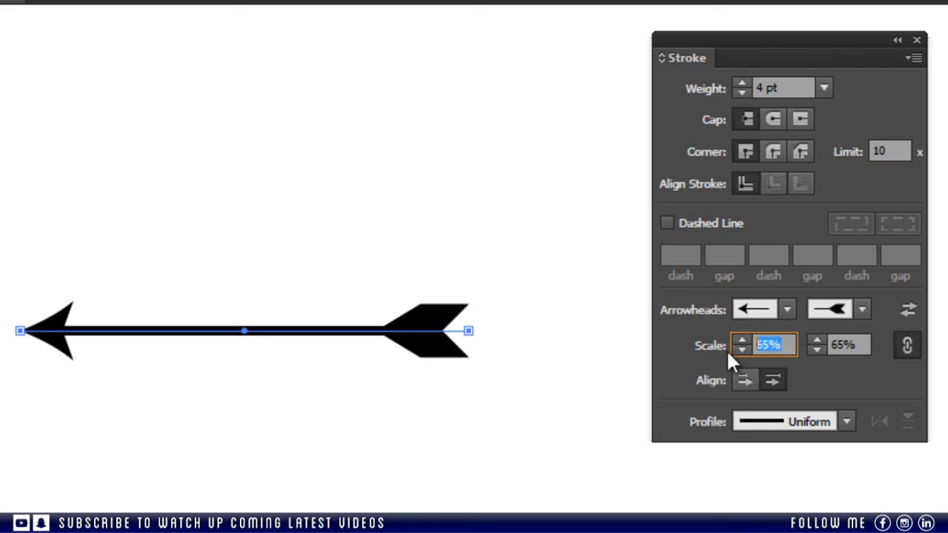
text(100)
key(Tab)
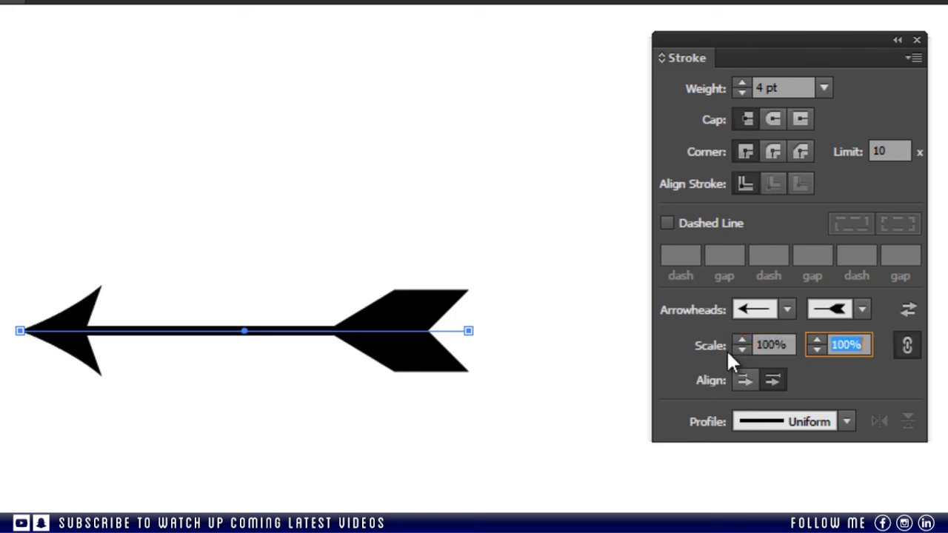
click(485, 448)
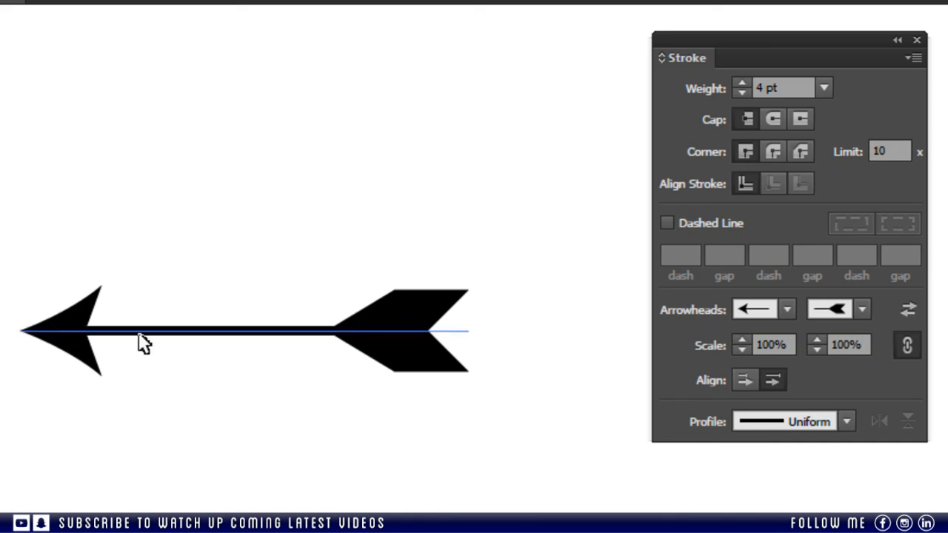
drag(528, 264, 281, 400)
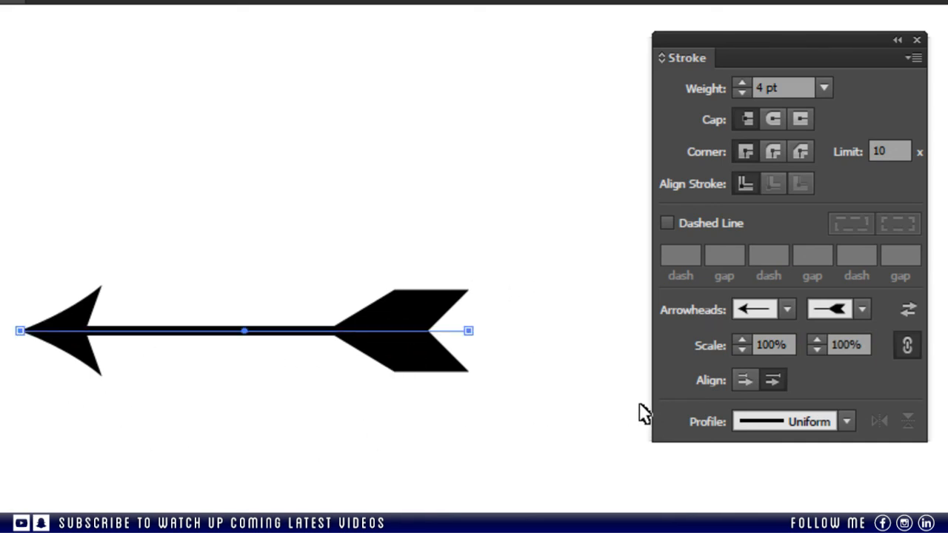
- Unlink the two arrowhead scales and set only the end arrowhead's scale to 50%
click(908, 346)
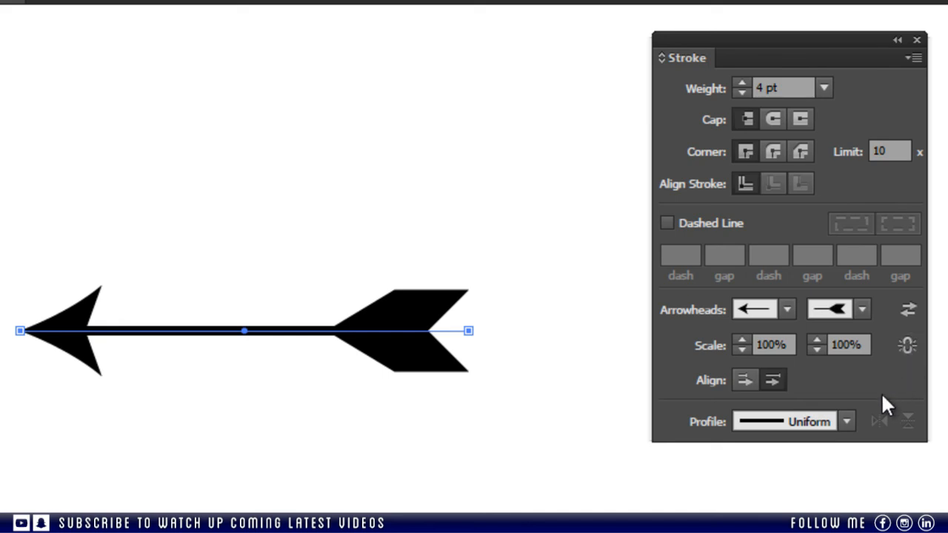
drag(864, 347, 814, 348)
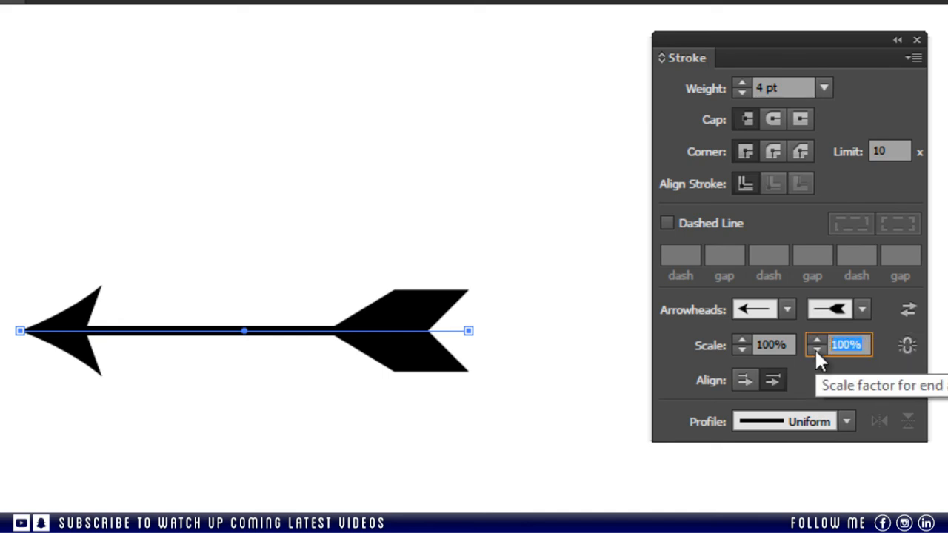
text(50)
key(Tab)
click(415, 415)
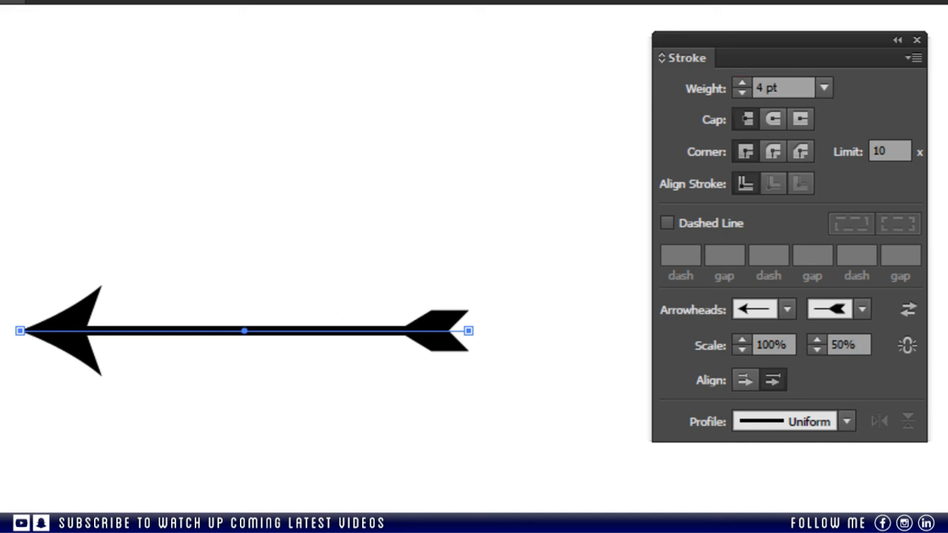
- Try scales of 10%, 40% and 50% on the start arrowhead and set it to 80%
click(88, 366)
click(781, 342)
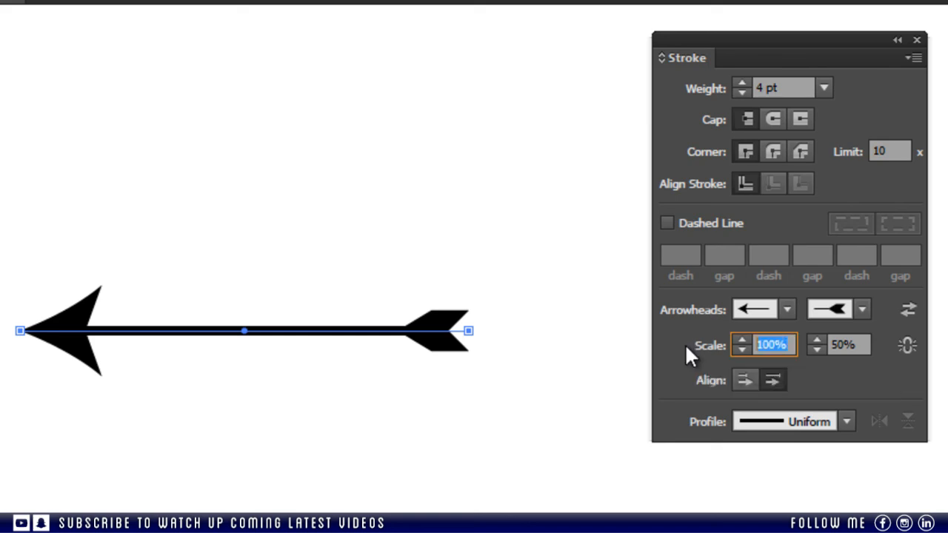
text(10)
key(Tab)
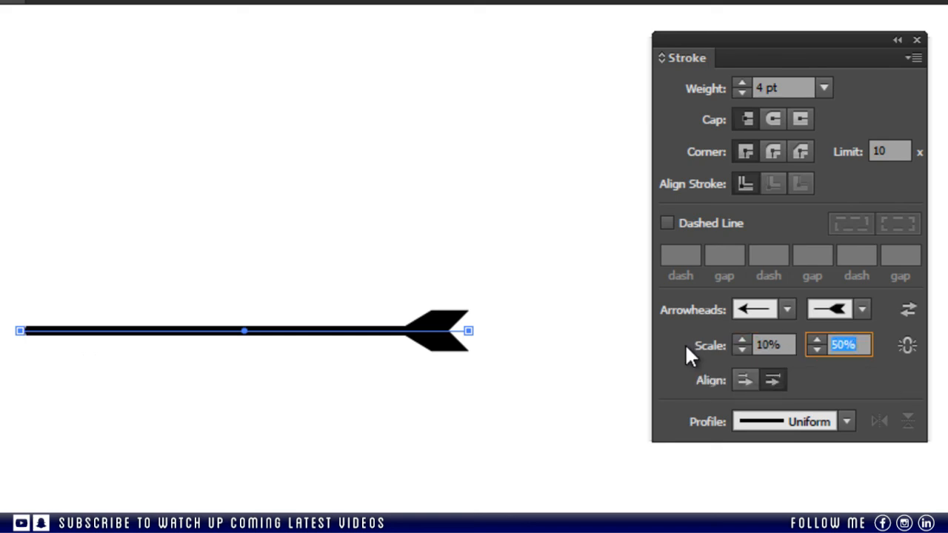
key(shift+Tab)
text(40)
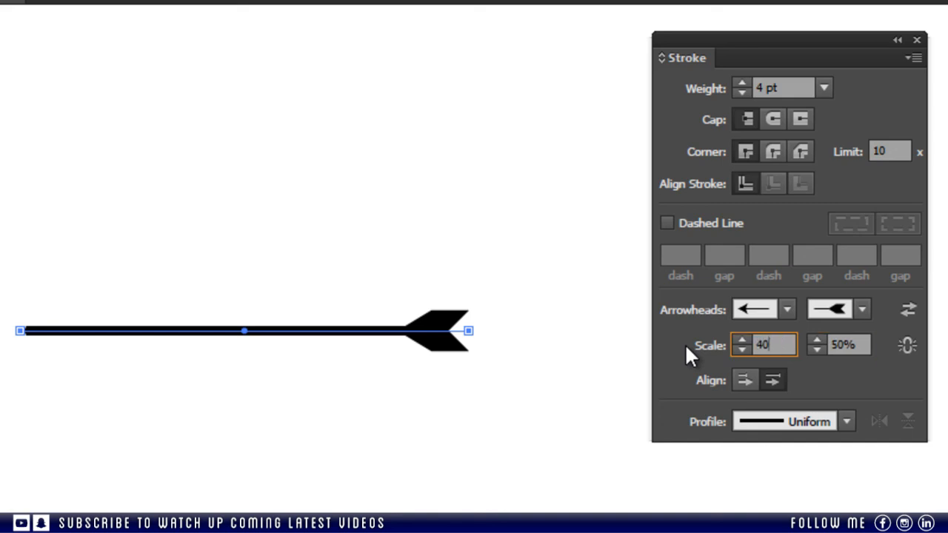
key(Tab)
key(shift+Tab)
text(50)
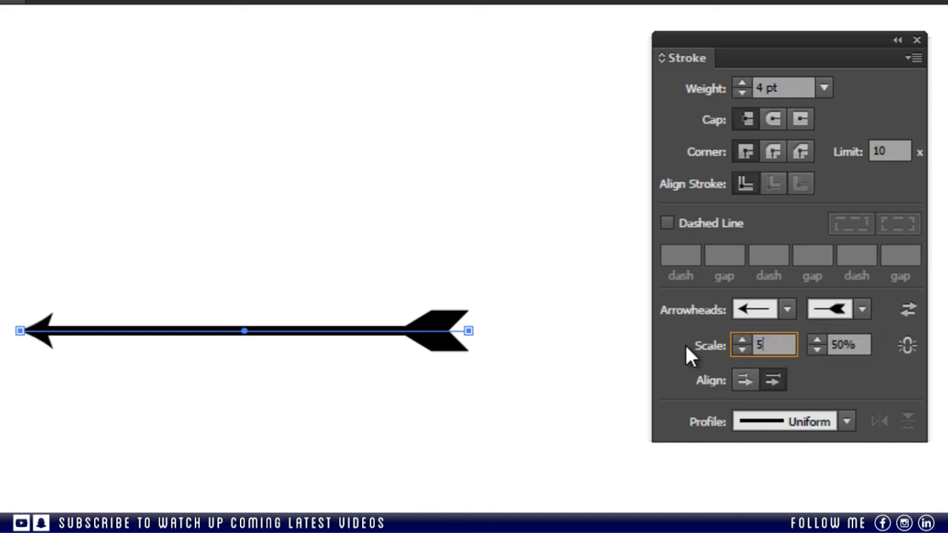
key(Tab)
key(shift+Tab)
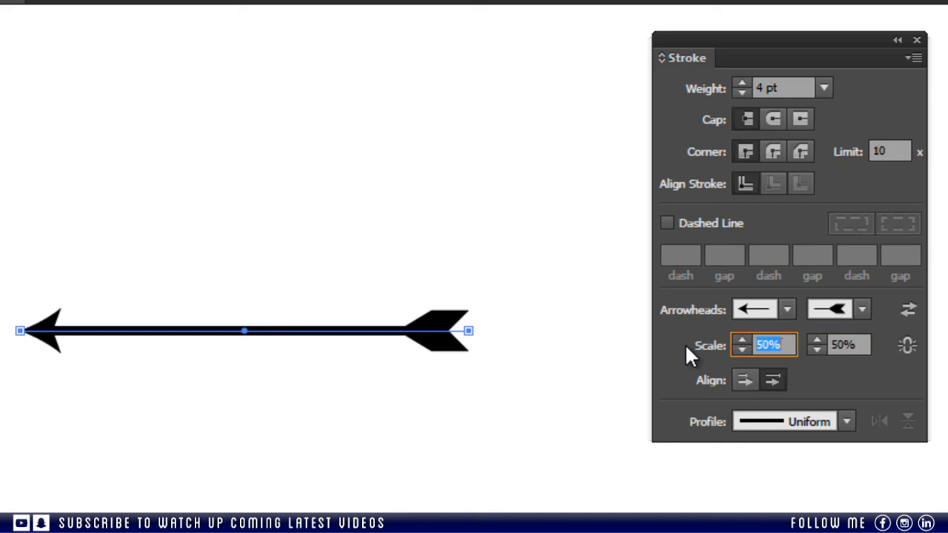
text(80)
key(Tab)
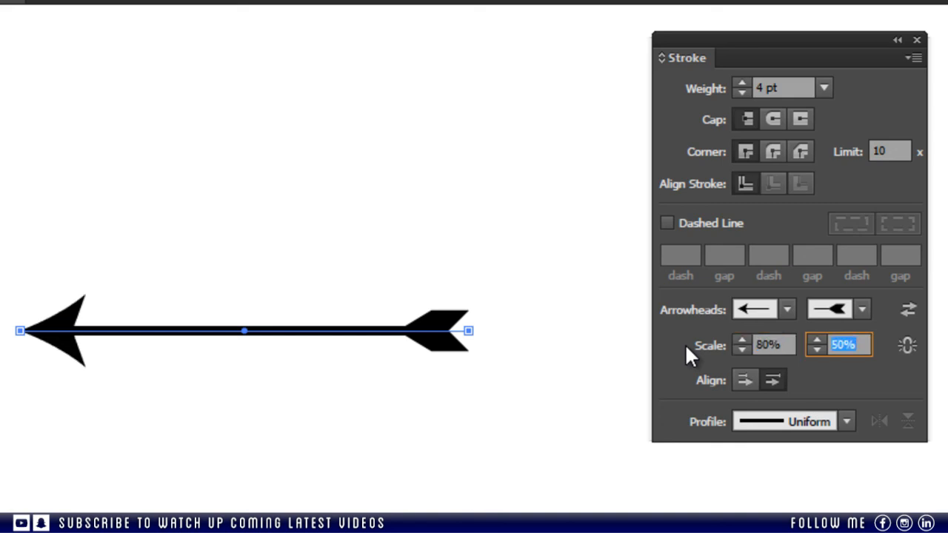
- Relink the arrowhead scales, try both at 1%, and set them to 100%
click(907, 348)
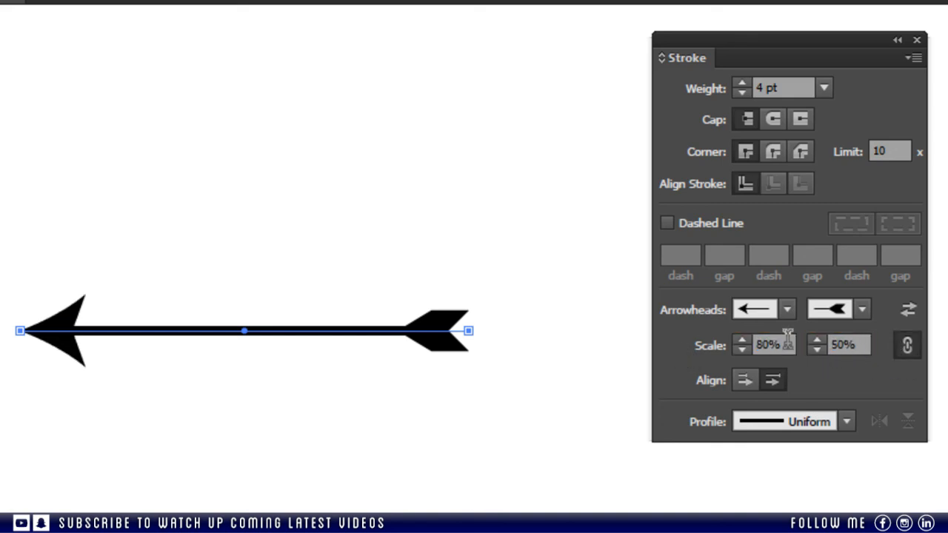
click(781, 345)
text(1)
key(Tab)
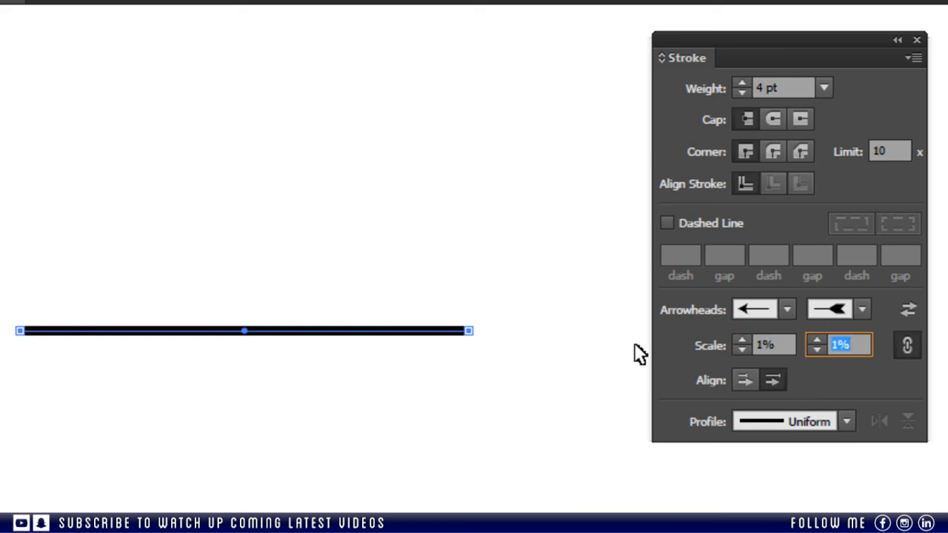
key(shift+Tab)
text(0)
key(Tab)
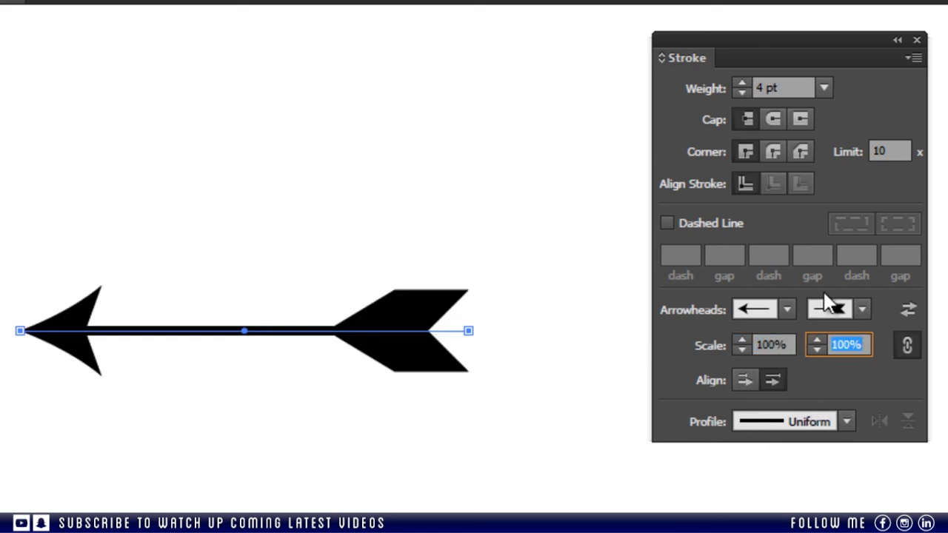
- Change the line's end to the outlined triangle arrowhead and its start to the Arrow 21 circle, and deselect the line
click(863, 309)
click(781, 531)
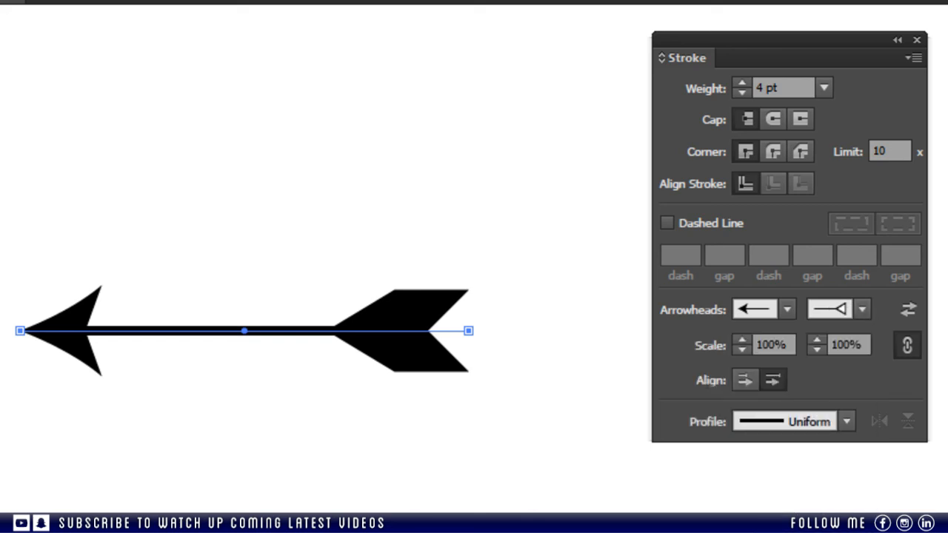
click(782, 305)
scroll(688, 415, down, 5)
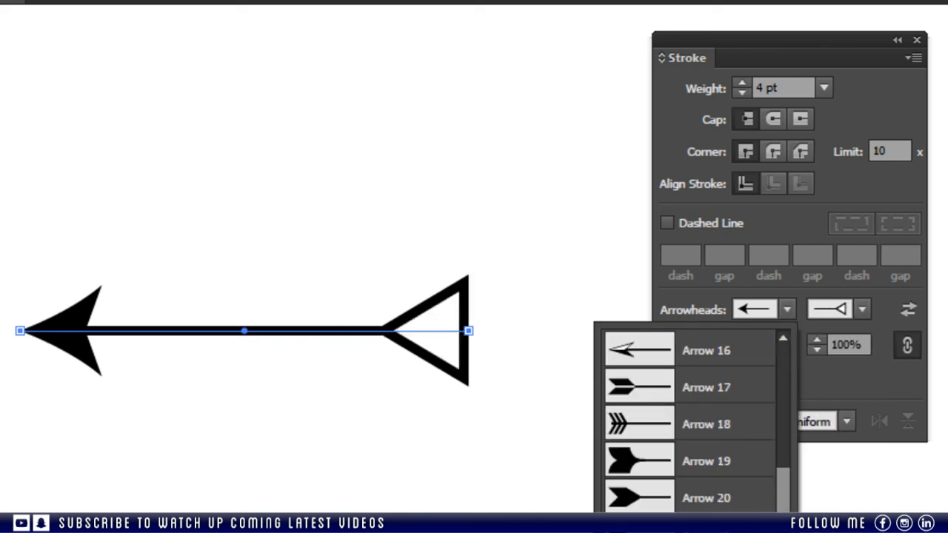
click(688, 531)
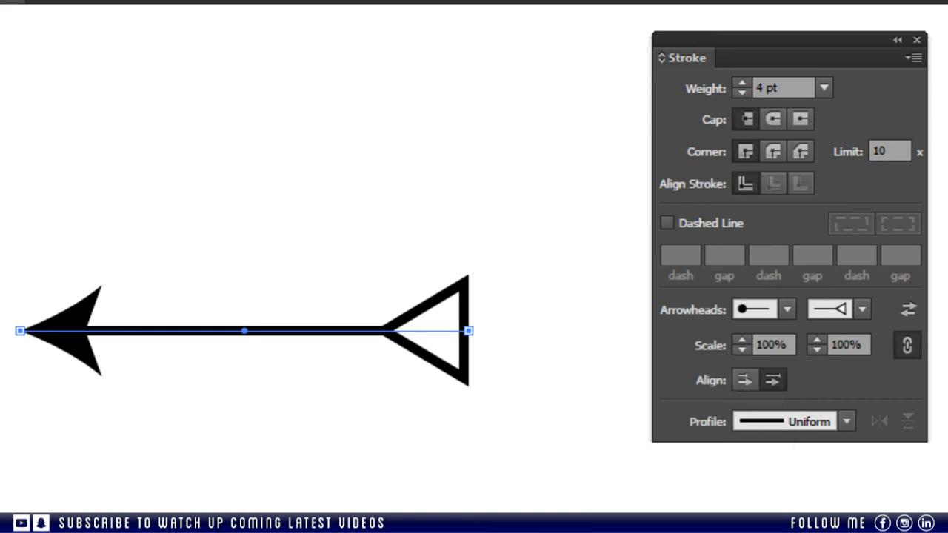
key(ctrl+shift+a)
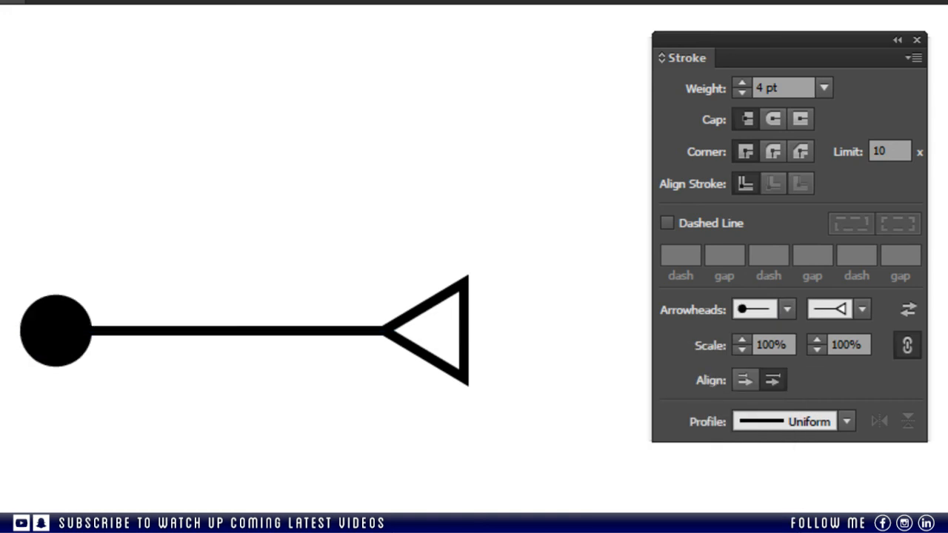
- Delete the arrow line and reset both the start and end arrowheads to None
drag(502, 231, 1, 423)
key(Delete)
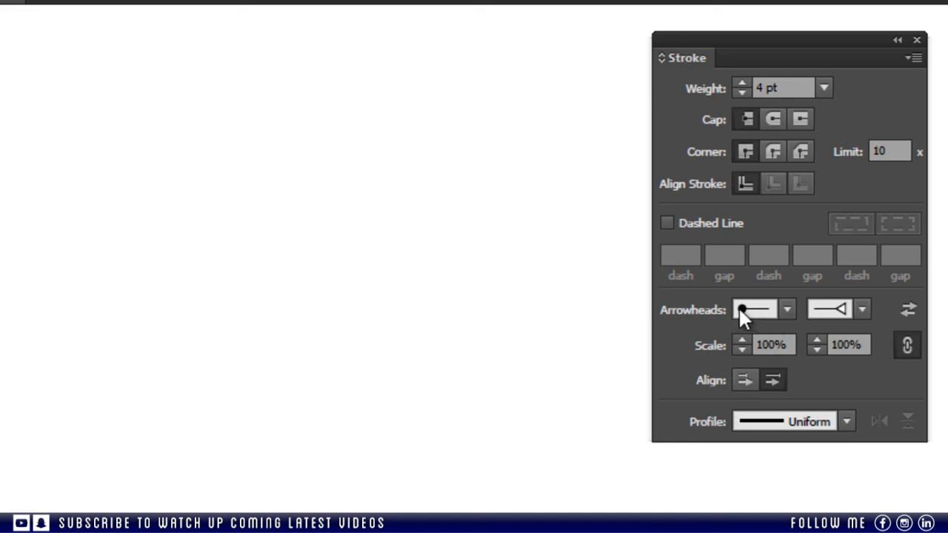
click(786, 310)
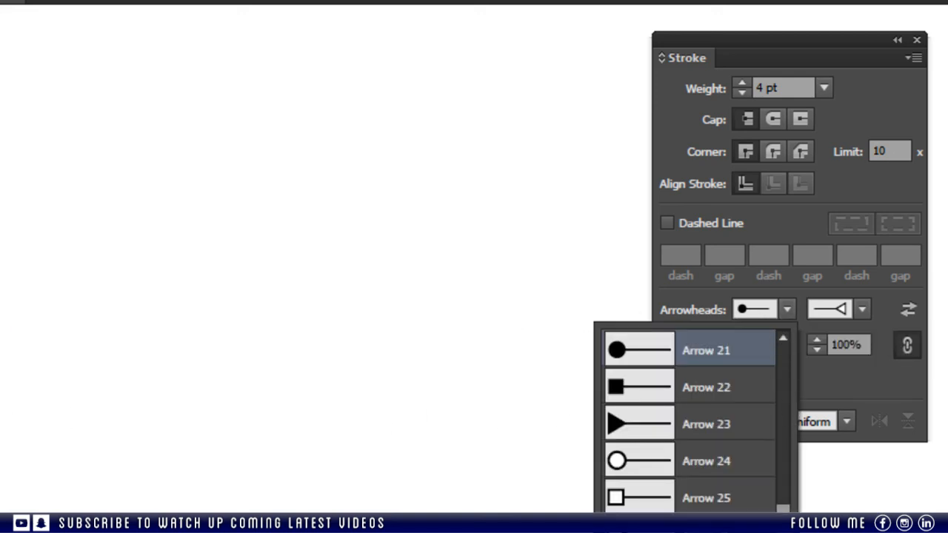
scroll(782, 366, up, 7)
click(696, 350)
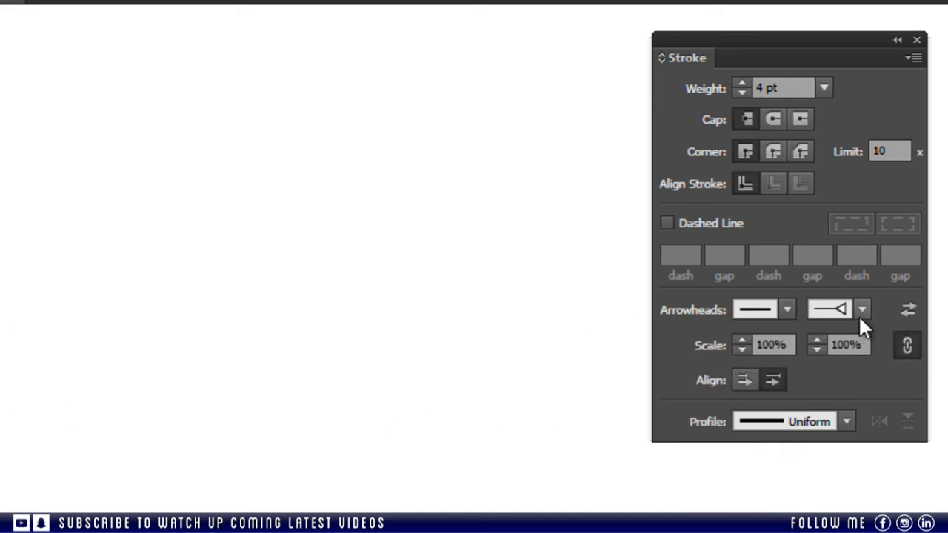
click(861, 310)
drag(859, 522, 866, 348)
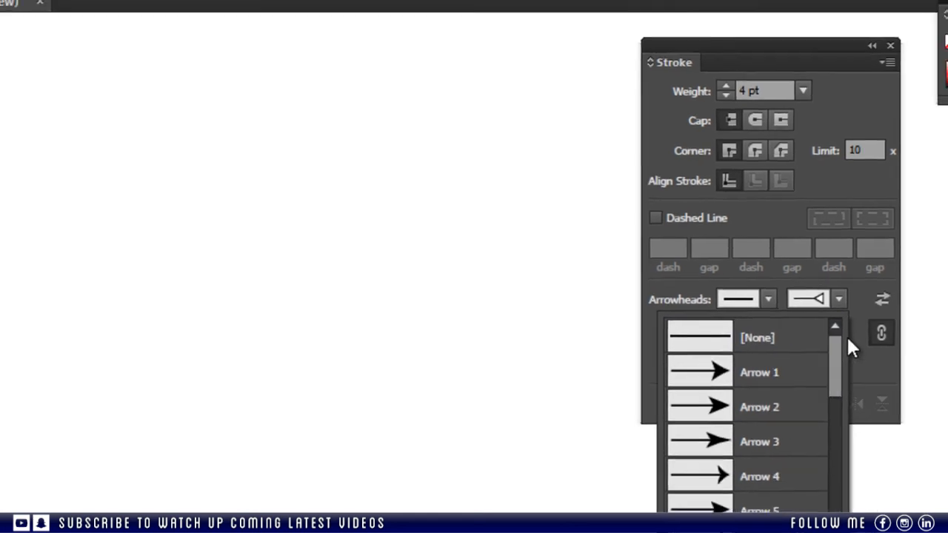
click(781, 351)
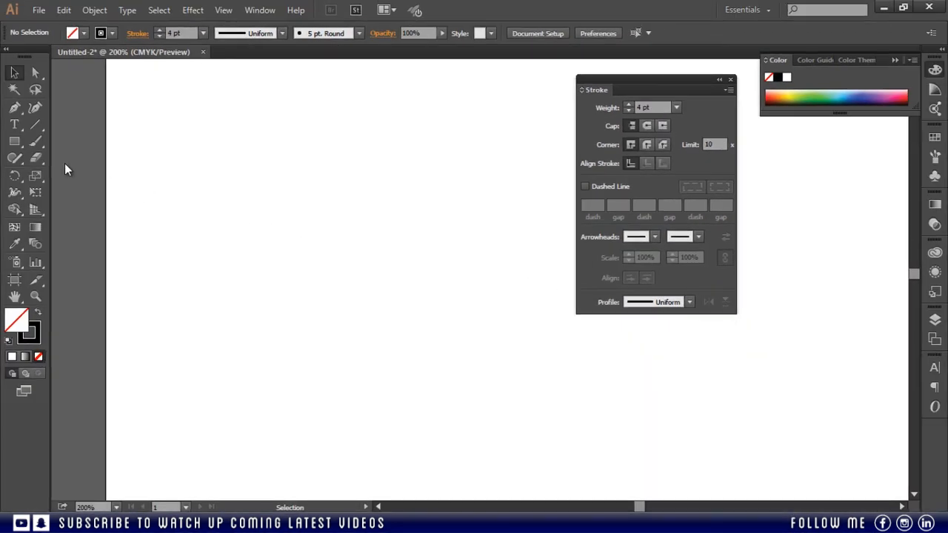
- Draw an S-shaped 4 pt Pen curve with a smooth anchor at about X 68 mm, Y 60.5 mm, ending at about X 109 mm, Y 86 mm
click(15, 109)
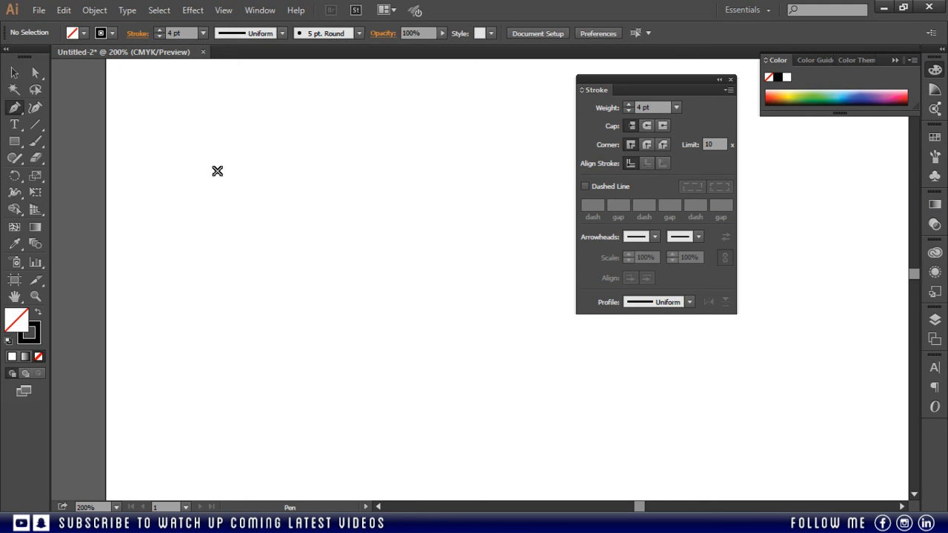
click(163, 169)
drag(375, 246, 450, 371)
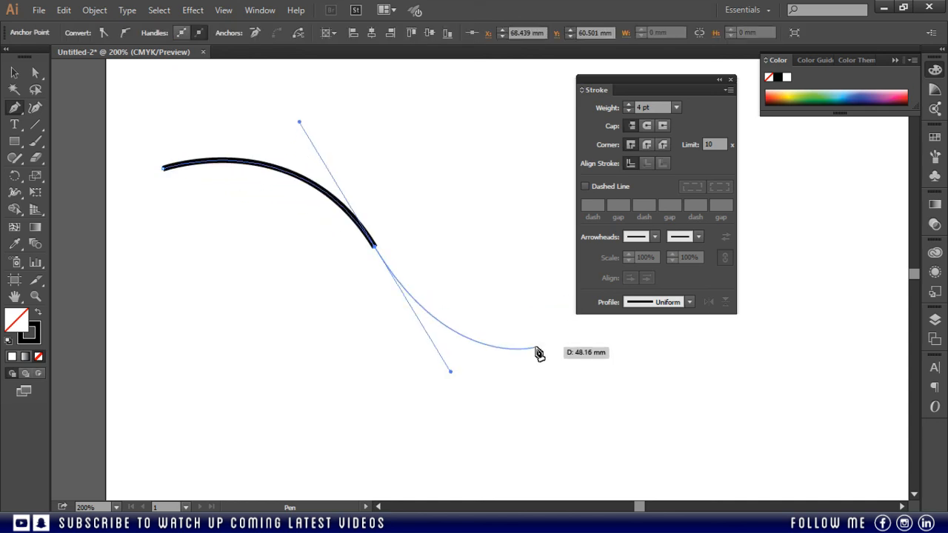
click(535, 348)
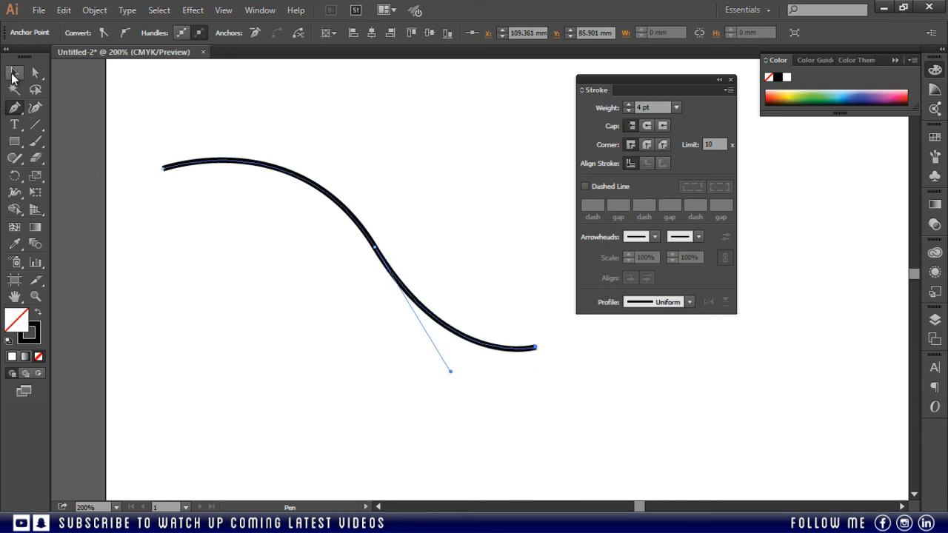
- Apply Arrow 1 to the curve's start and the feathered Arrow 18 to its end, and deselect the curve
click(14, 72)
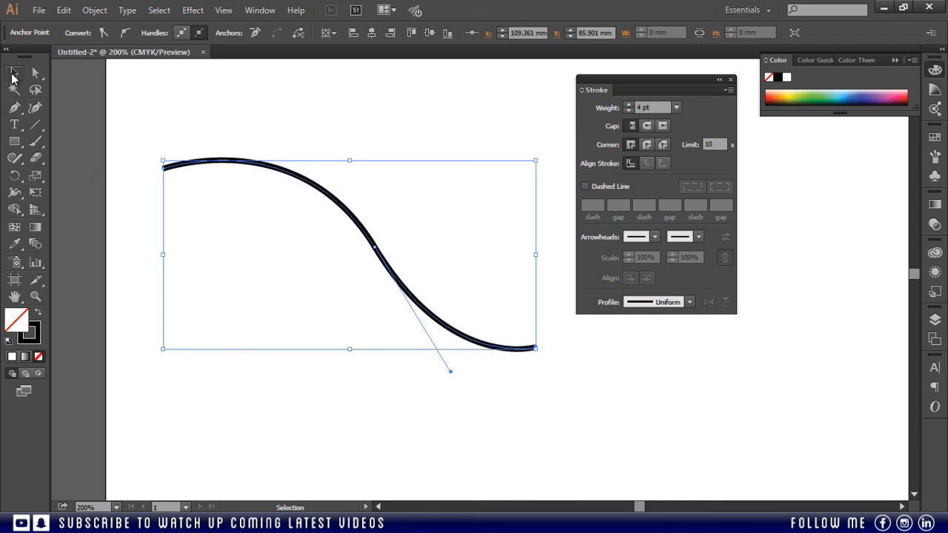
click(654, 237)
click(590, 277)
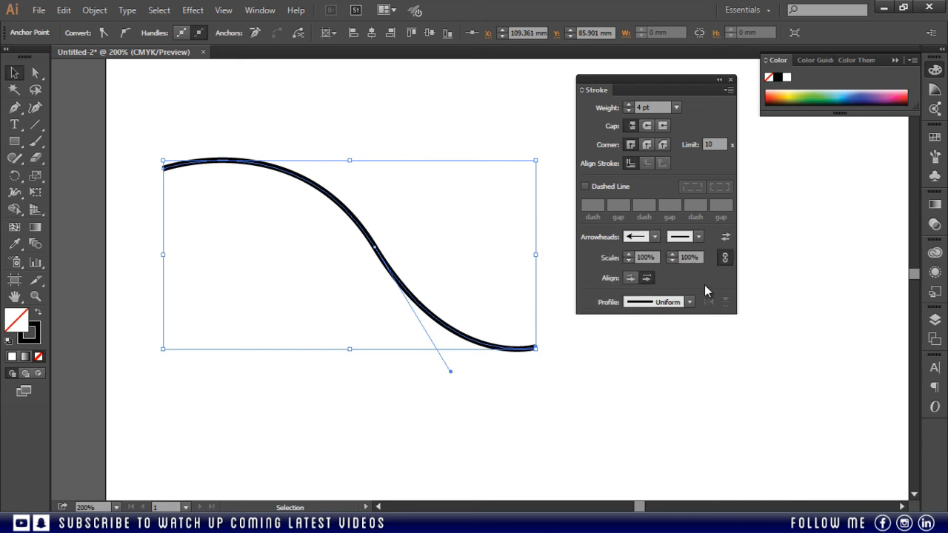
click(698, 237)
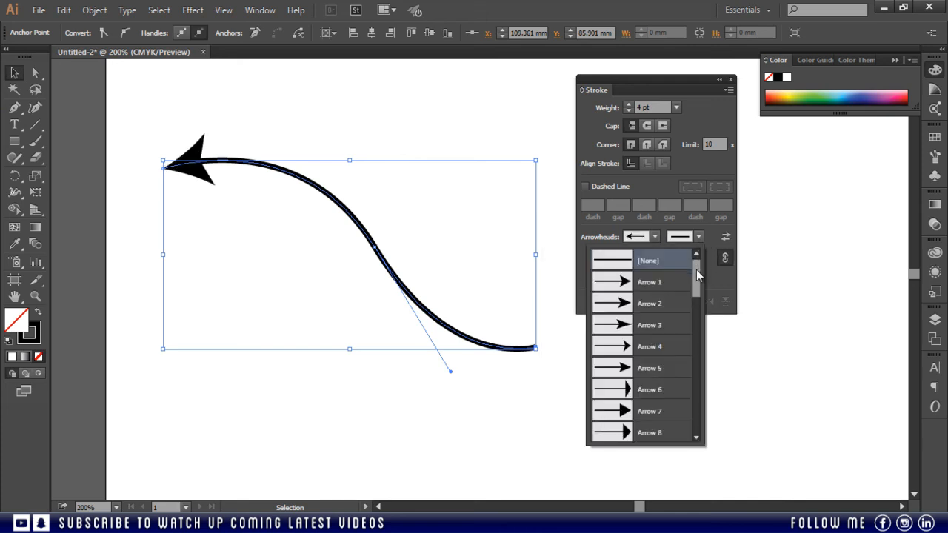
scroll(663, 358, down, 5)
click(606, 393)
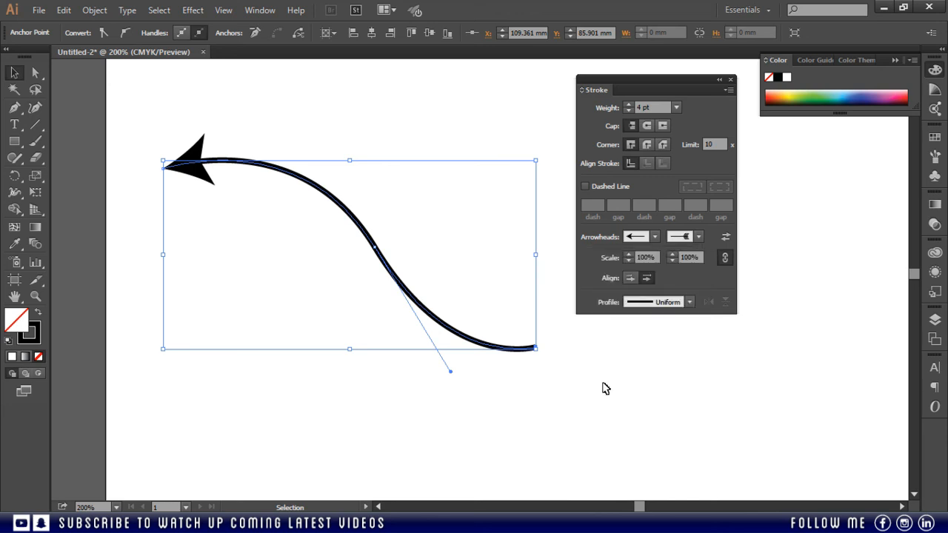
click(606, 387)
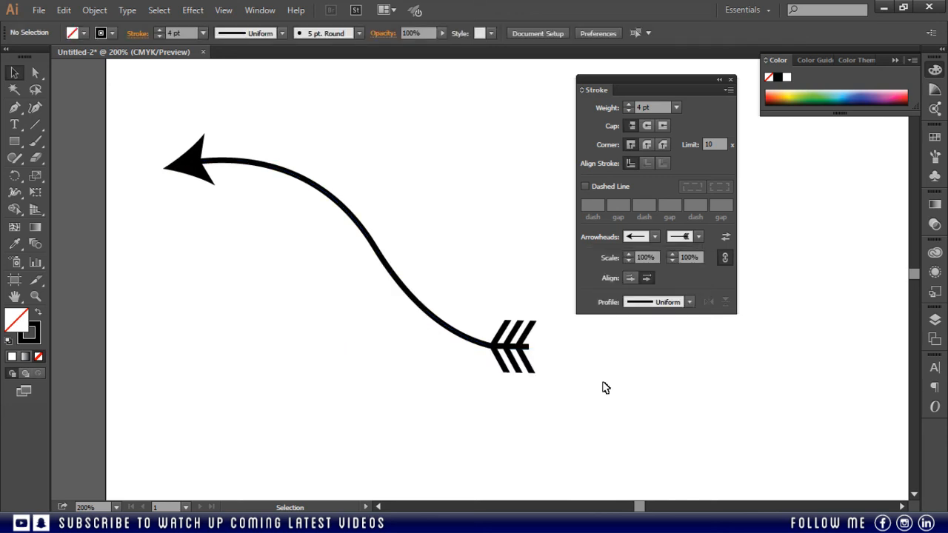
- Change the S-shaped curve's start arrowhead to Arrow 6 and its end arrowhead to the Arrow 21 circle
key(ctrl+a)
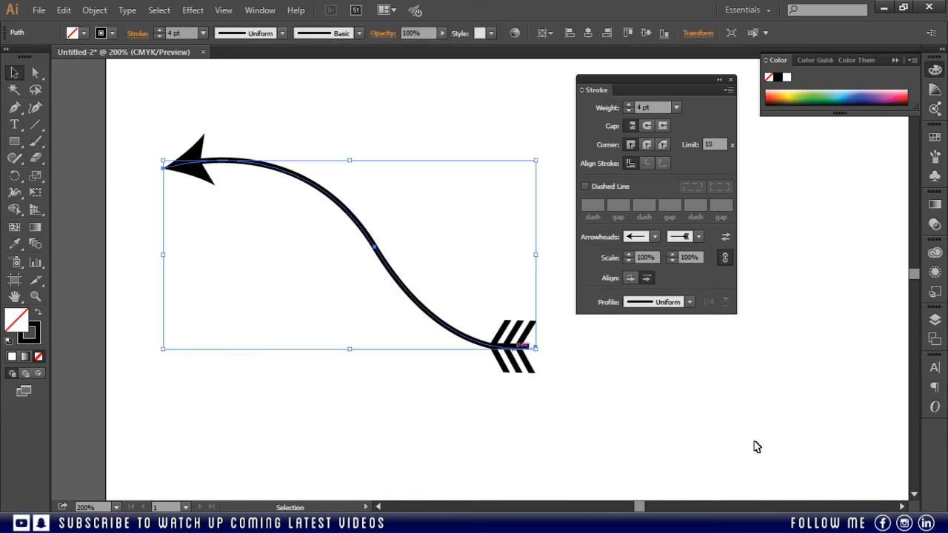
click(654, 237)
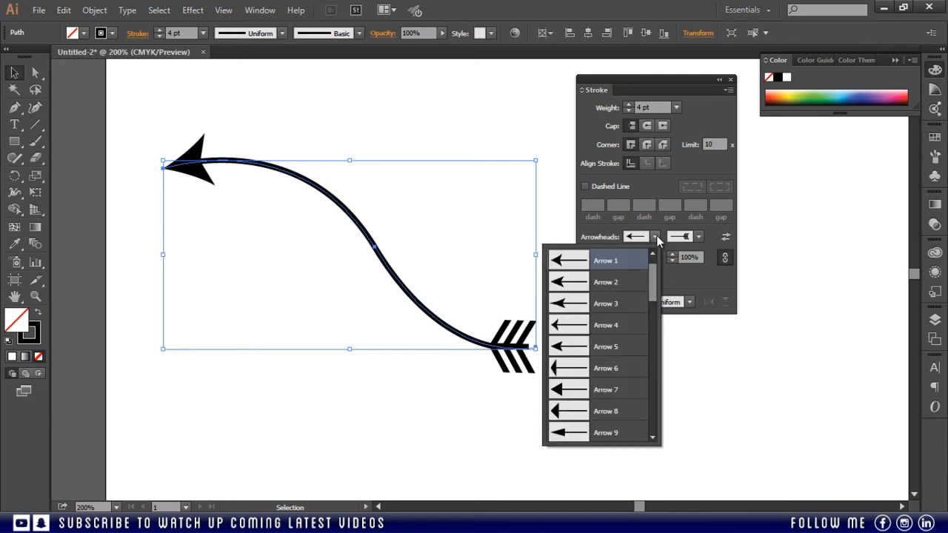
click(607, 368)
click(697, 237)
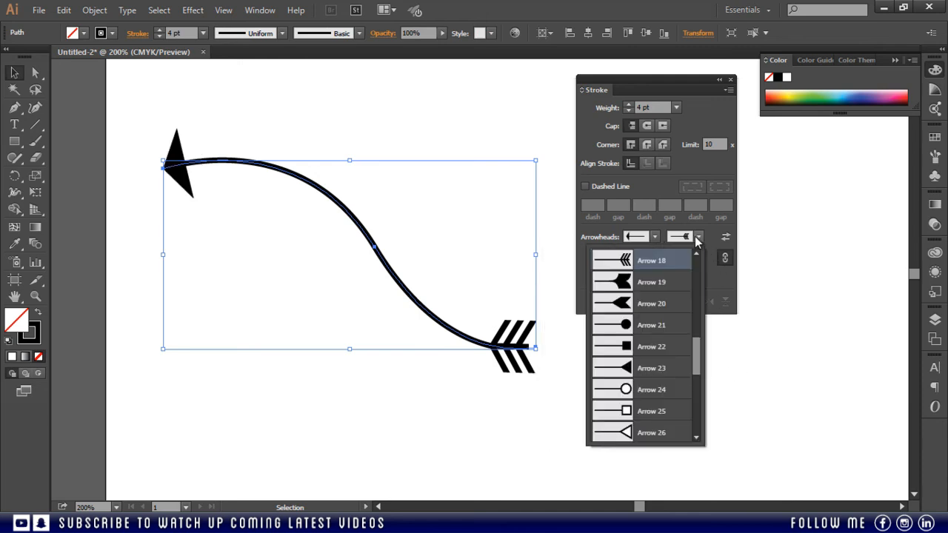
click(613, 326)
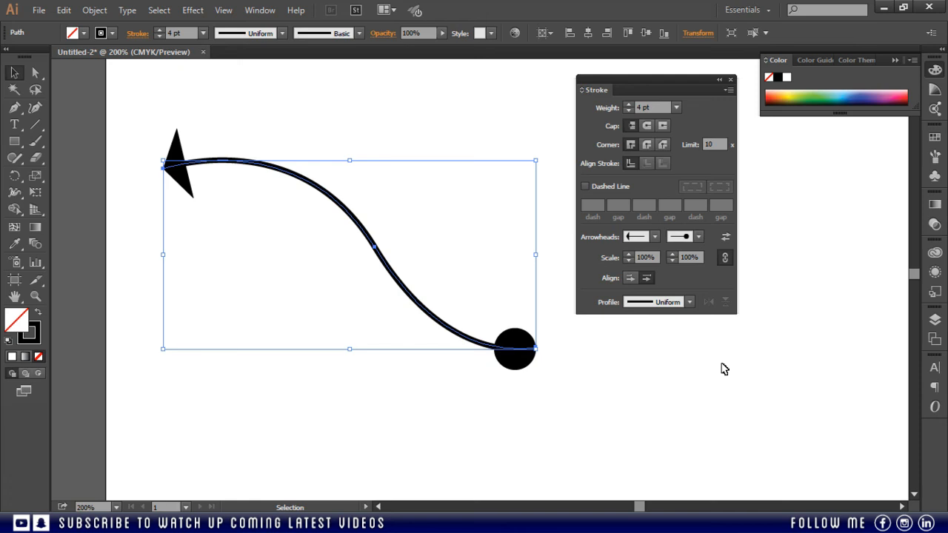
- Change the curve's end arrowhead to the pointing hand Arrow 35 and deselect the curve
click(698, 237)
scroll(662, 349, down, 4)
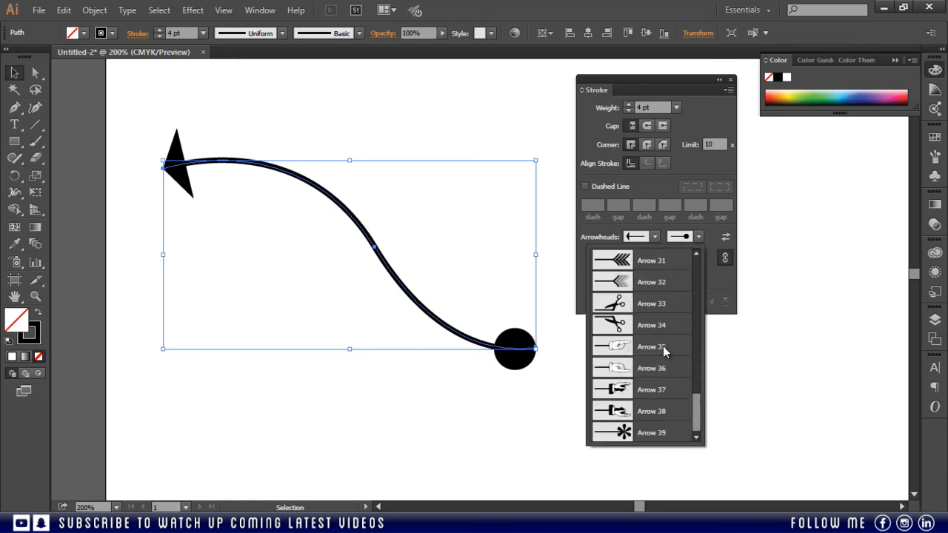
click(620, 348)
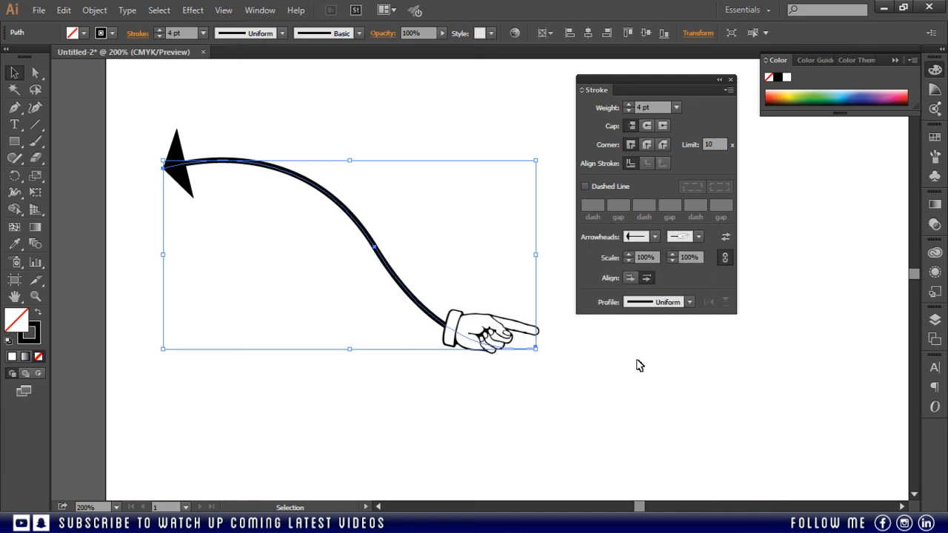
click(638, 376)
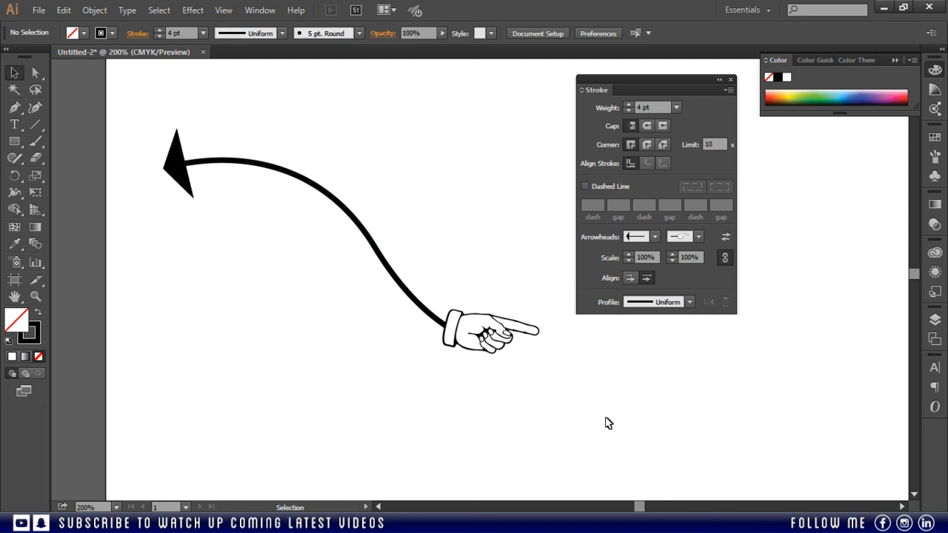
- Delete the curve and open the choices for the end arrowhead
drag(115, 94, 560, 407)
key(Delete)
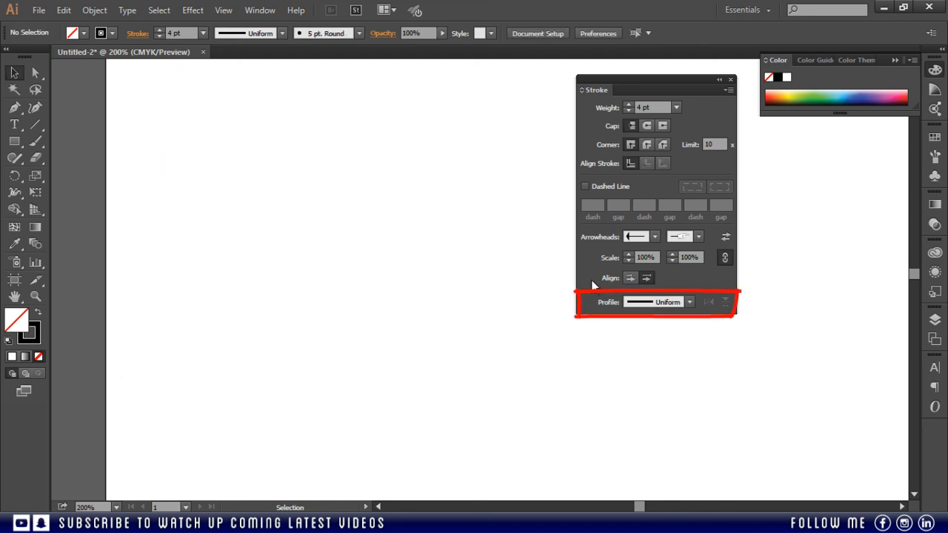
click(698, 236)
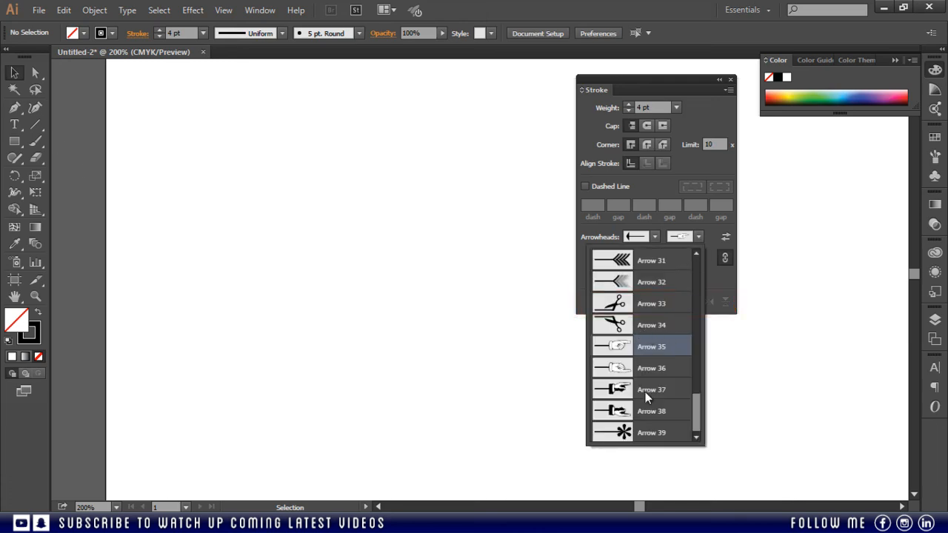